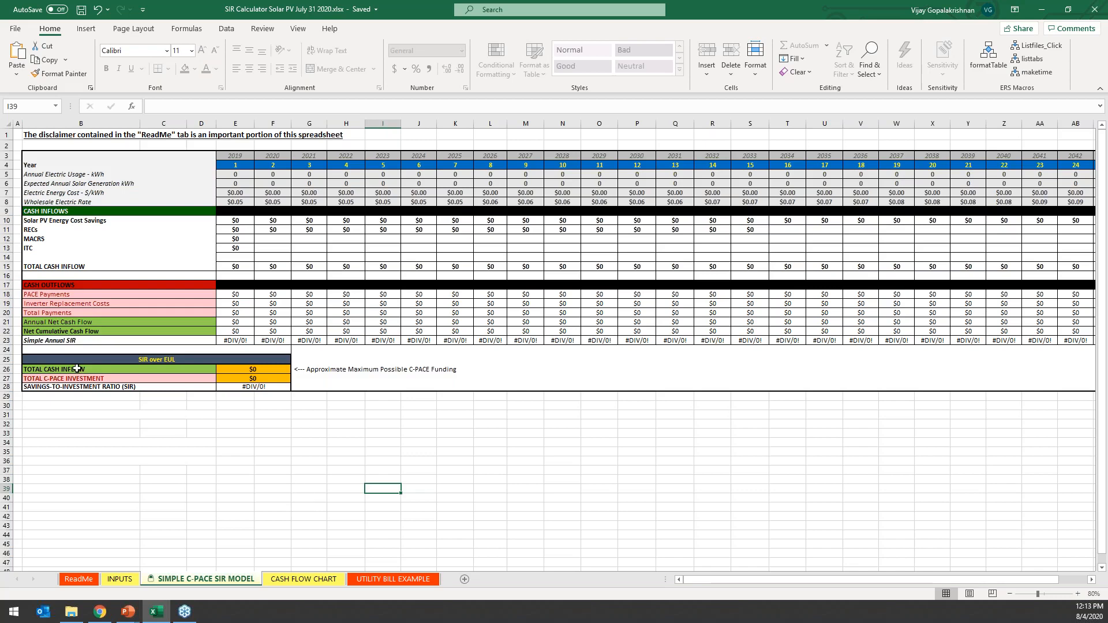
# Look over the SIMPLE C-PACE SIR MODEL, CASH FLOW CHART and UTILITY BILL EXAMPLE sheets, including the bill itself.
pyautogui.click(6, 304)
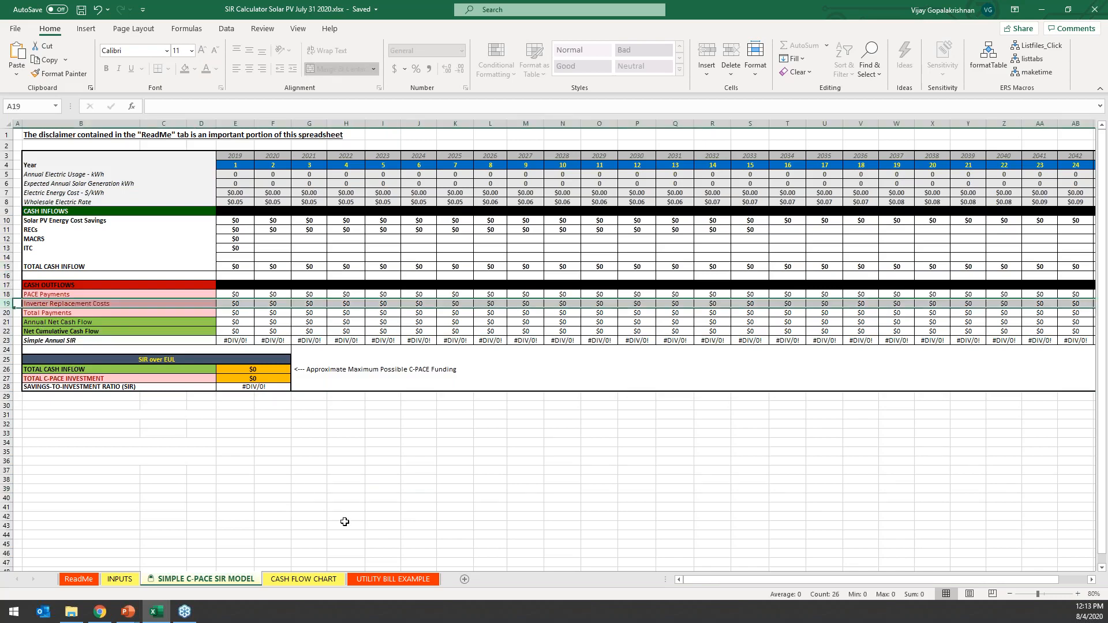
pyautogui.click(344, 523)
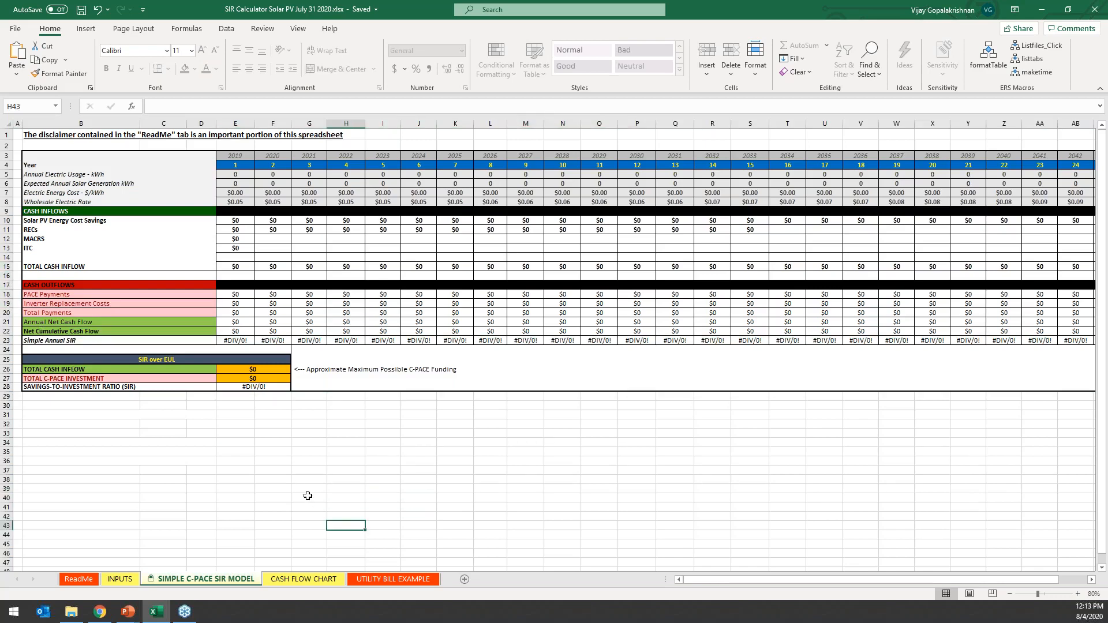
pyautogui.click(304, 579)
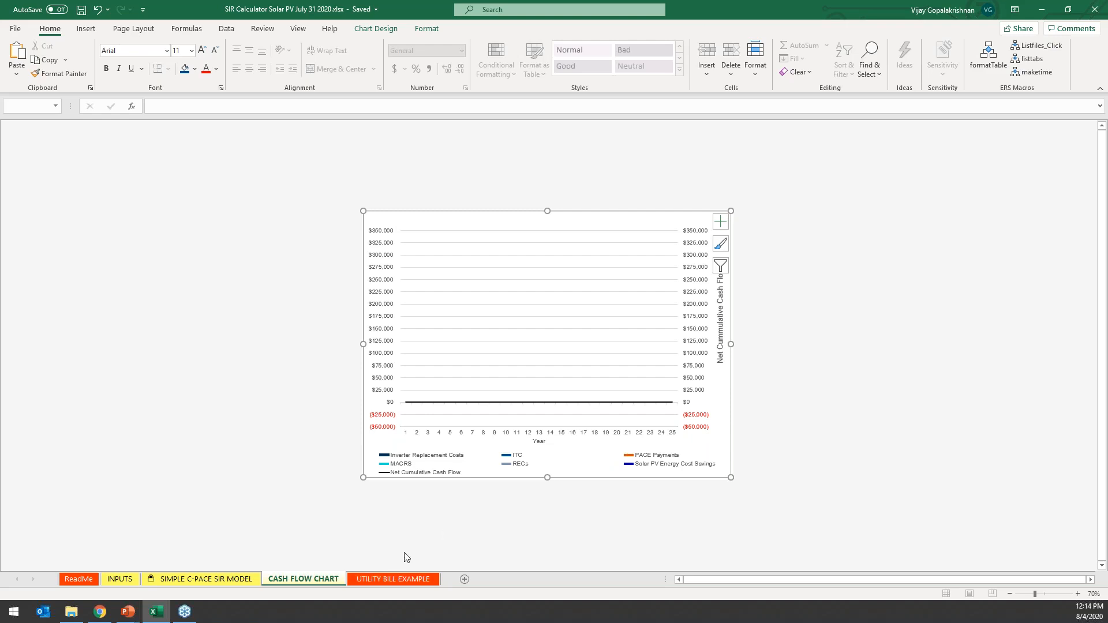
pyautogui.click(393, 584)
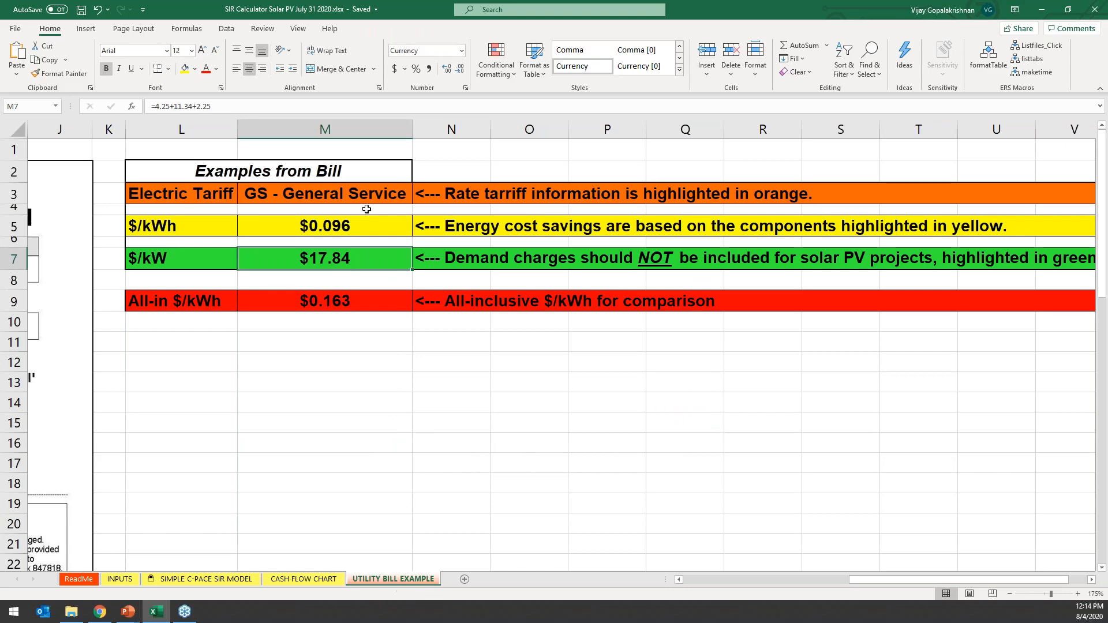
pyautogui.hscroll(-5, 677, 393)
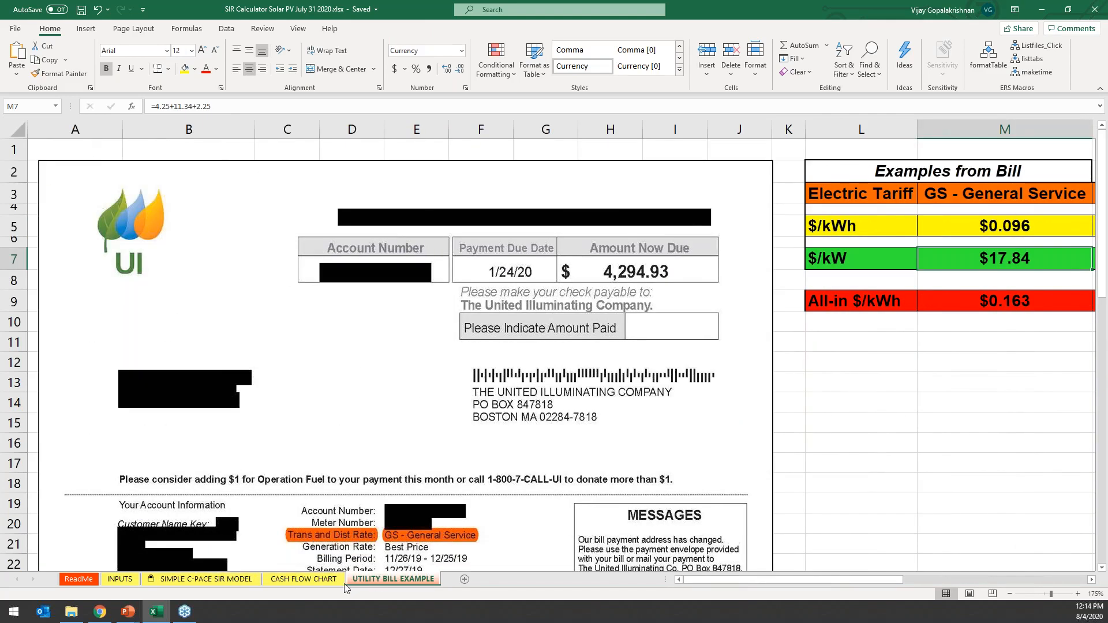
# Review the workbook's list of hidden sheets without unhiding any, and revisit the SIR model and cash flow chart sheets.
pyautogui.rightClick(310, 579)
pyautogui.click(340, 553)
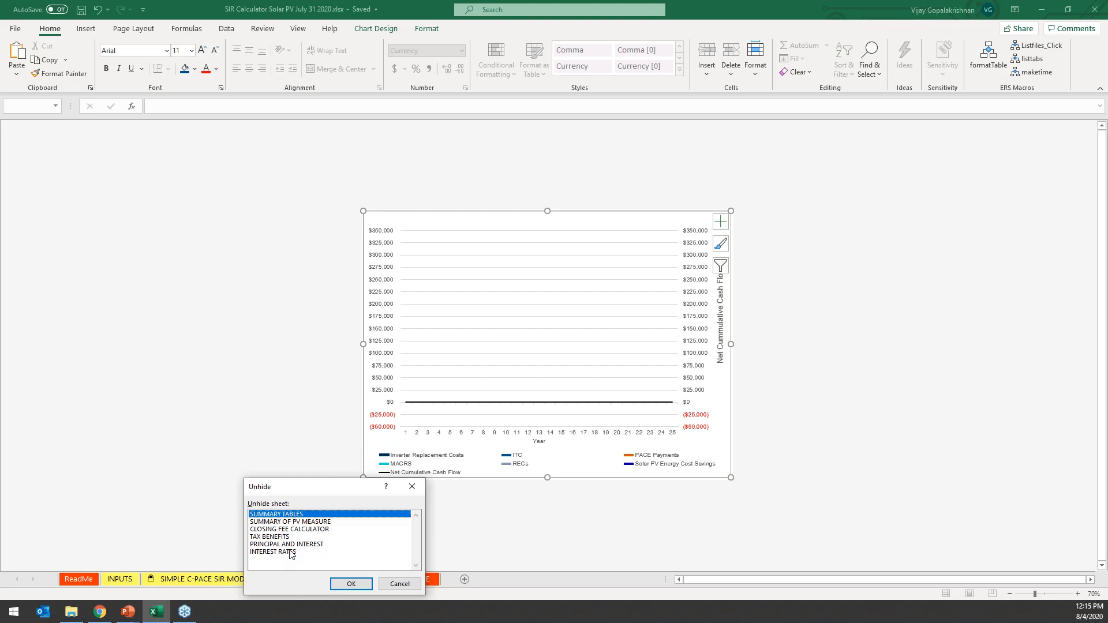
pyautogui.click(399, 584)
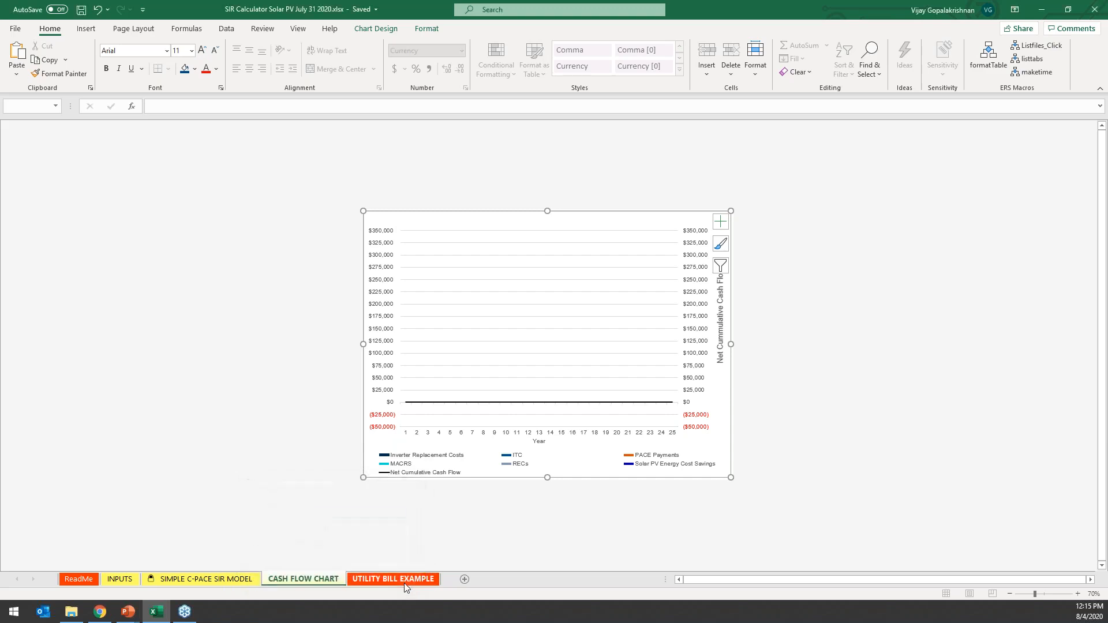
pyautogui.click(112, 581)
pyautogui.click(169, 580)
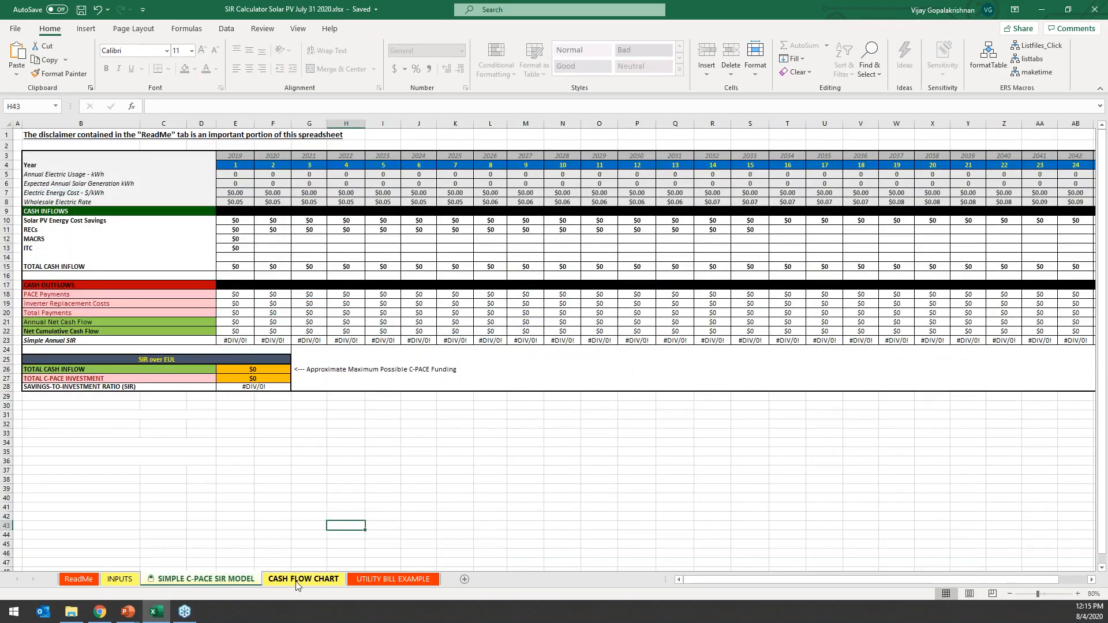
pyautogui.click(297, 584)
# On the INPUTS sheet, set the Date of Proposal to 8/4/2020 and the Facility/Business Name to XXX.
pyautogui.click(123, 579)
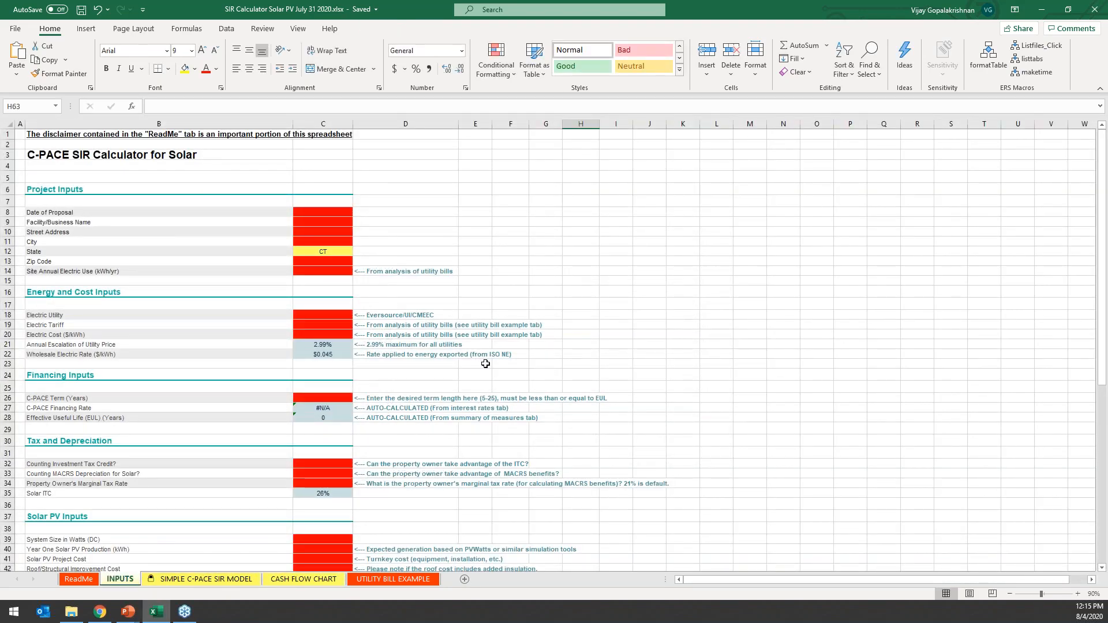
pyautogui.click(317, 213)
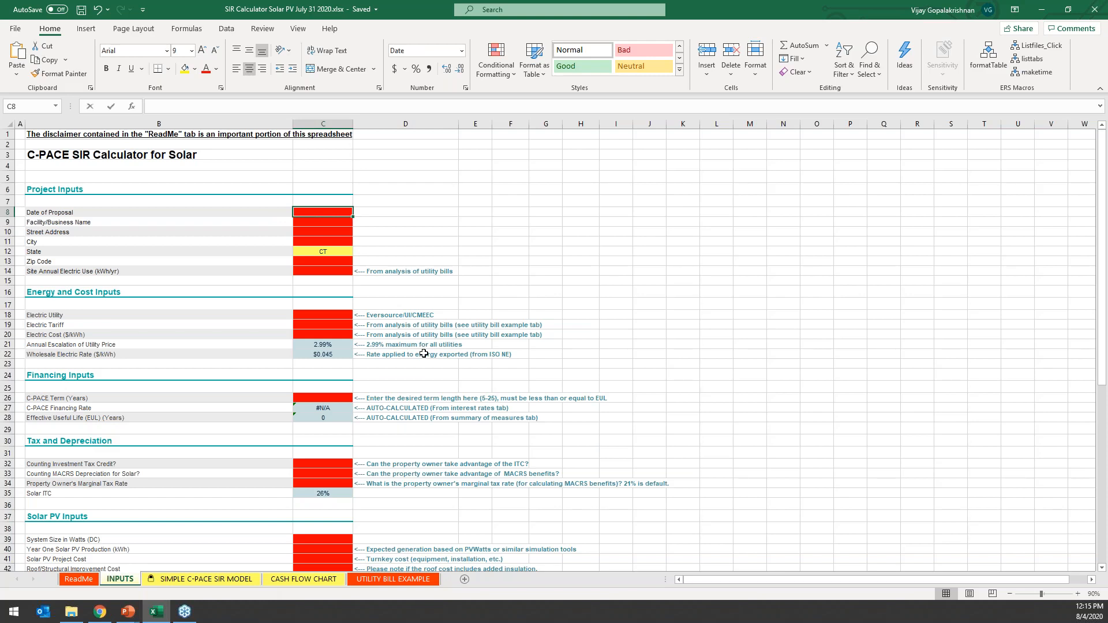
pyautogui.write('08/04/2020')
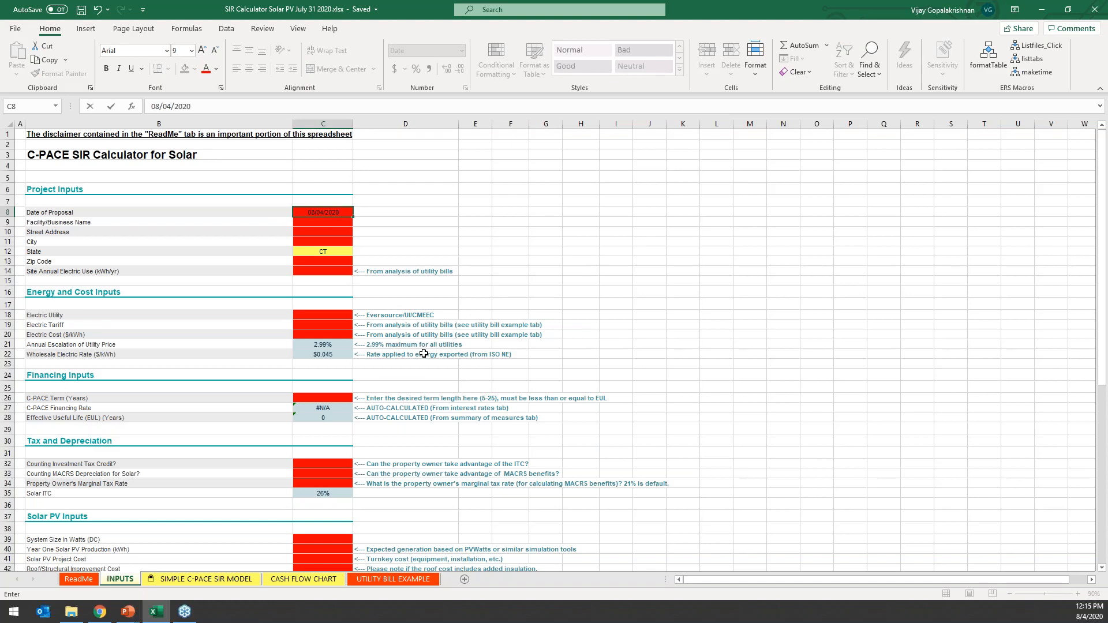
pyautogui.press('Return')
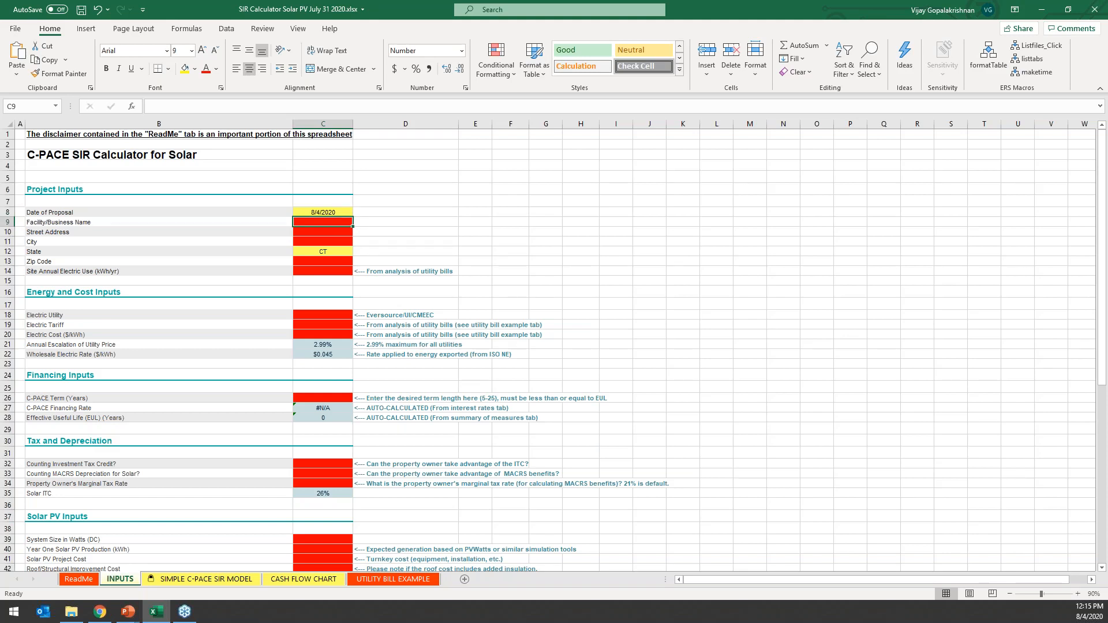
pyautogui.write('XXX')
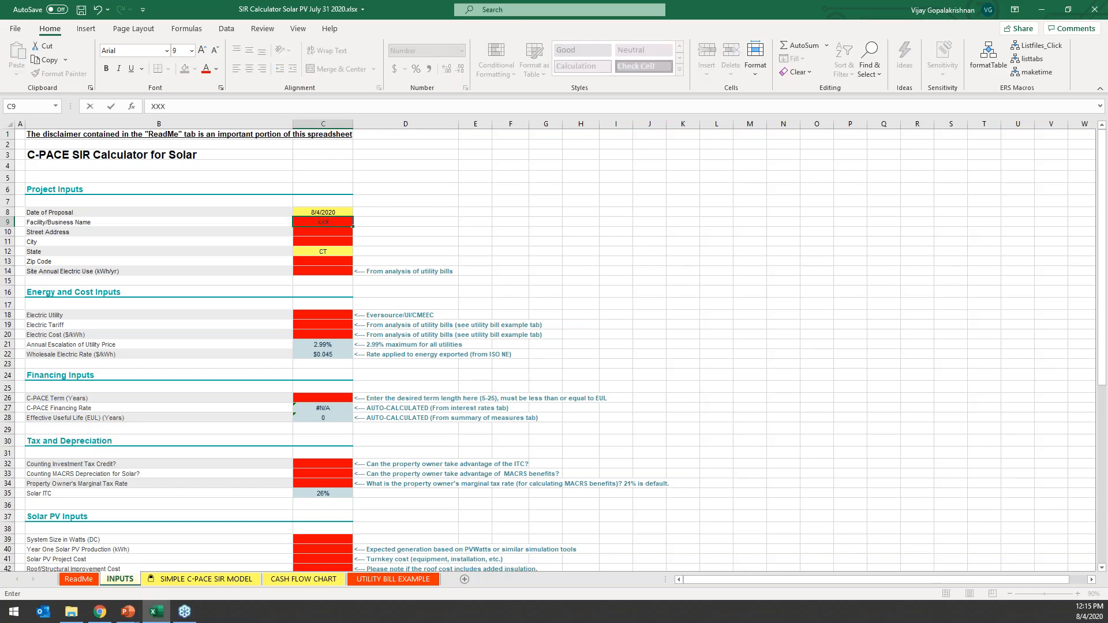
pyautogui.press('Return')
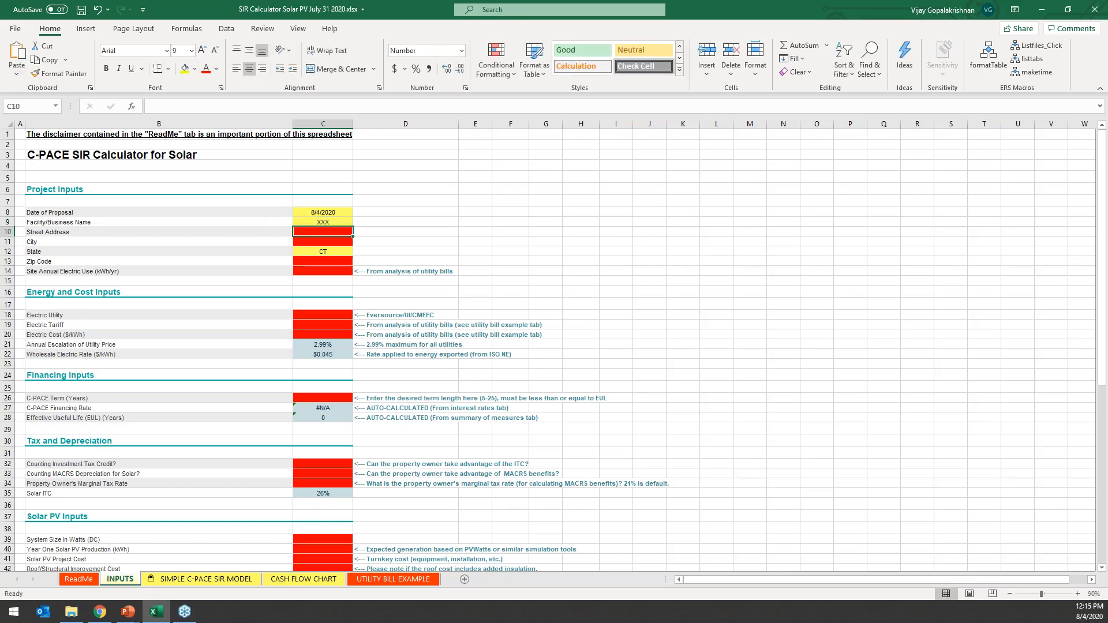
# Set the project's Street Address to XXX and City to Bridgeport, keeping the State as CT.
pyautogui.write('XXX')
pyautogui.press('Return')
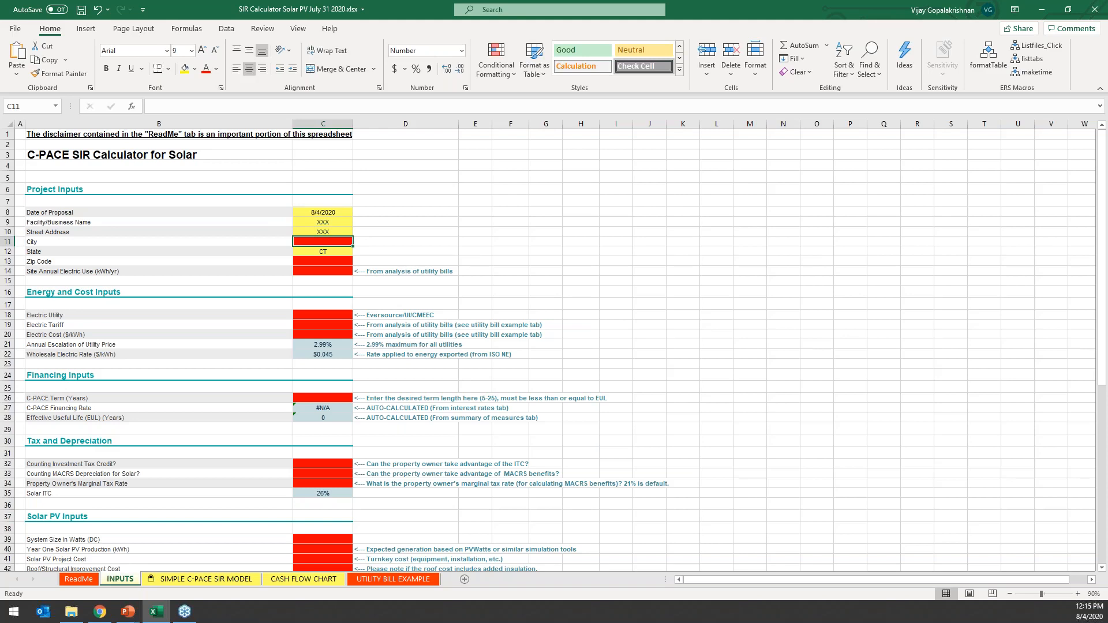
pyautogui.write('Bridgeport')
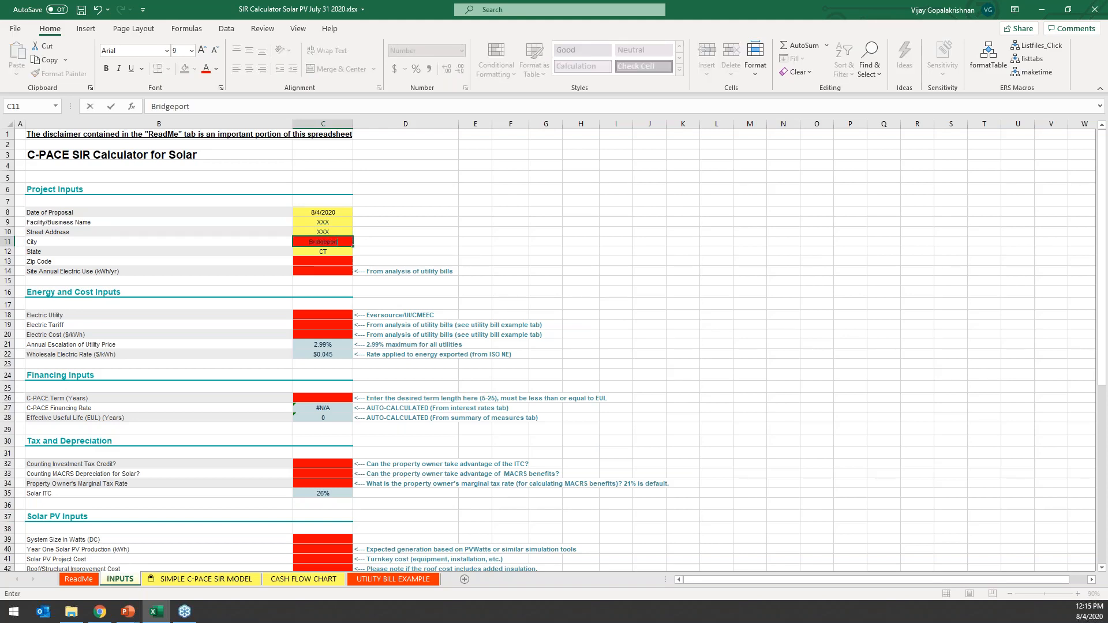
pyautogui.press('Return')
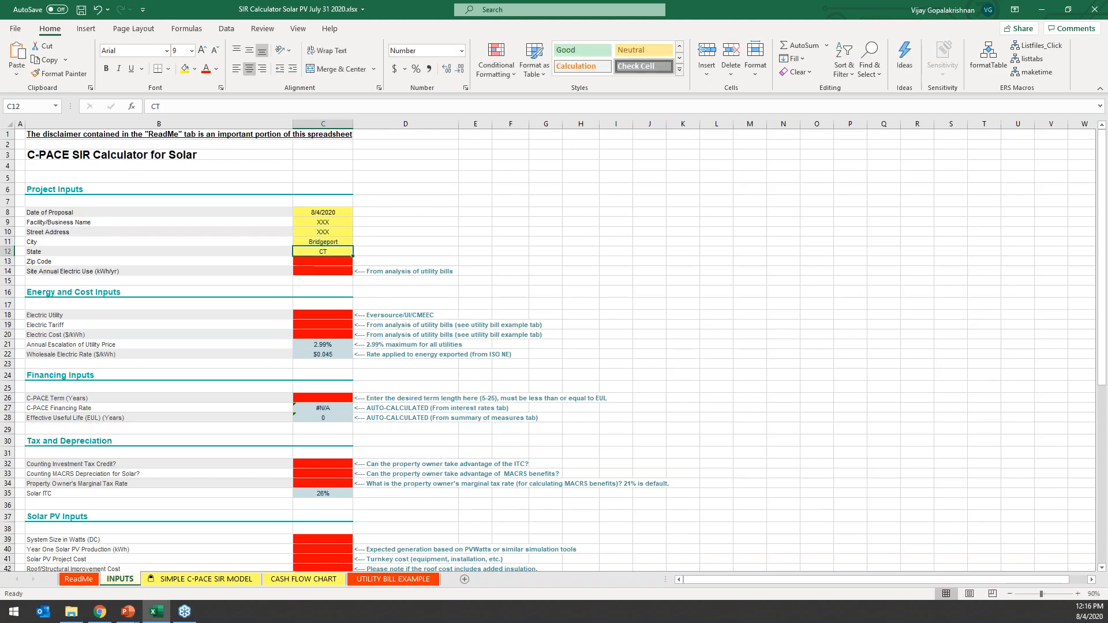
pyautogui.press('Return')
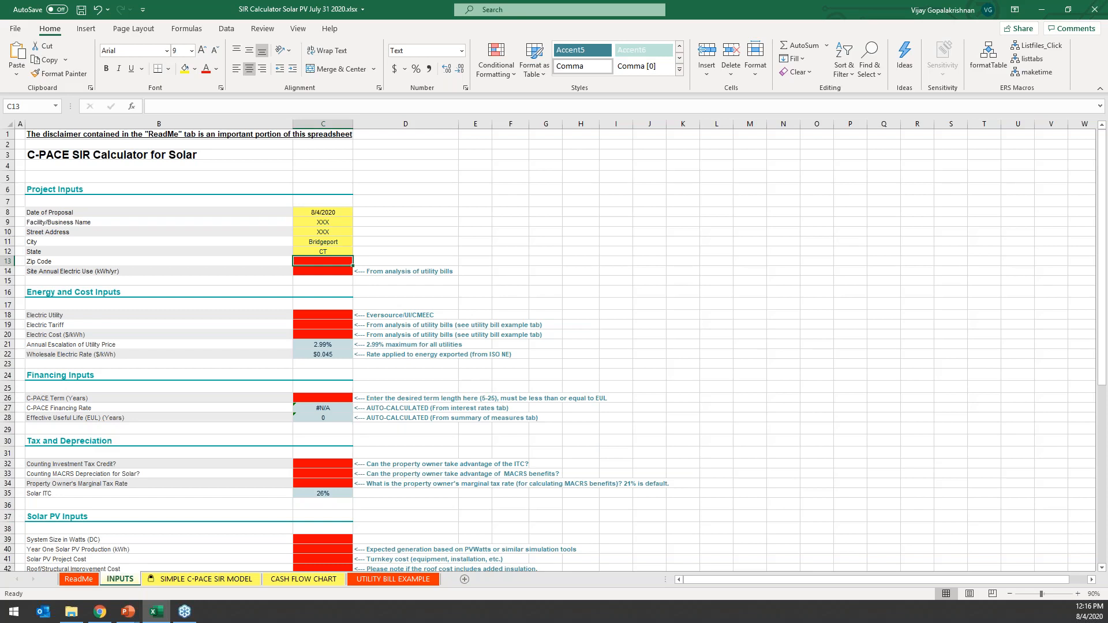
# Enter the facility's zip code and set Site Annual Electric Use to 200,000 kWh/yr.
pyautogui.write('06067')
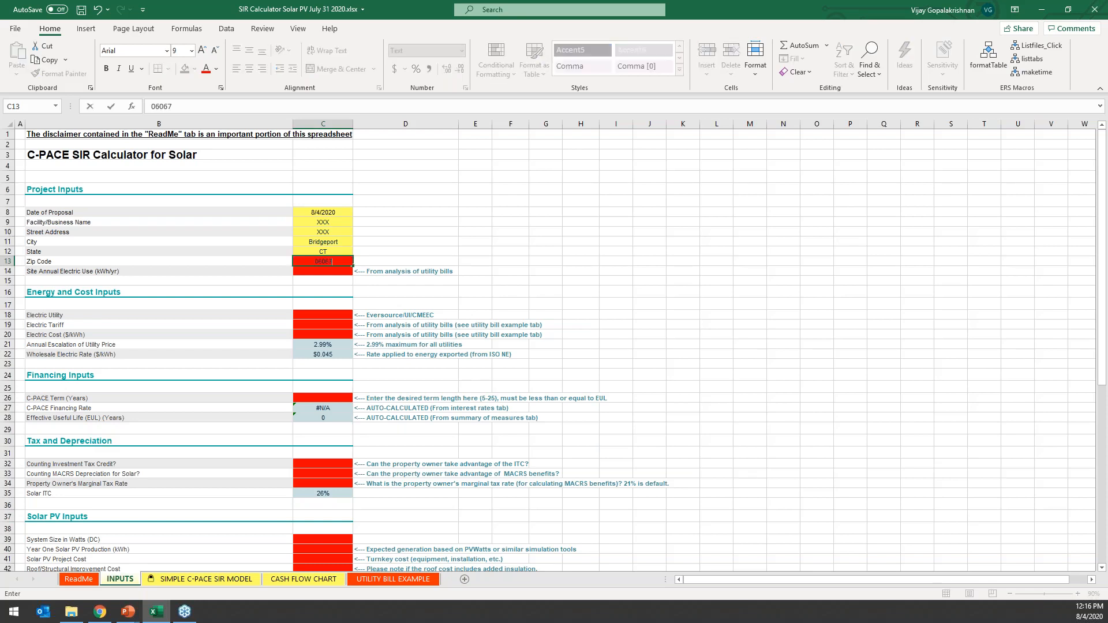
pyautogui.press('Return')
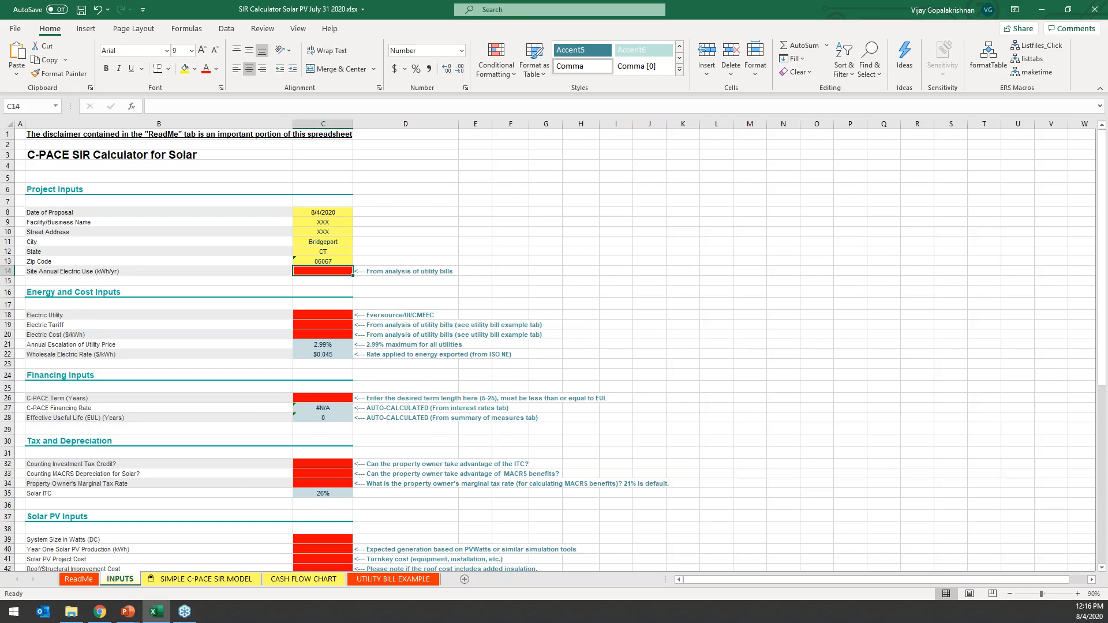
pyautogui.write('200000')
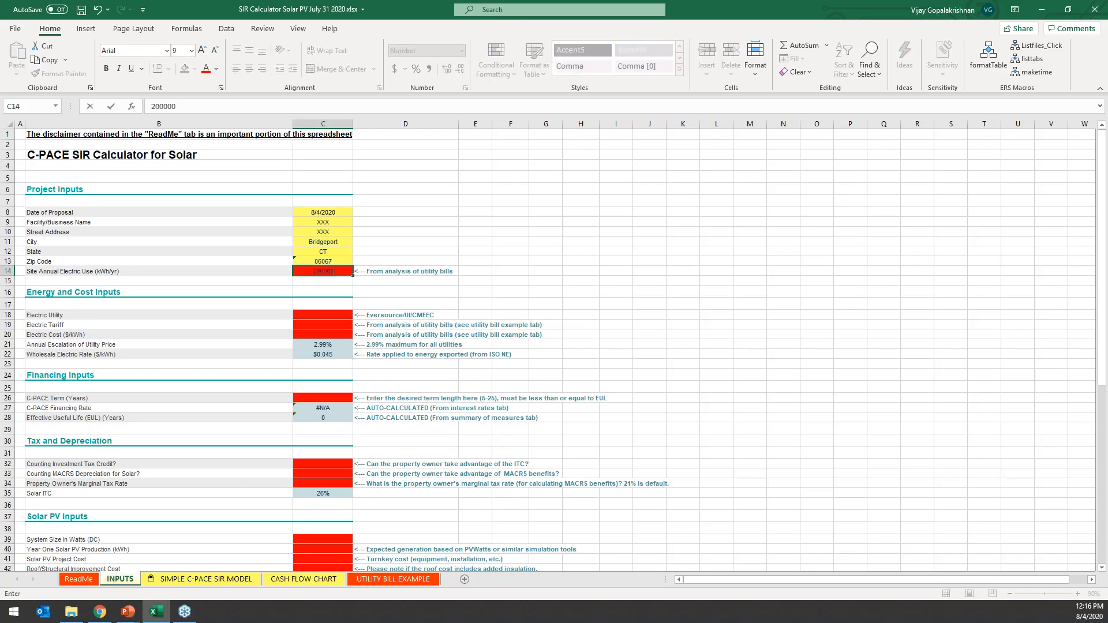
pyautogui.press('Return')
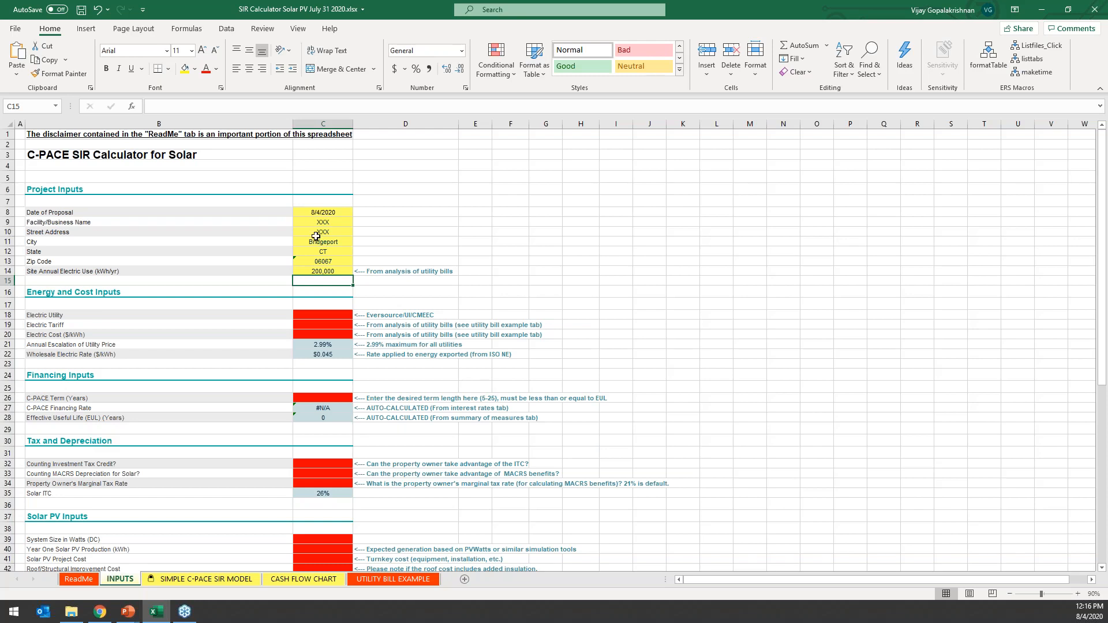
pyautogui.click(383, 279)
pyautogui.click(383, 270)
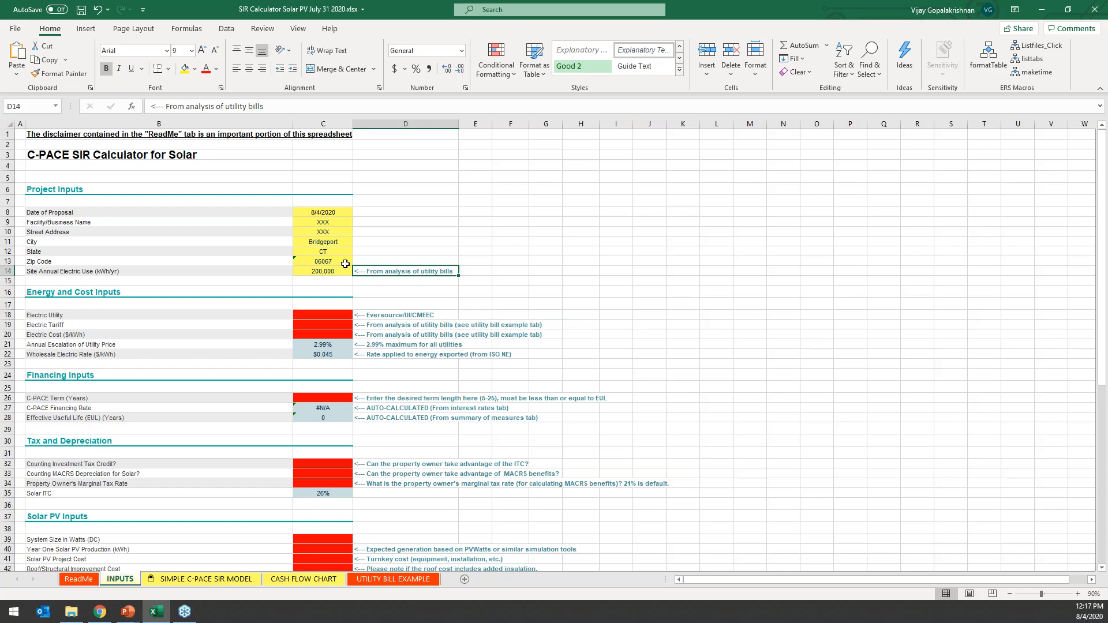
# Examine the example utility bill for the electric utility and tariff asked for in the Energy and Cost Inputs.
pyautogui.click(340, 316)
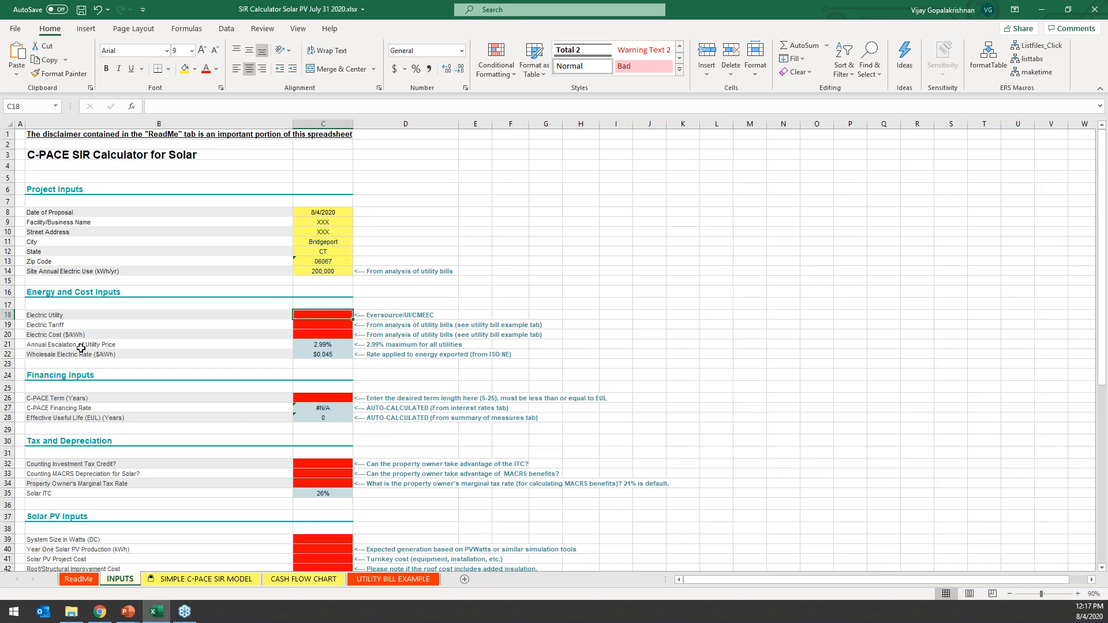
pyautogui.click(407, 579)
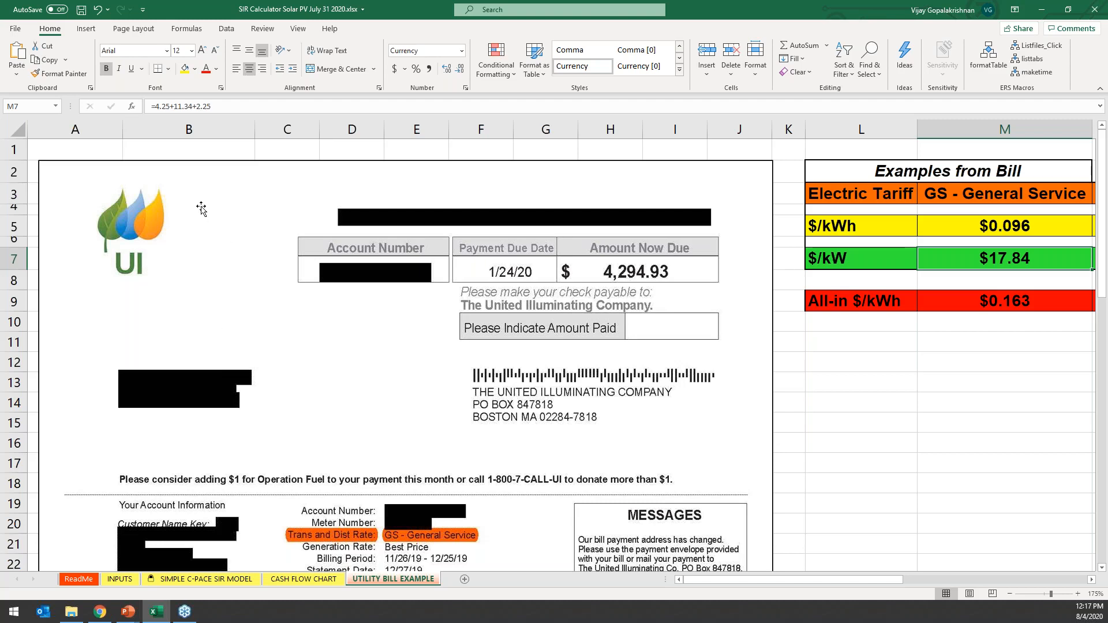
pyautogui.scroll(-2, 377, 269)
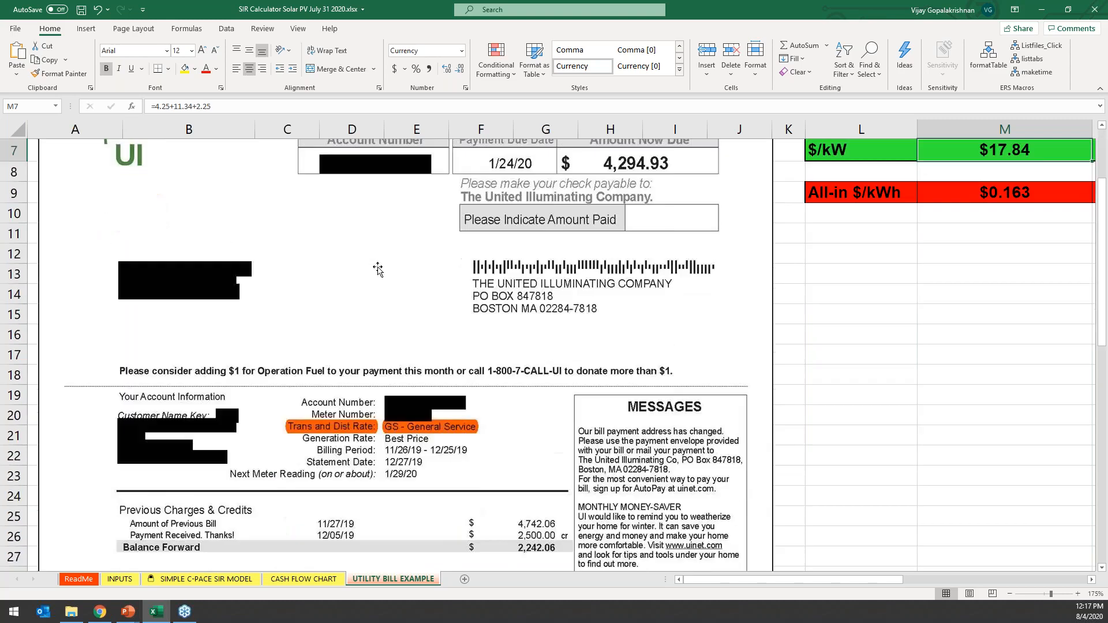
pyautogui.scroll(-1, 377, 270)
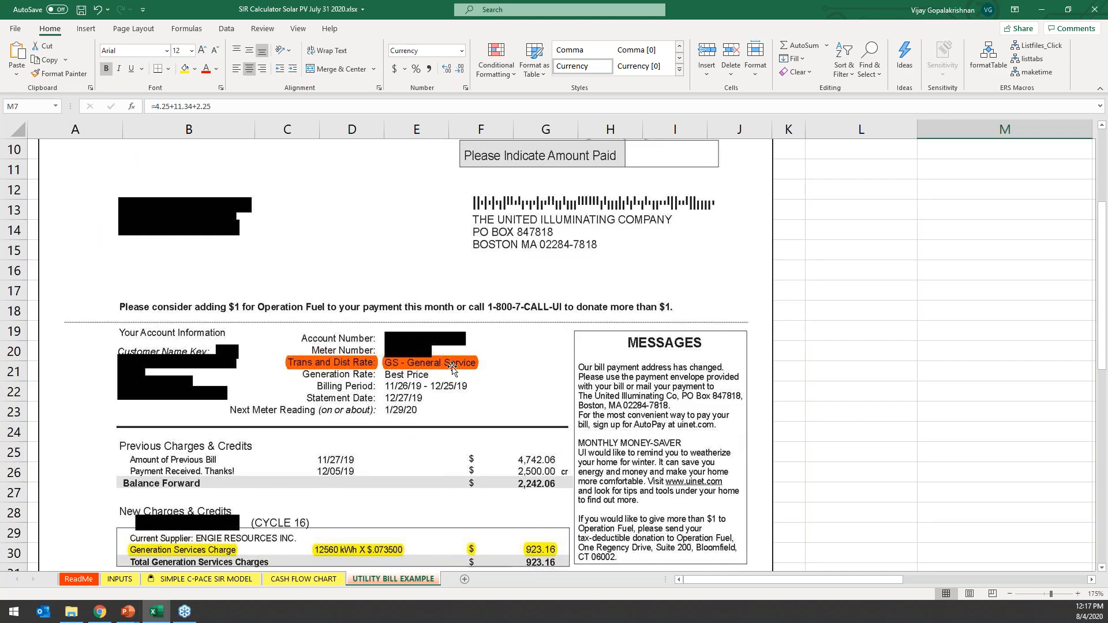
pyautogui.hscroll(2, 698, 343)
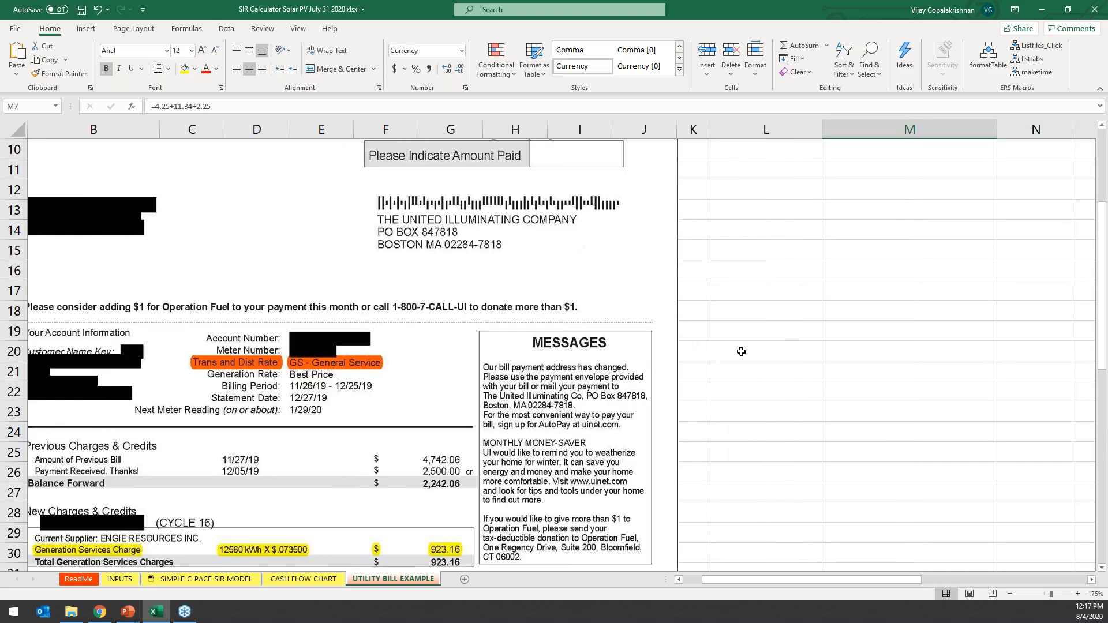
pyautogui.scroll(3, 739, 350)
pyautogui.hscroll(2, 737, 348)
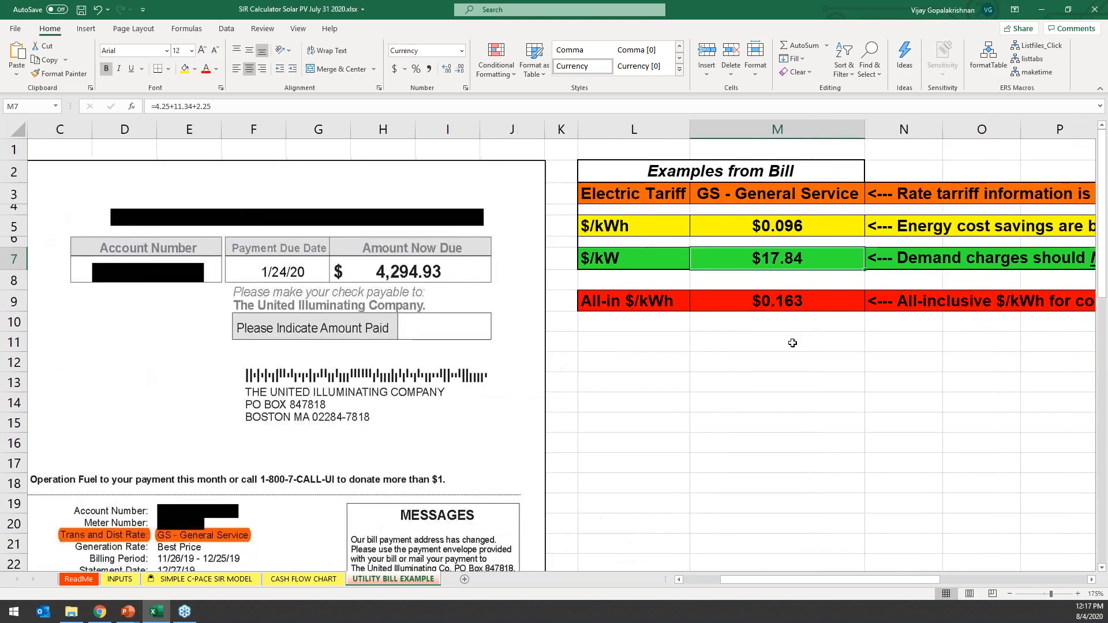
# Compare the $/kWh and $/kW entries in the Examples from Bill table.
pyautogui.click(634, 229)
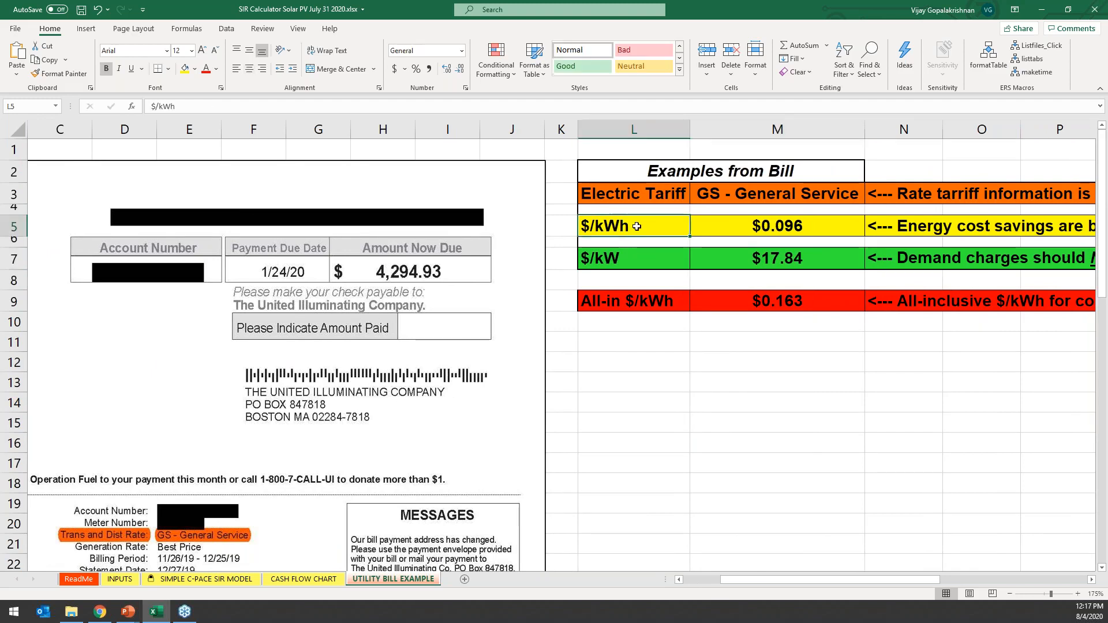
pyautogui.click(640, 264)
pyautogui.click(648, 362)
pyautogui.click(632, 226)
pyautogui.click(633, 255)
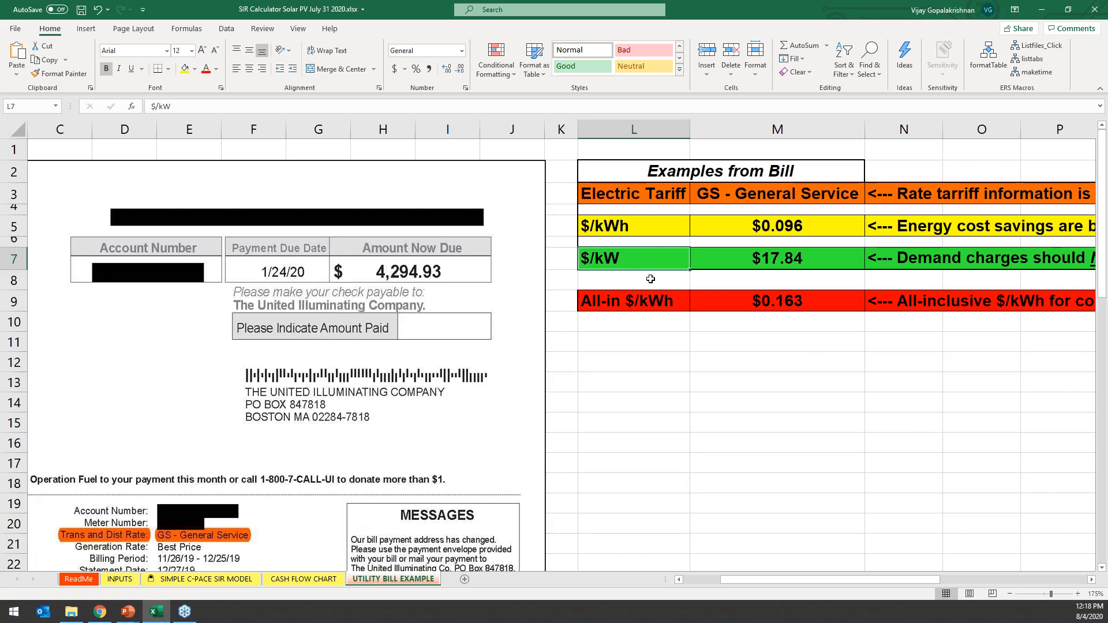
pyautogui.click(646, 224)
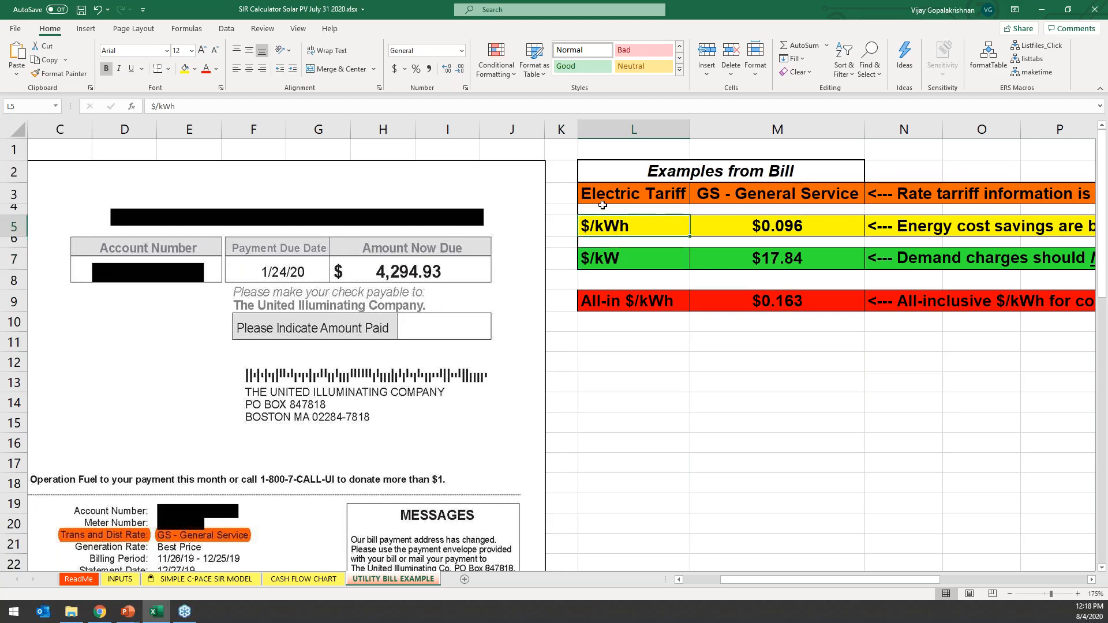
# Examine the highlighted per-kWh and per-kW generation and delivery charges under New Charges & Credits on the bill.
pyautogui.hscroll(-3, 659, 272)
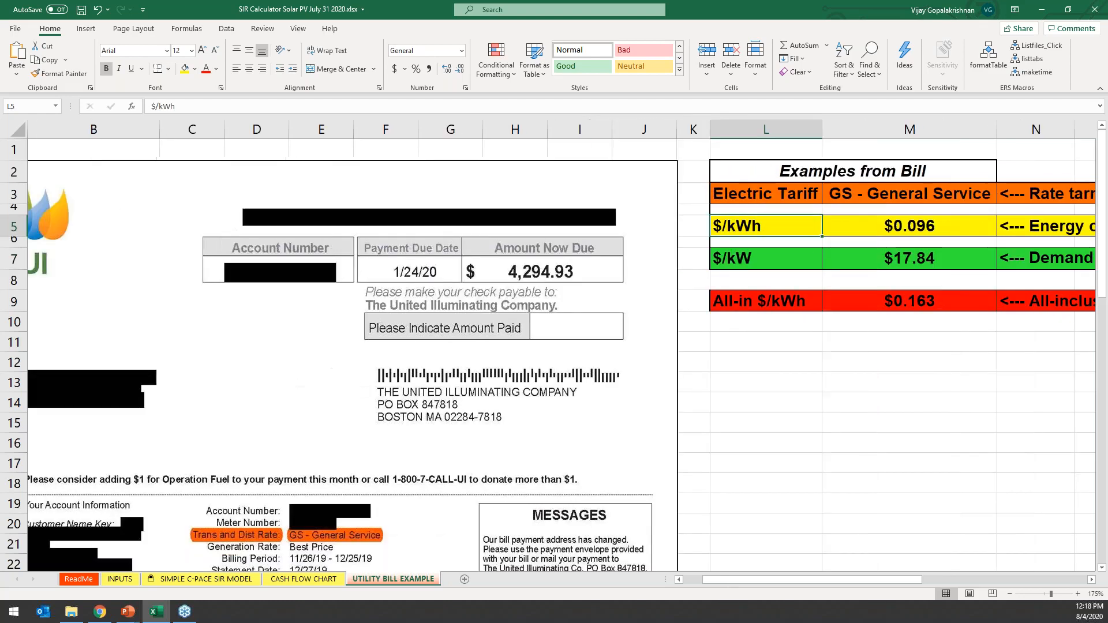
pyautogui.scroll(-2, 659, 271)
pyautogui.scroll(-5, 155, 310)
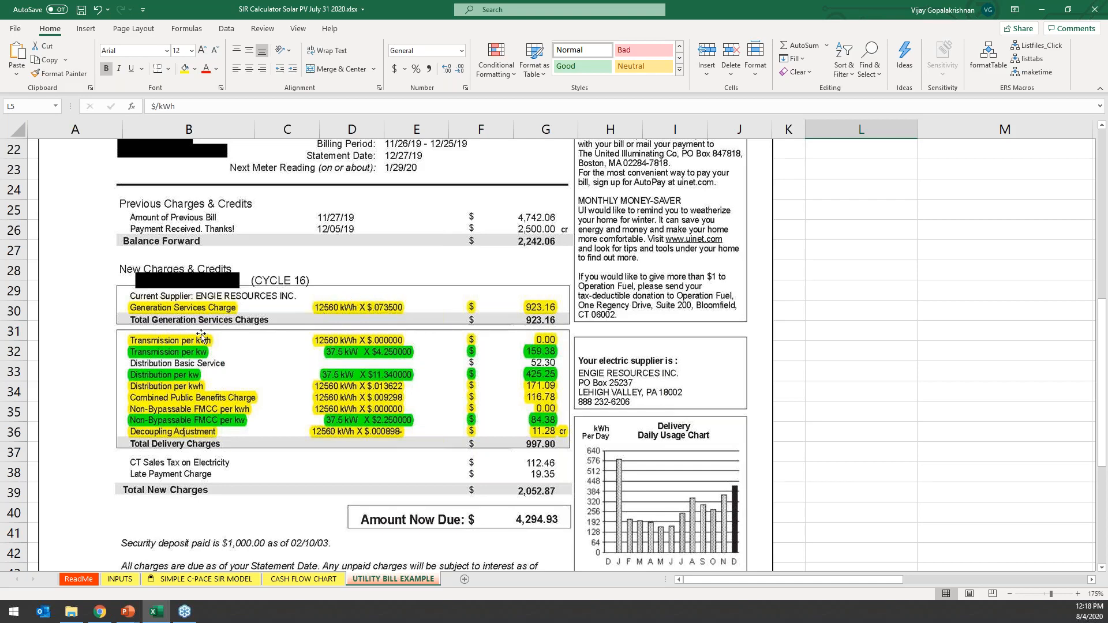
# Check the formula behind the $/kWh value in the Examples from Bill table against the bill's highlighted per-kWh charges.
pyautogui.scroll(1, 721, 240)
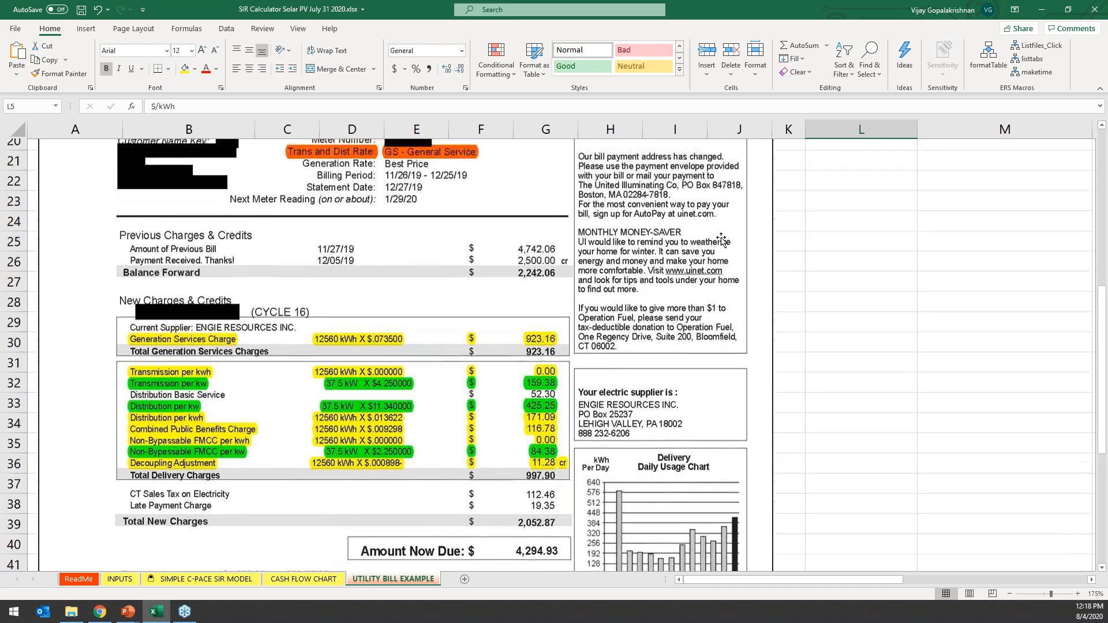
pyautogui.scroll(5, 721, 240)
pyautogui.scroll(-4, 265, 481)
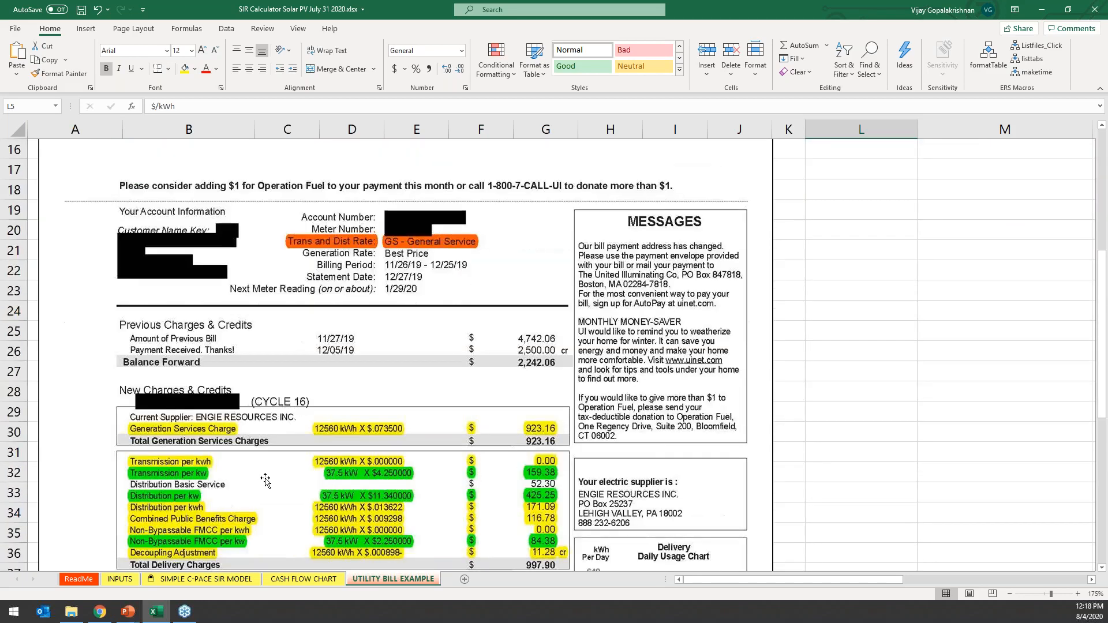
pyautogui.scroll(-1, 265, 481)
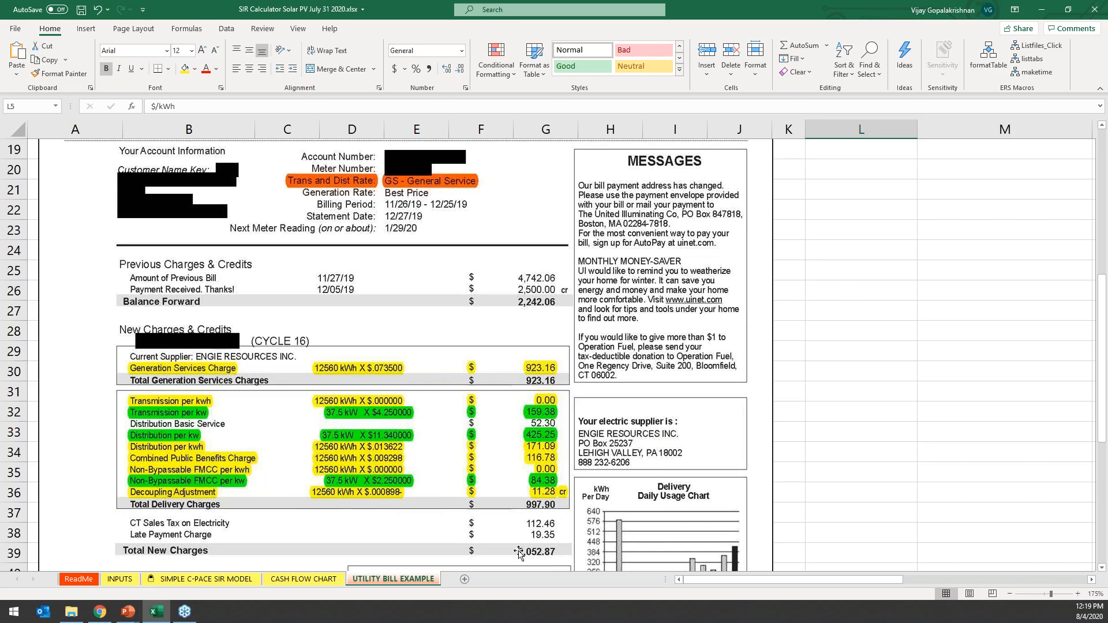
pyautogui.scroll(6, 663, 277)
pyautogui.hscroll(2, 692, 260)
pyautogui.click(738, 227)
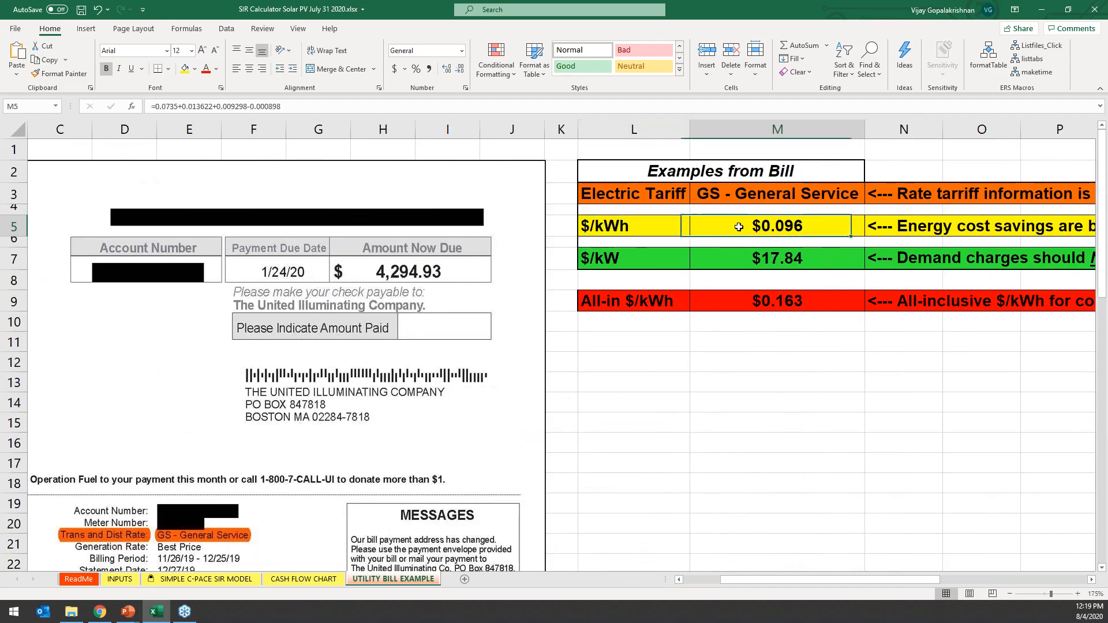
pyautogui.moveTo(282, 107); pyautogui.dragTo(154, 106)
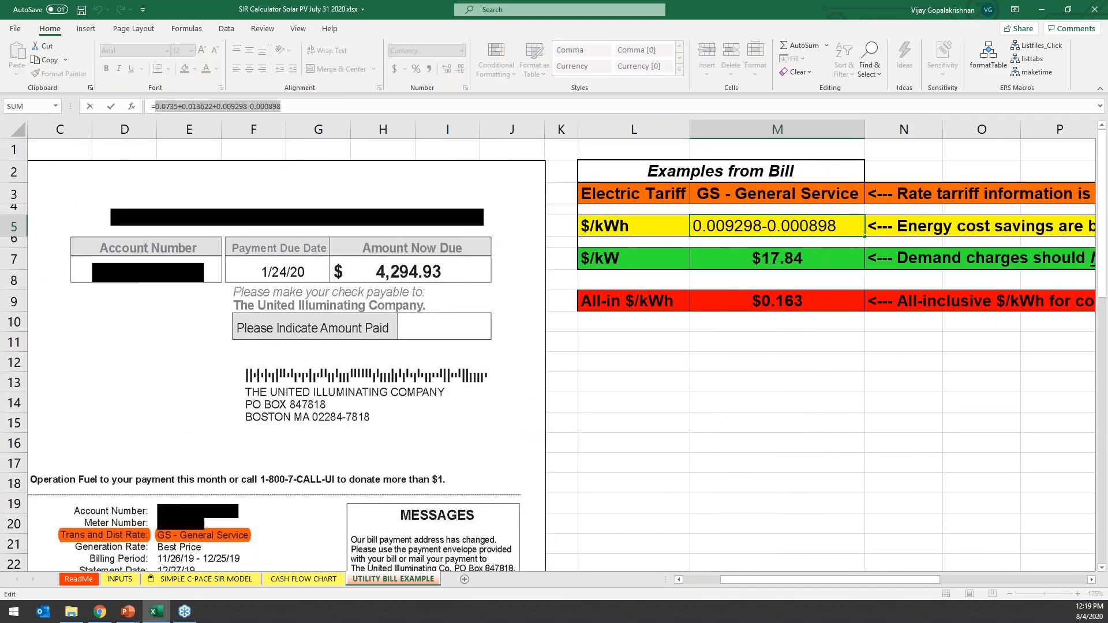
pyautogui.click(901, 397)
pyautogui.press('Escape')
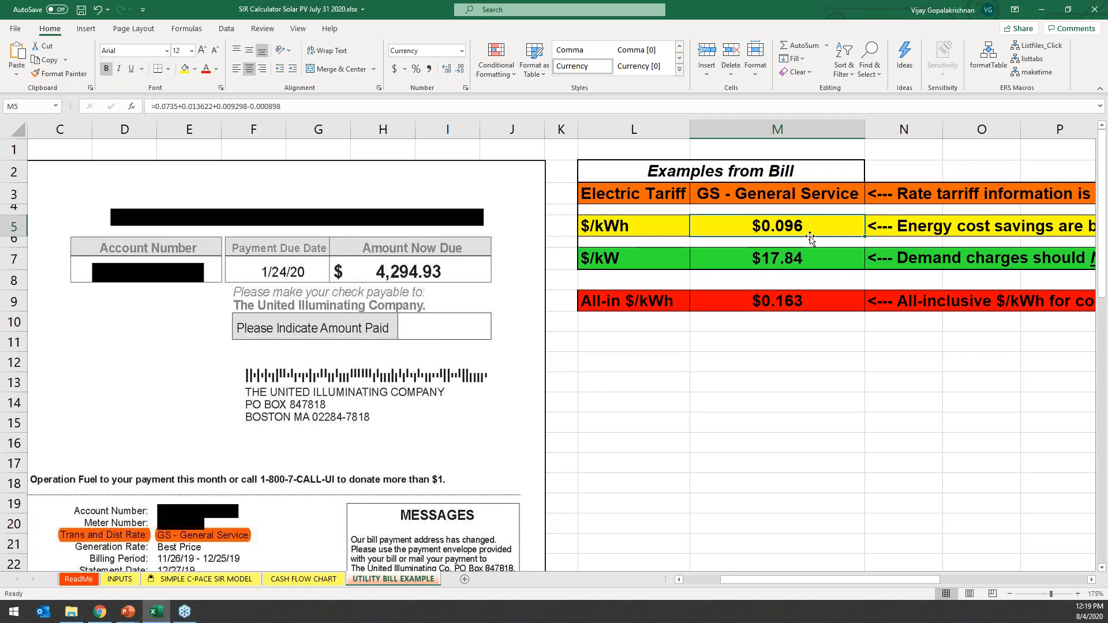
# Compare the All-in $/kWh formula with the $/kWh formula in the Examples from Bill table and the bill's total new charges.
pyautogui.click(789, 297)
pyautogui.scroll(-7, 483, 366)
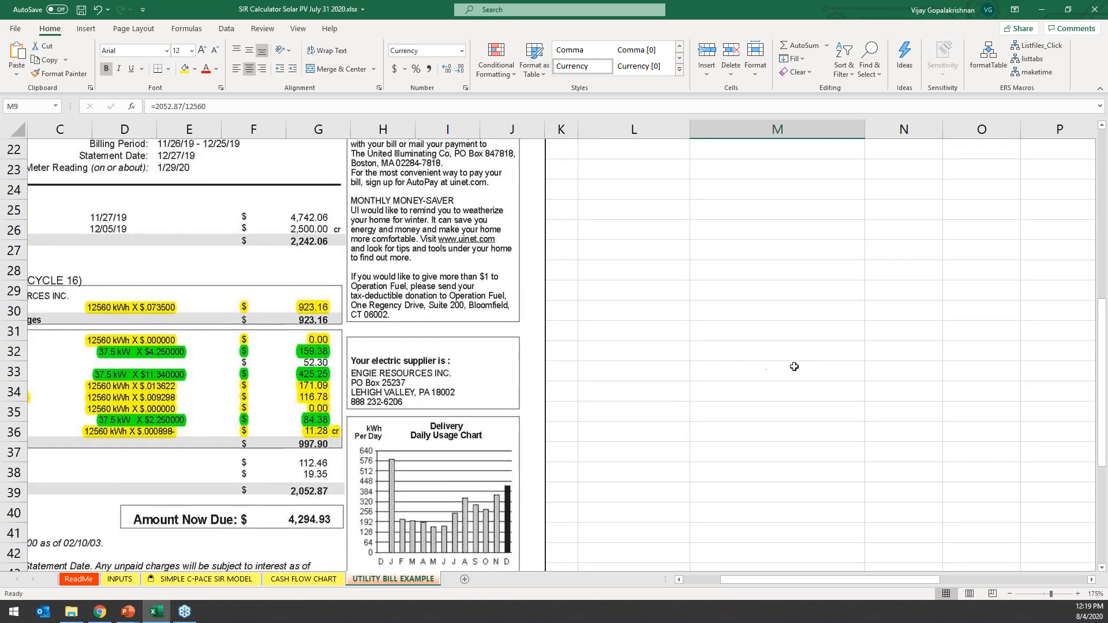
pyautogui.scroll(7, 799, 366)
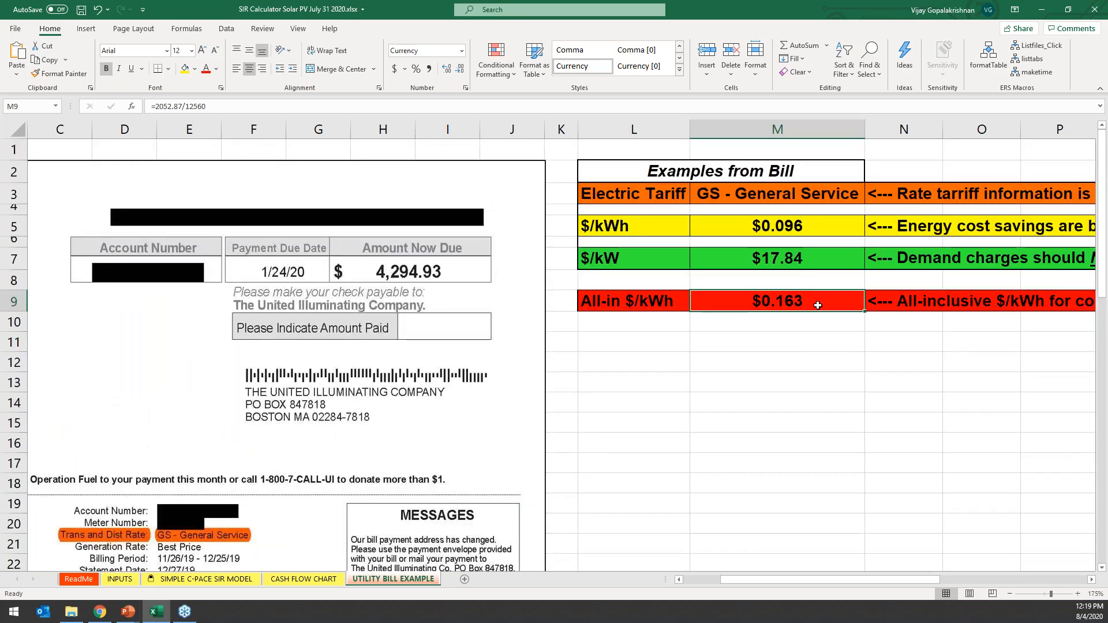
pyautogui.click(808, 233)
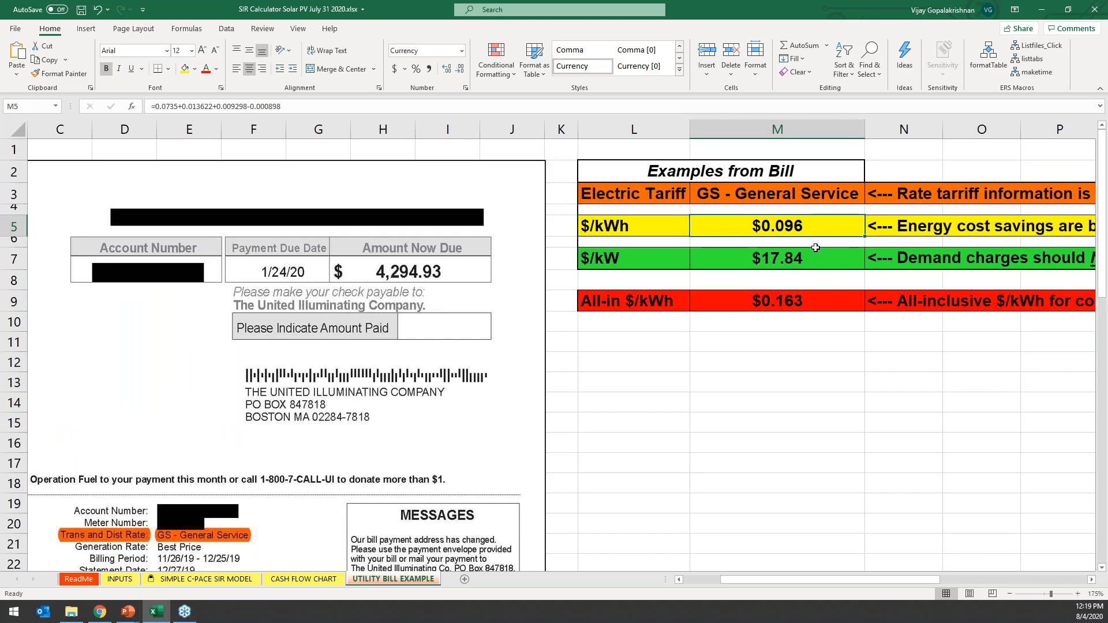
pyautogui.click(802, 304)
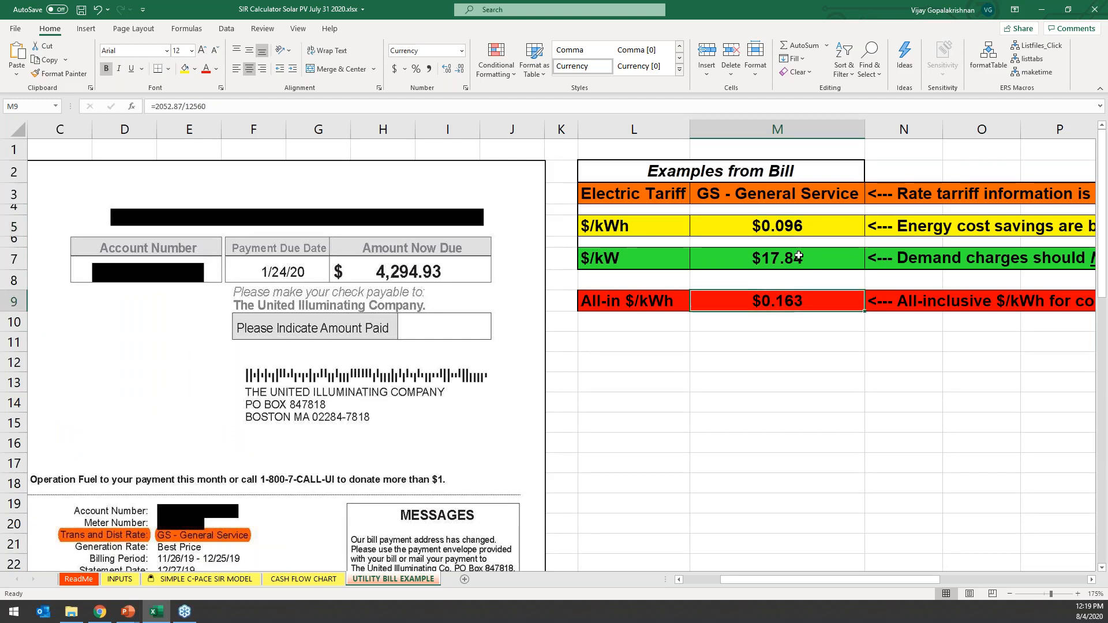
pyautogui.click(797, 227)
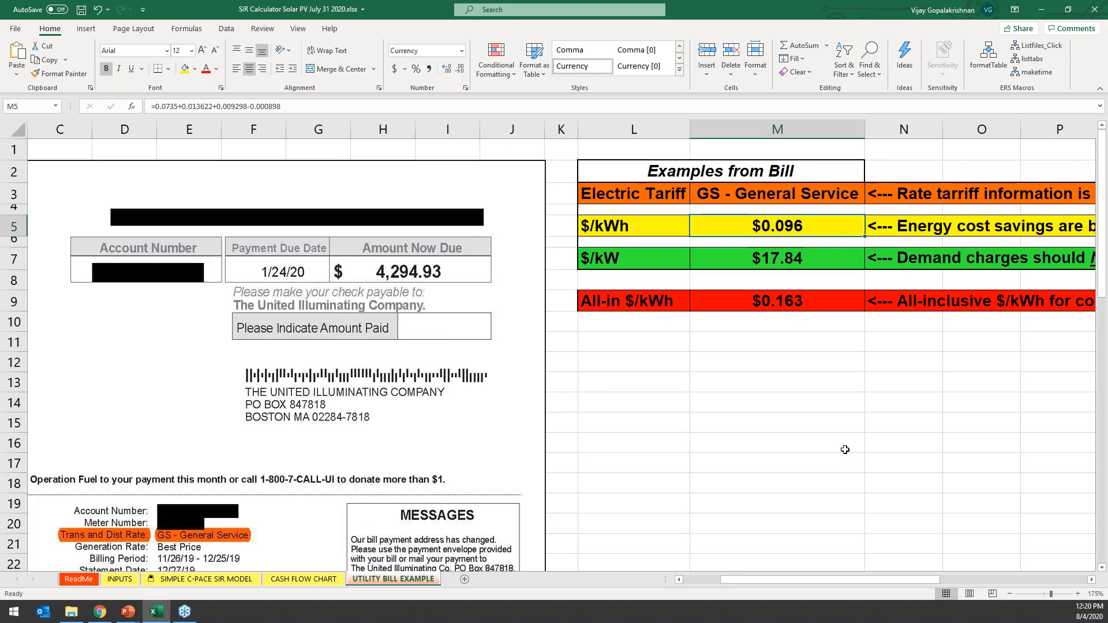
# On the INPUTS sheet, set Electric Utility to UI, Electric Tariff to GS and Electric Cost to 0.096 $/kWh.
pyautogui.hscroll(-1, 883, 450)
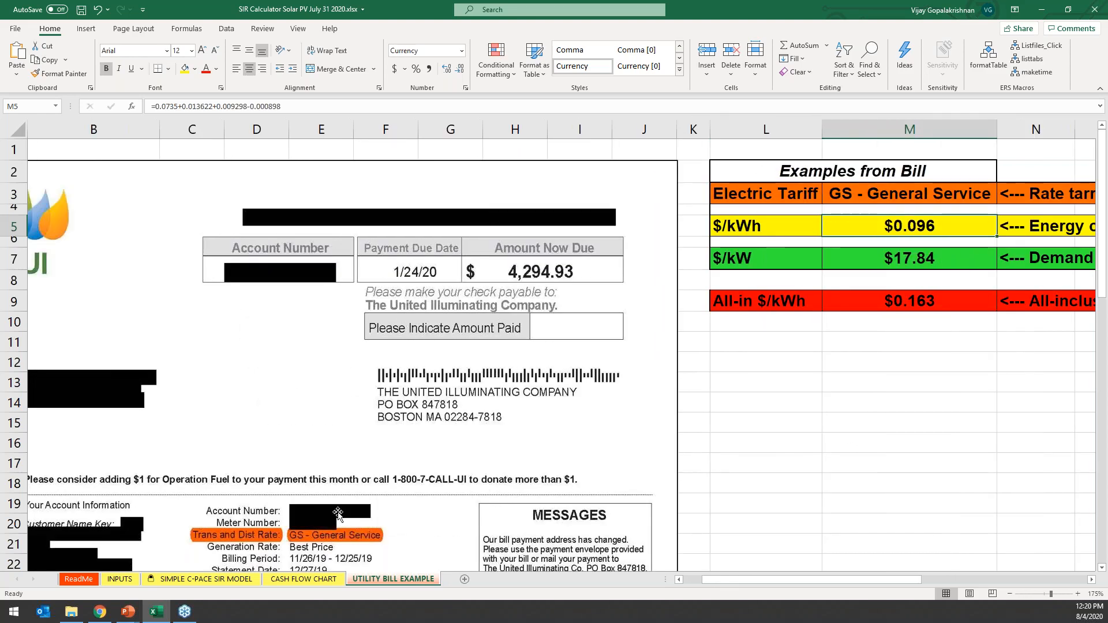
pyautogui.click(118, 580)
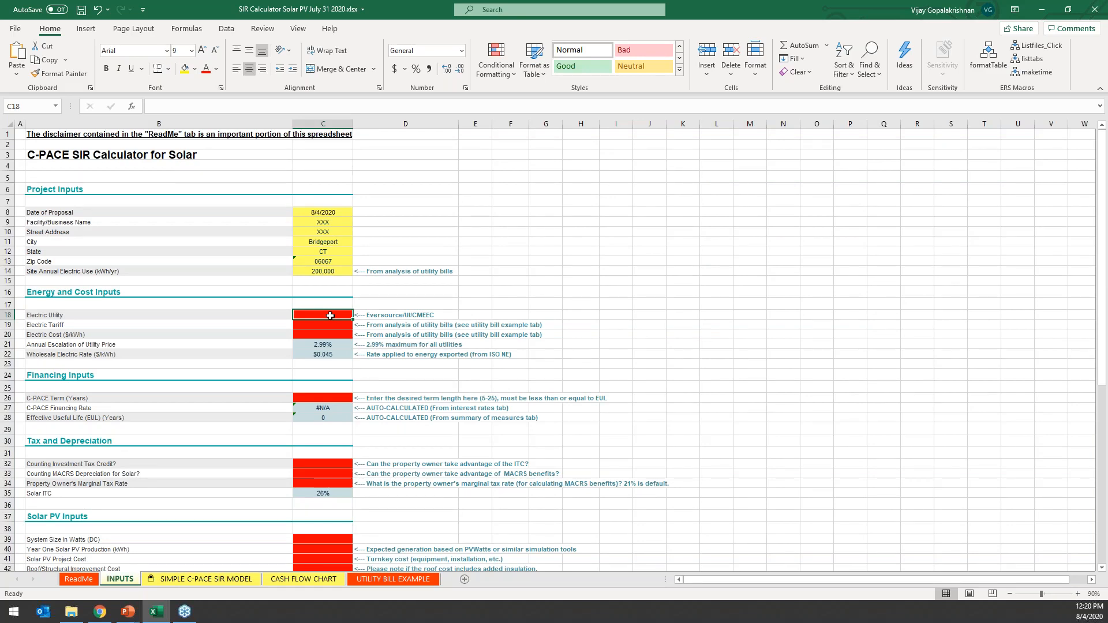
pyautogui.write('UI')
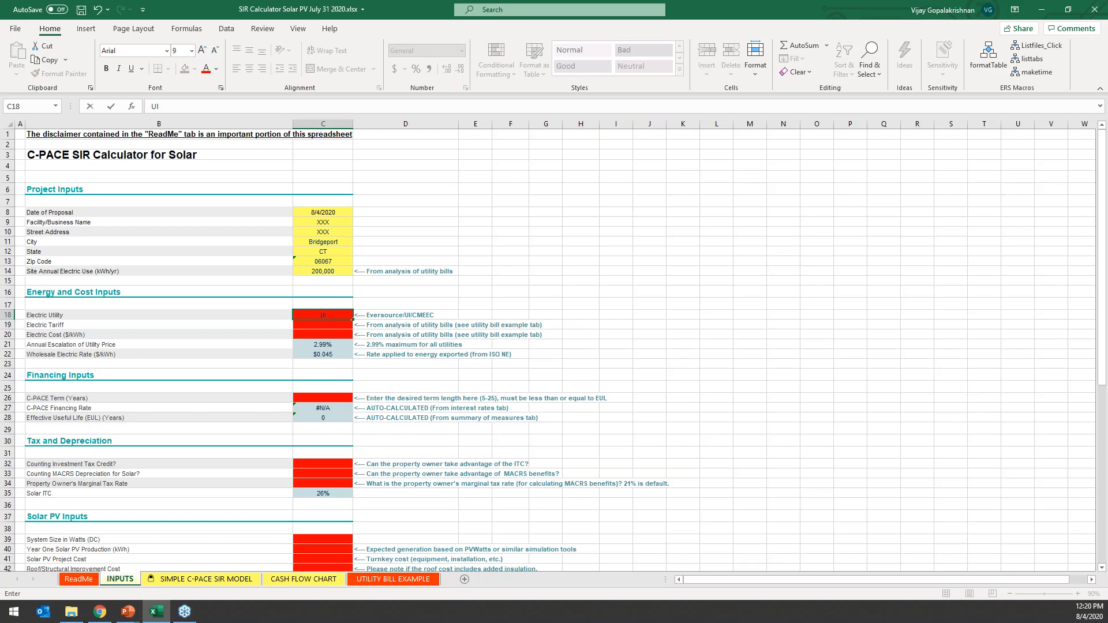
pyautogui.press('Return')
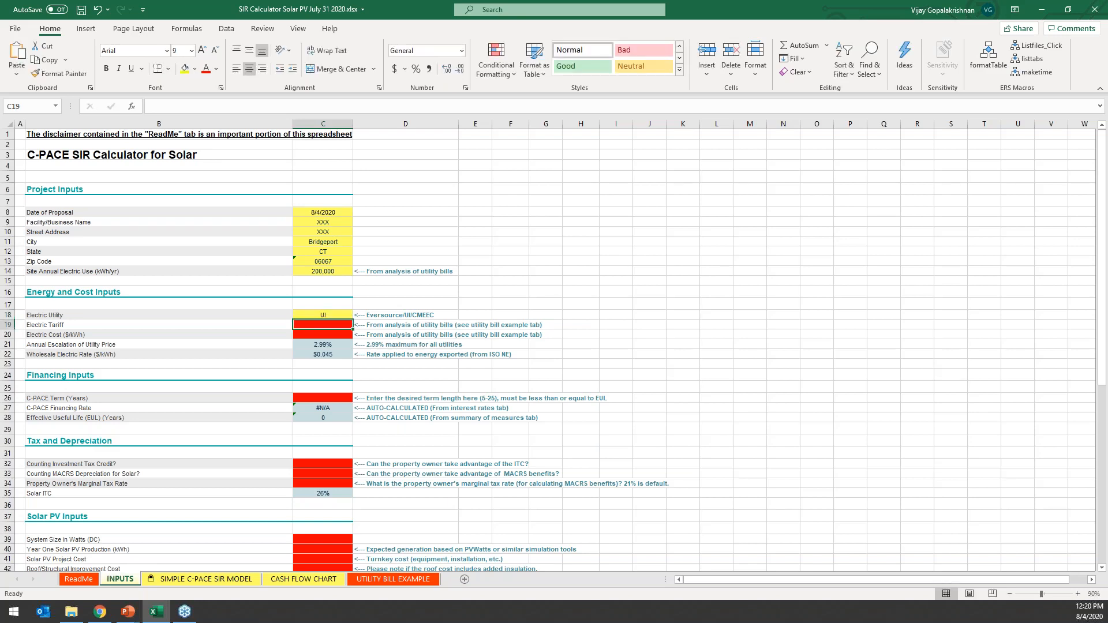
pyautogui.write('GS')
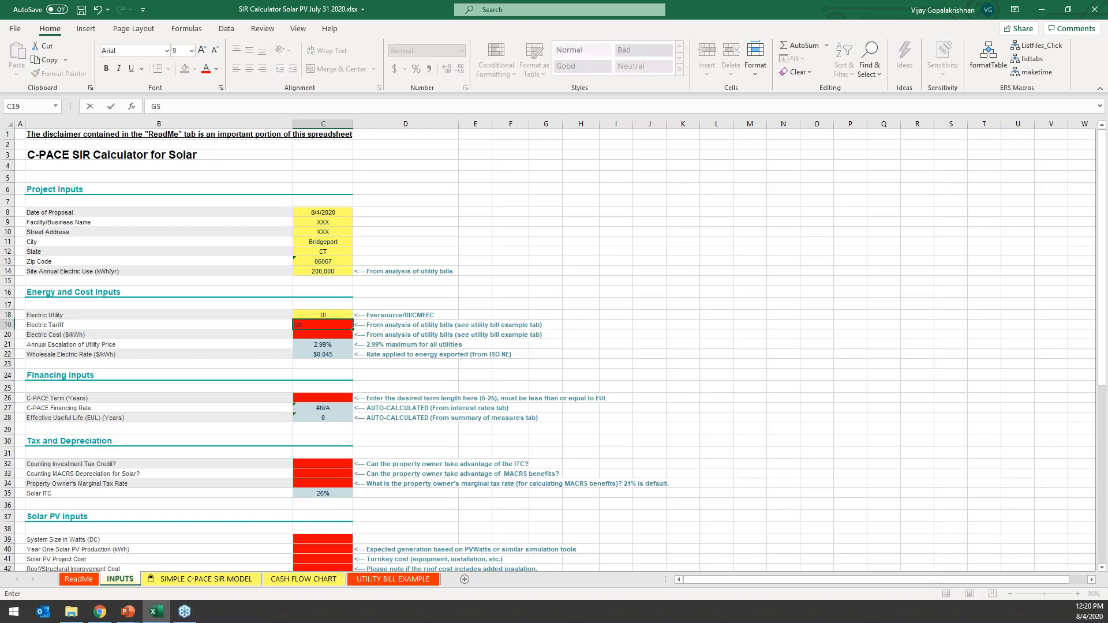
pyautogui.press('Return')
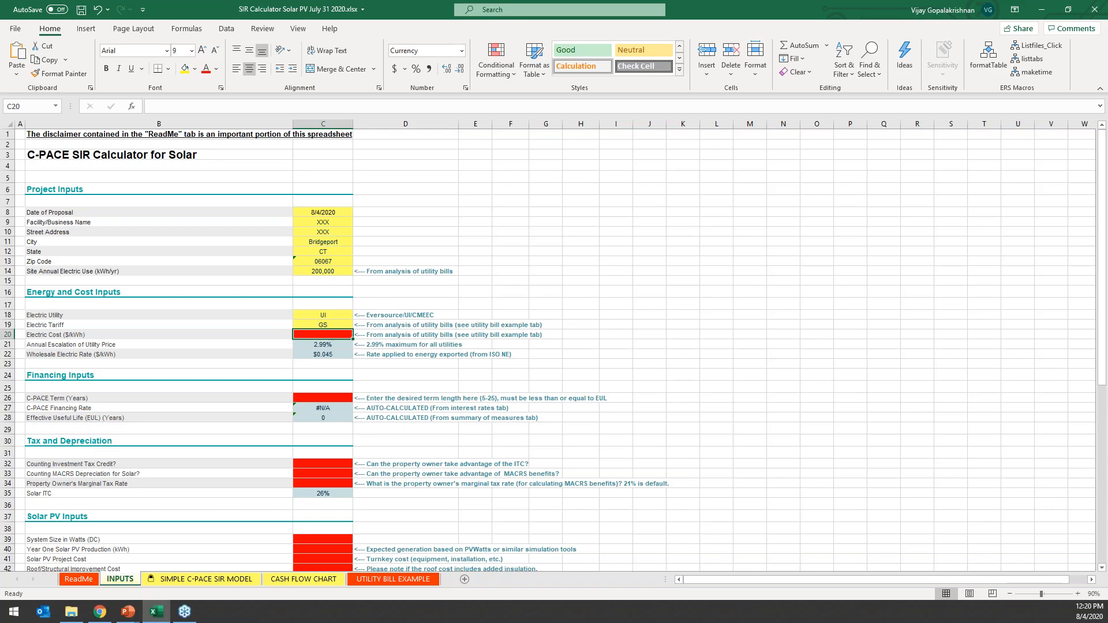
pyautogui.write('0.')
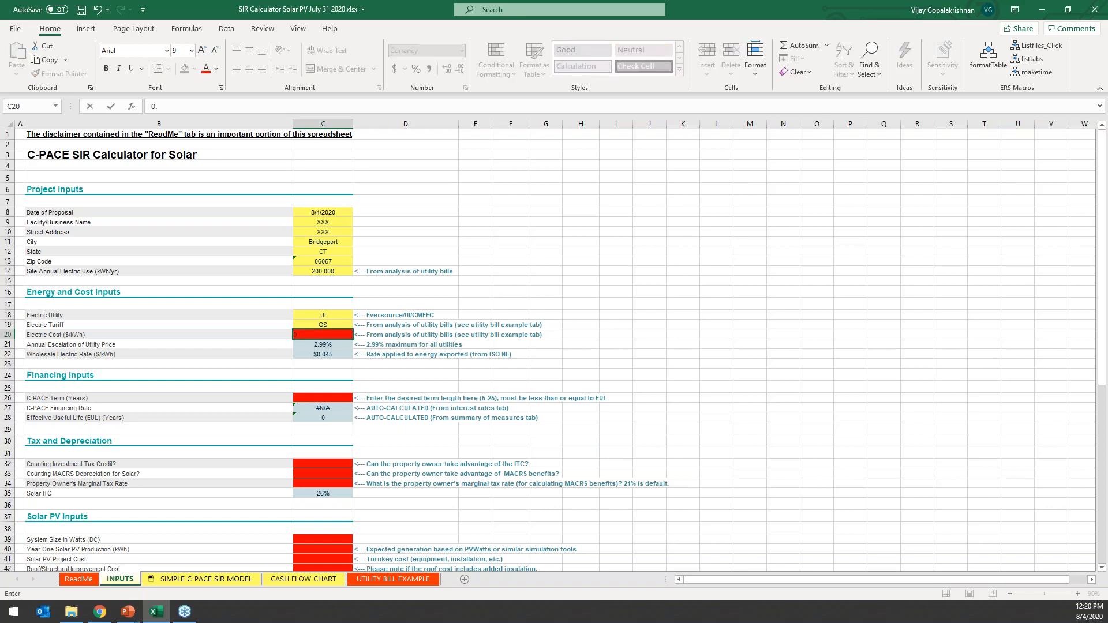
pyautogui.write('096')
pyautogui.press('Return')
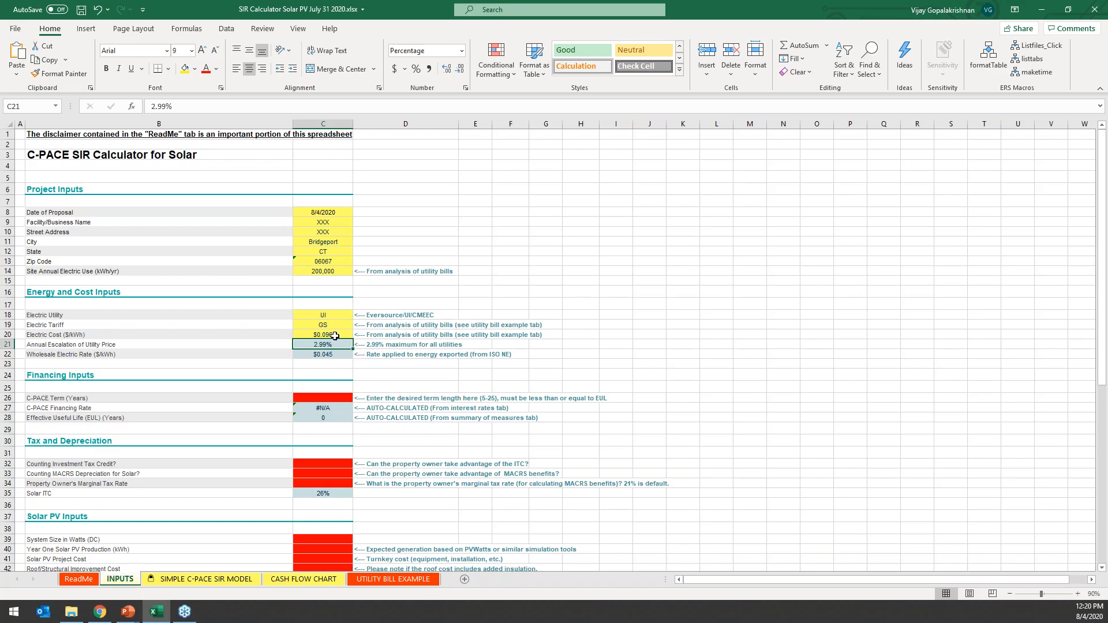
# Under Tax and Depreciation, enter Y for the Investment Tax Credit, Y for MACRS Depreciation and 21% for the Property Owner's Marginal Tax Rate.
pyautogui.click(338, 354)
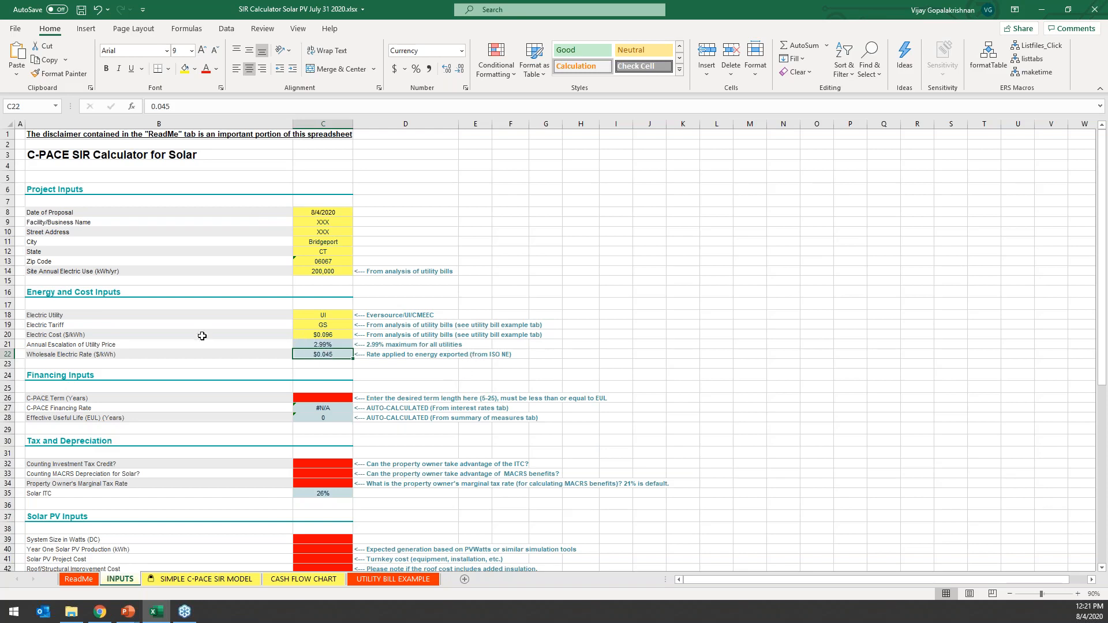
pyautogui.scroll(-2, 320, 358)
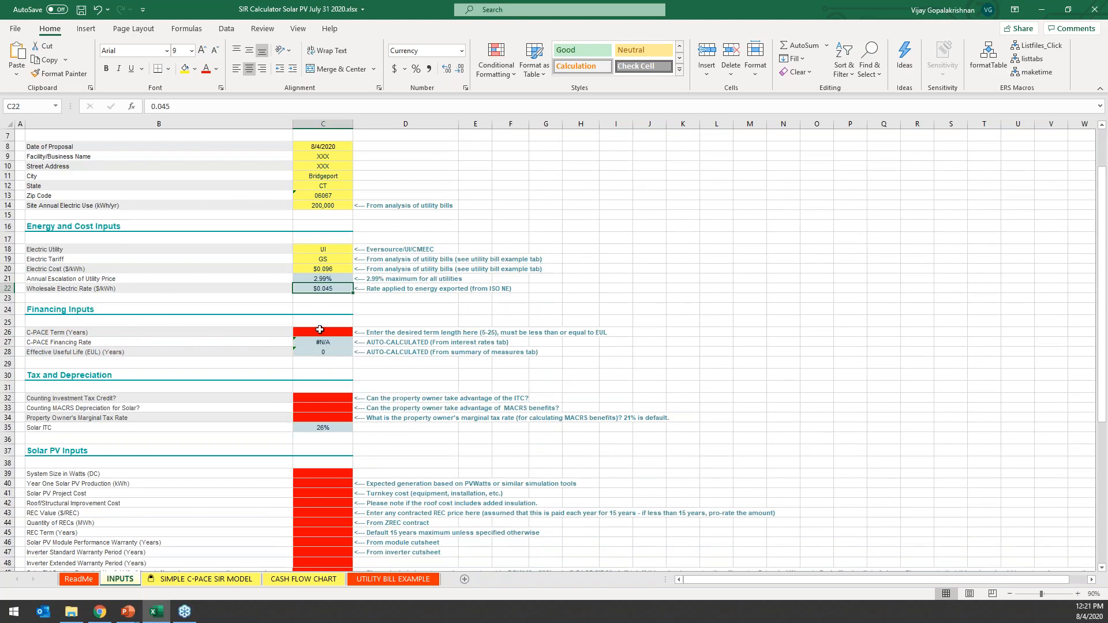
pyautogui.click(322, 330)
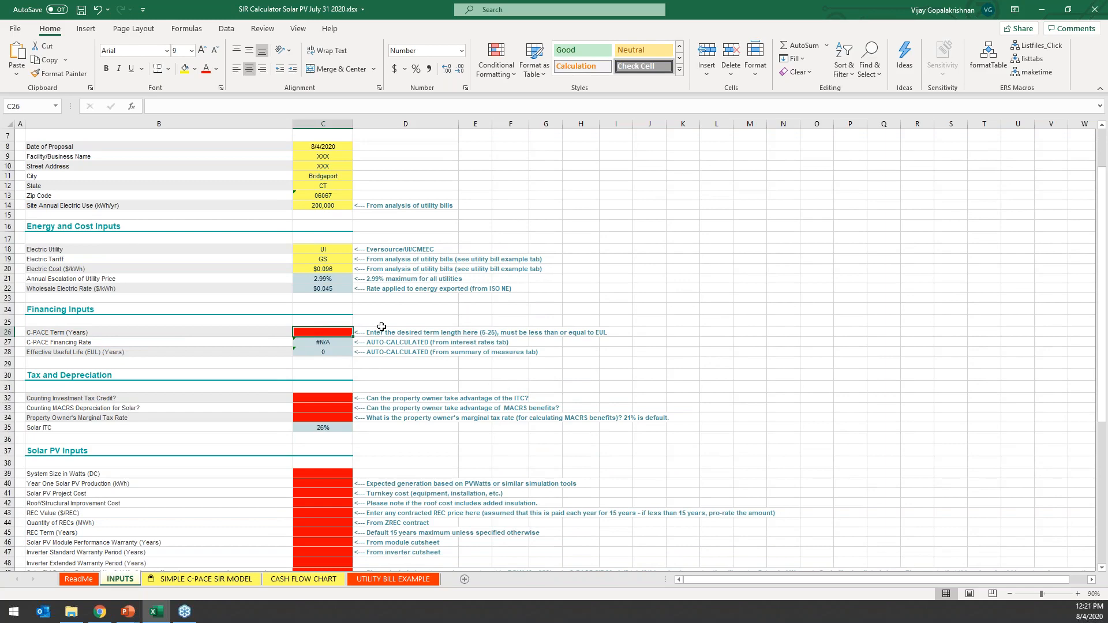
pyautogui.scroll(-1, 382, 327)
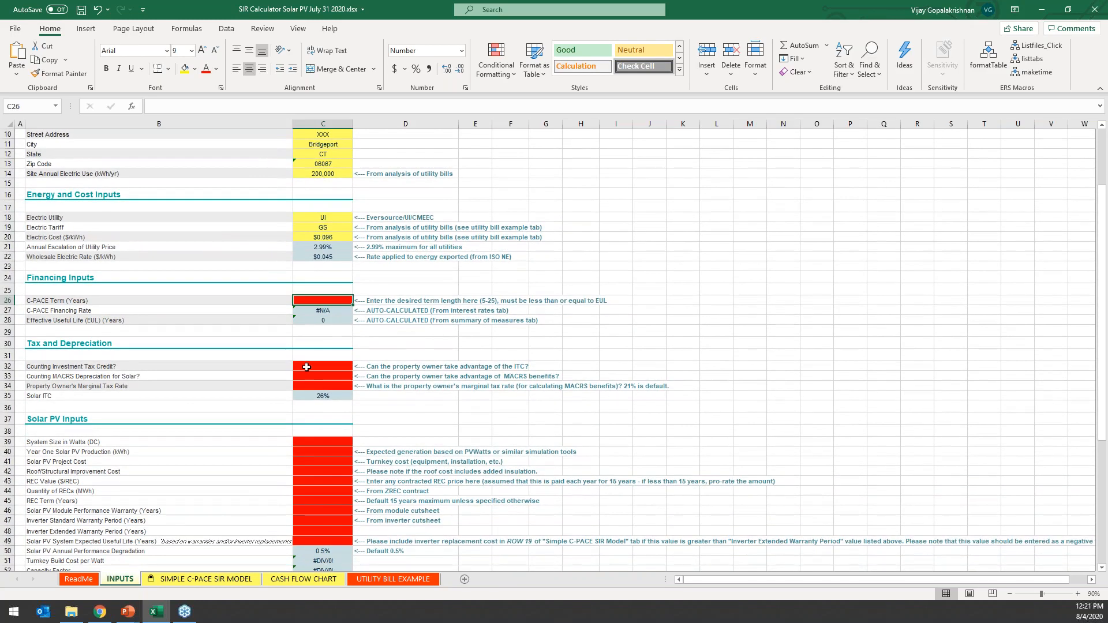
pyautogui.click(306, 367)
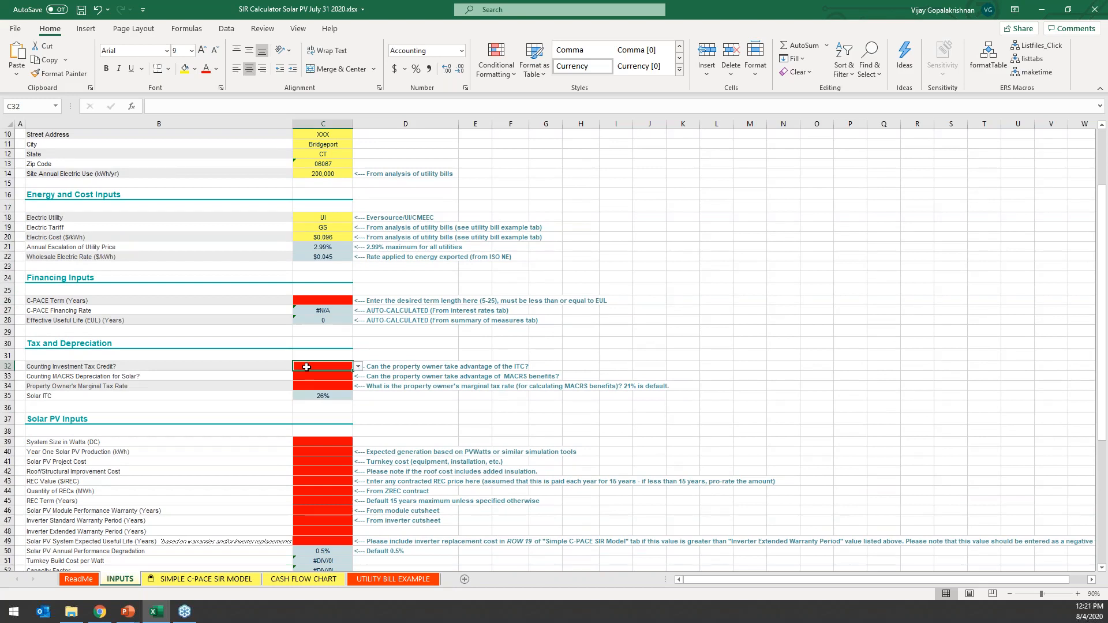
pyautogui.write('Y')
pyautogui.press('Return')
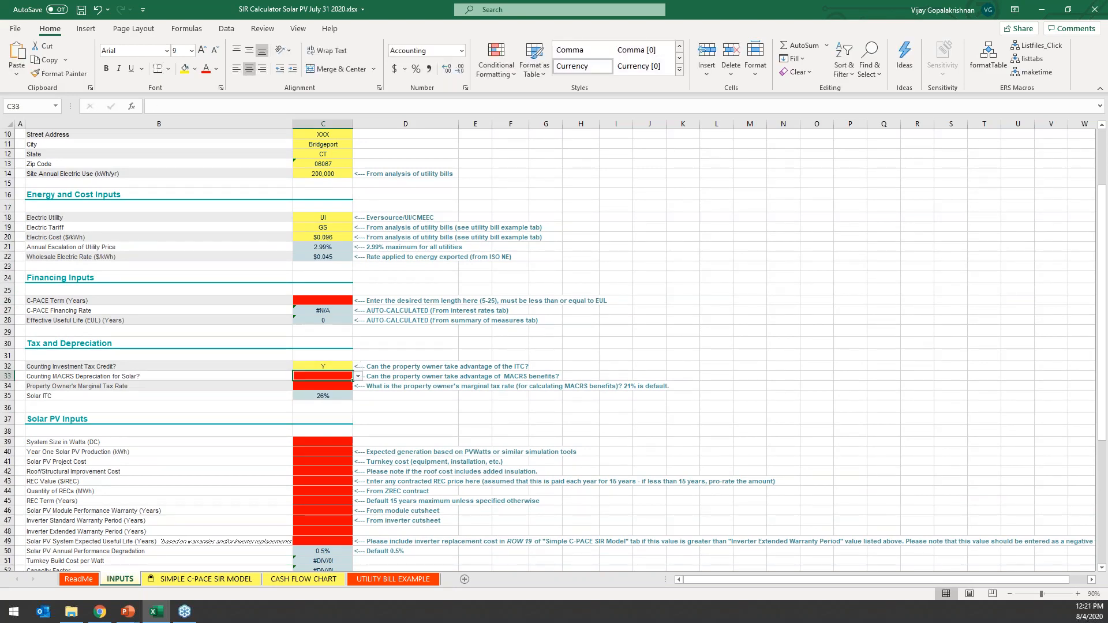
pyautogui.write('Y')
pyautogui.press('Return')
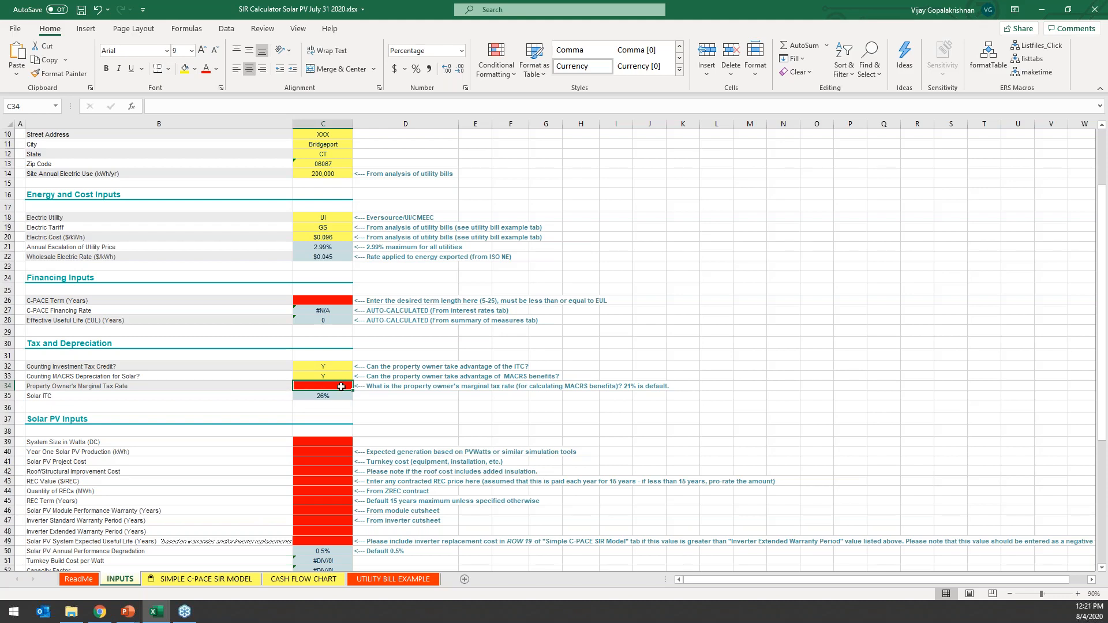
pyautogui.write('21')
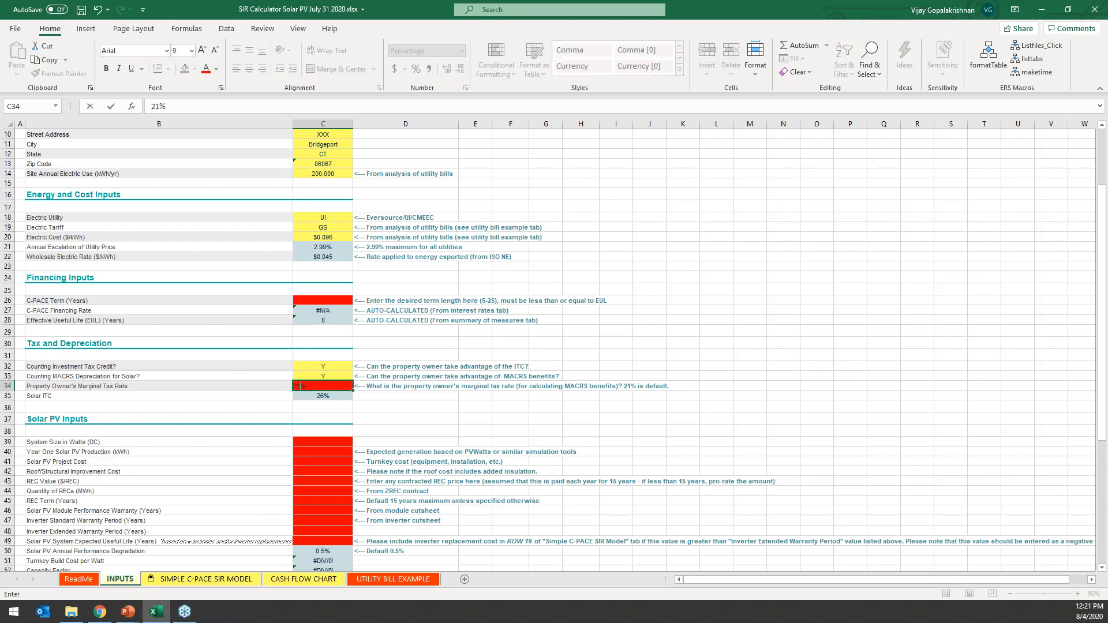
pyautogui.press('Return')
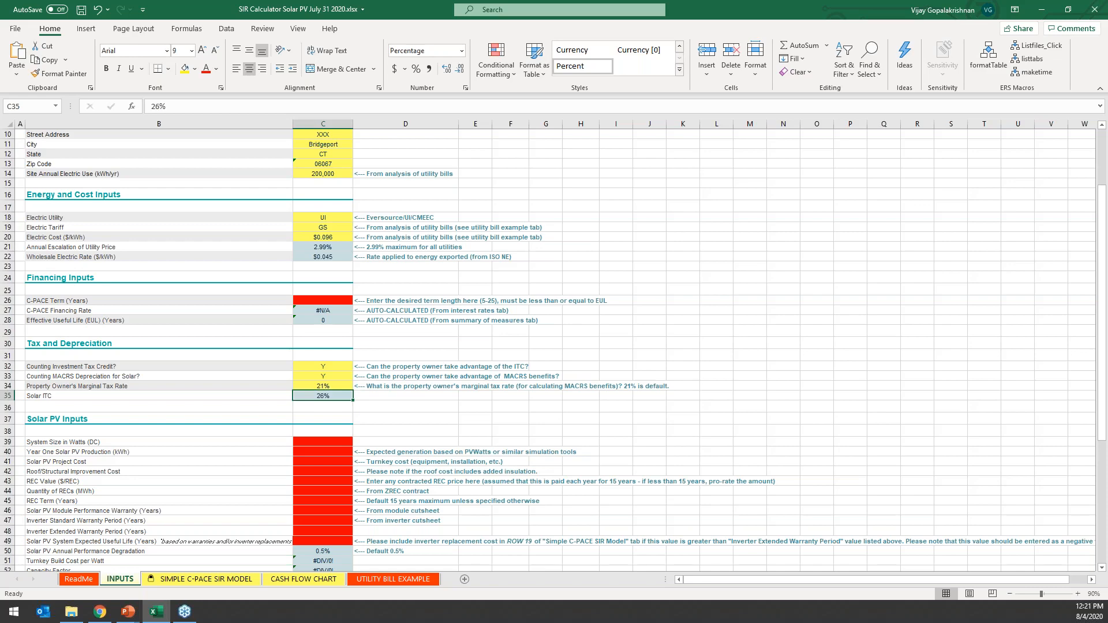
# In Solar PV Inputs, set System Size to 125,000 watts DC and Year One Solar PV Production to 150,000 kWh.
pyautogui.scroll(-2, 329, 385)
pyautogui.click(319, 385)
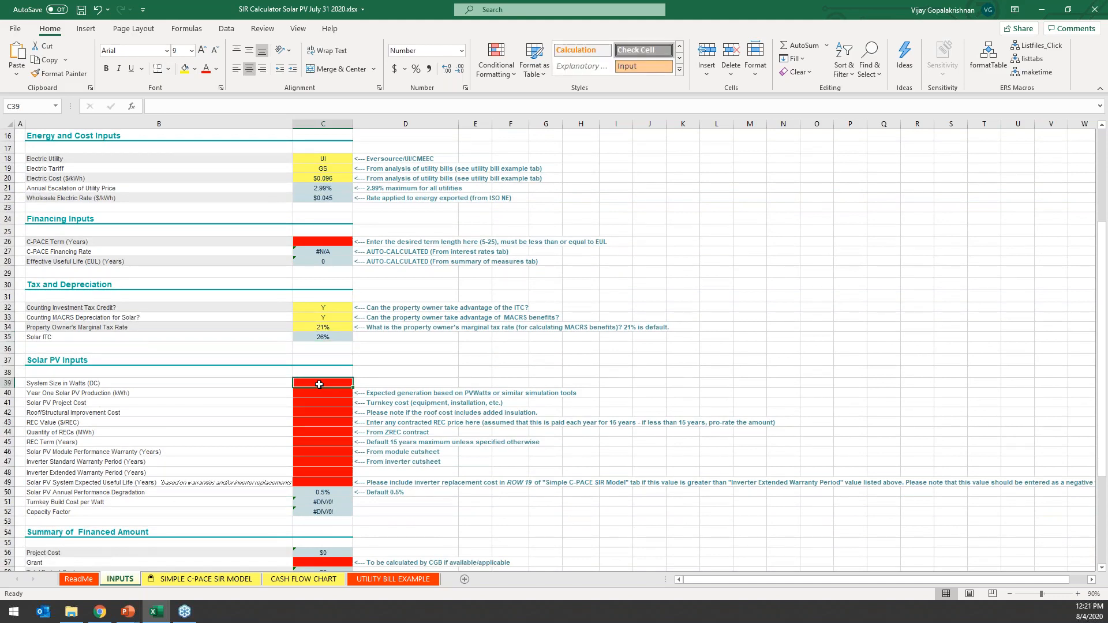
pyautogui.write('125,00')
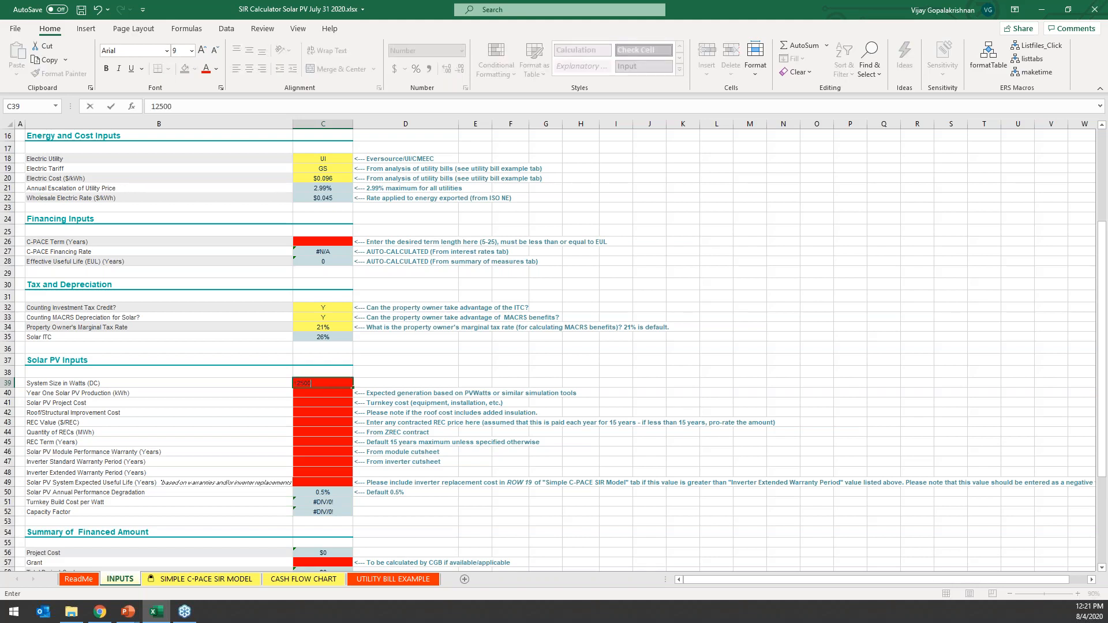
pyautogui.write('0')
pyautogui.press('Return')
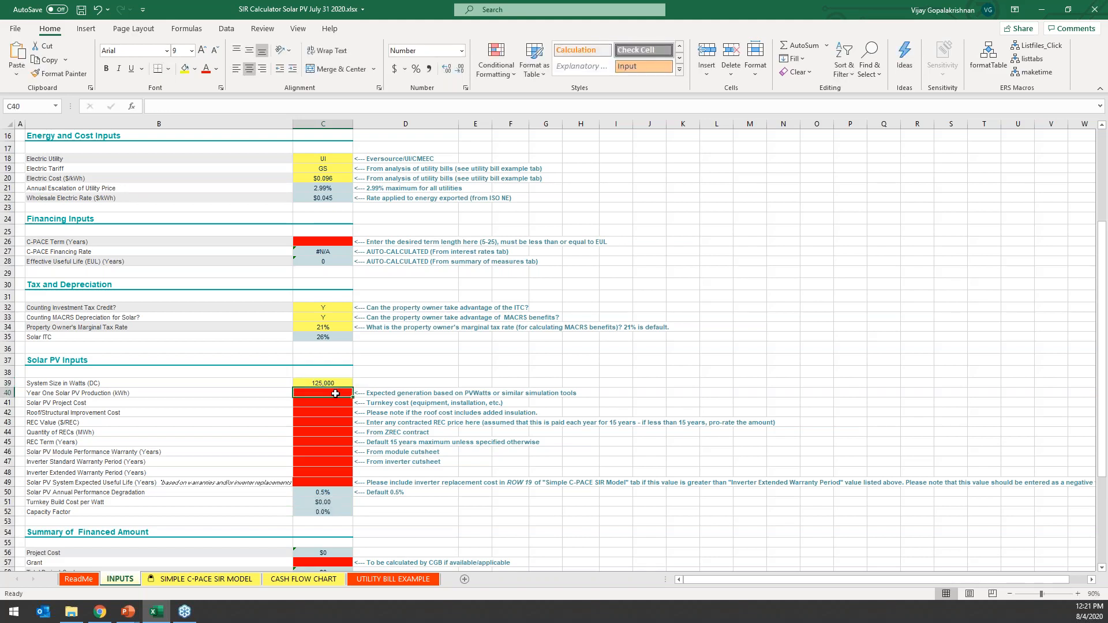
pyautogui.write('150')
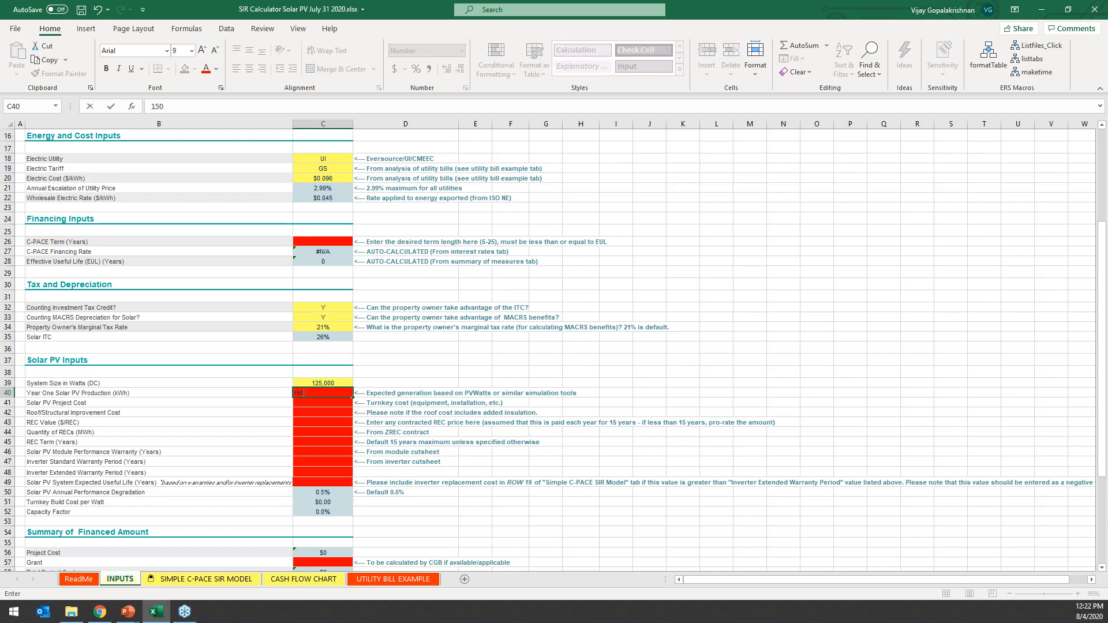
pyautogui.write('000')
pyautogui.press('Return')
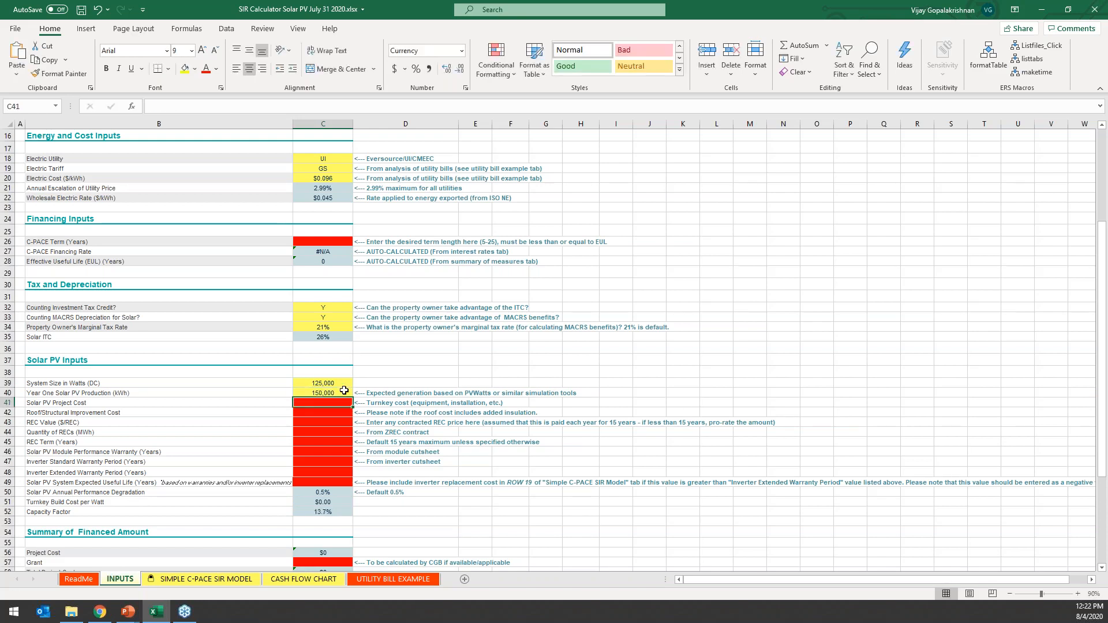
pyautogui.click(374, 393)
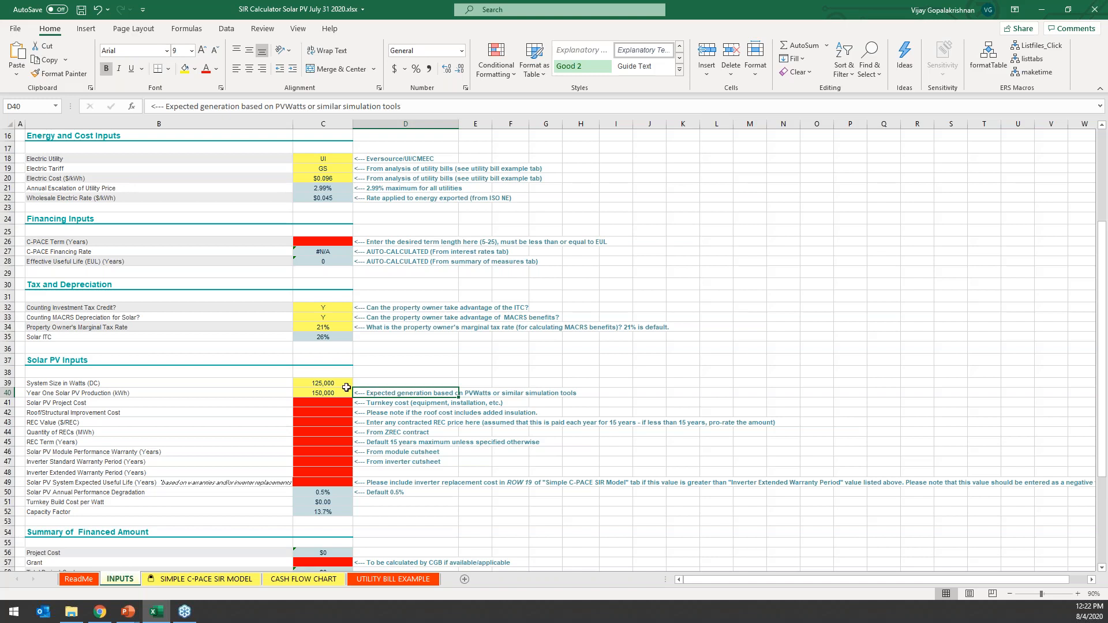
pyautogui.click(345, 390)
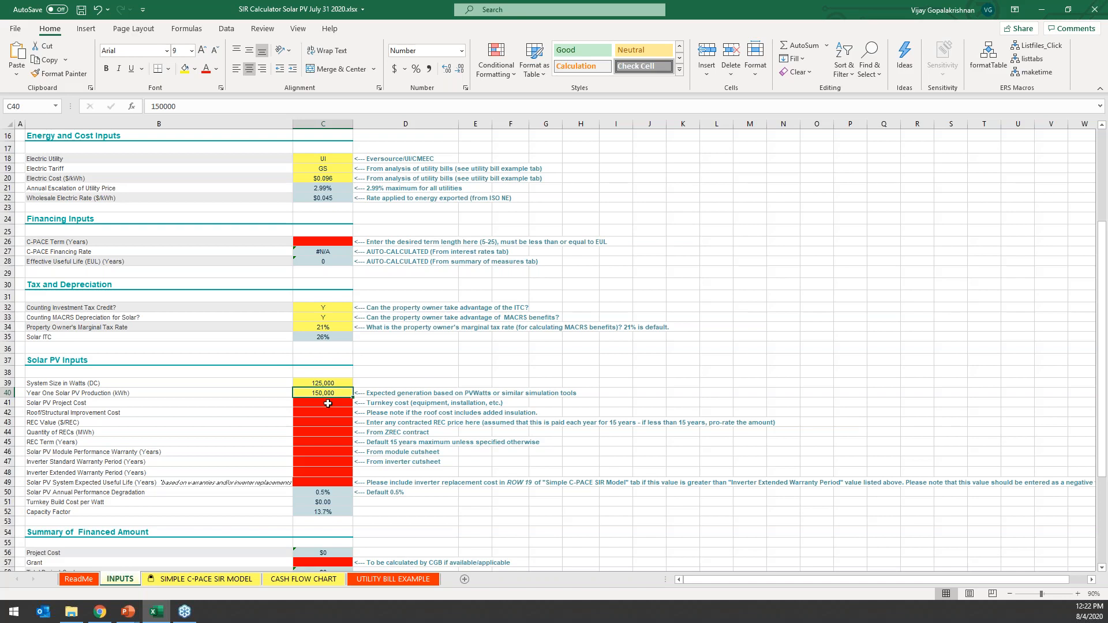
# In Solar PV Inputs, set Solar PV Project Cost to $300,000 and Roof/Structural Improvement Cost to $0.
pyautogui.click(328, 404)
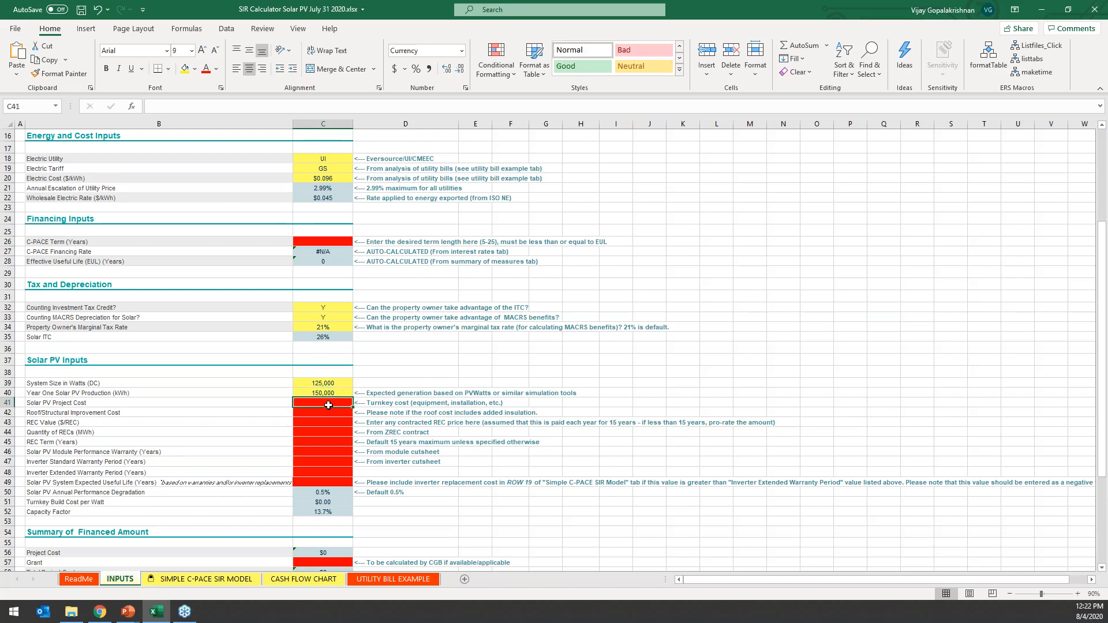
pyautogui.write('300,00')
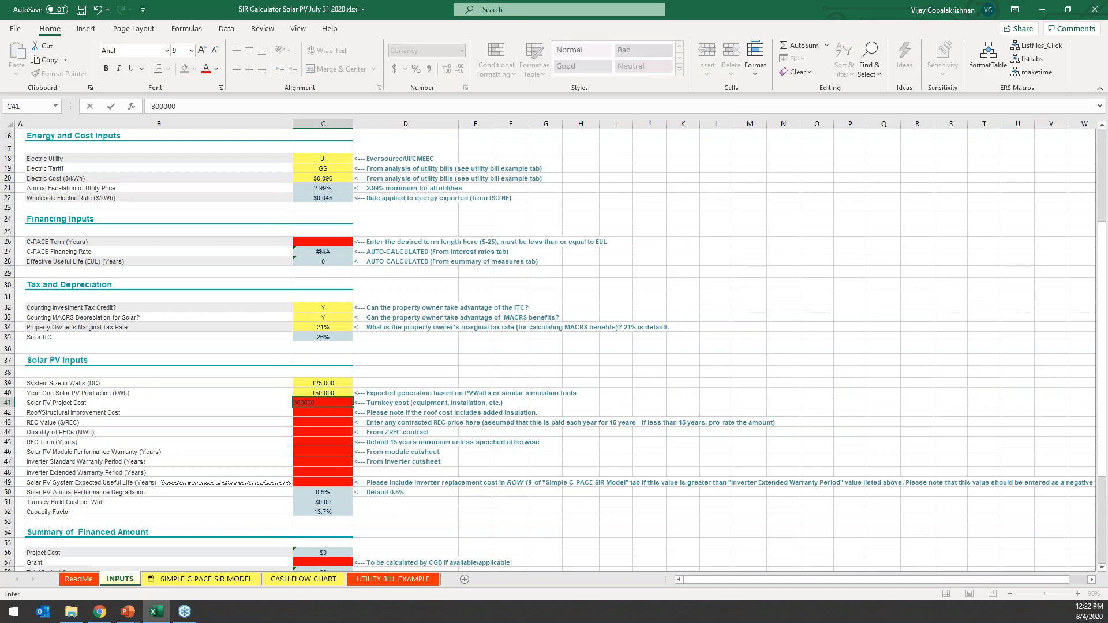
pyautogui.write('0')
pyautogui.press('Return')
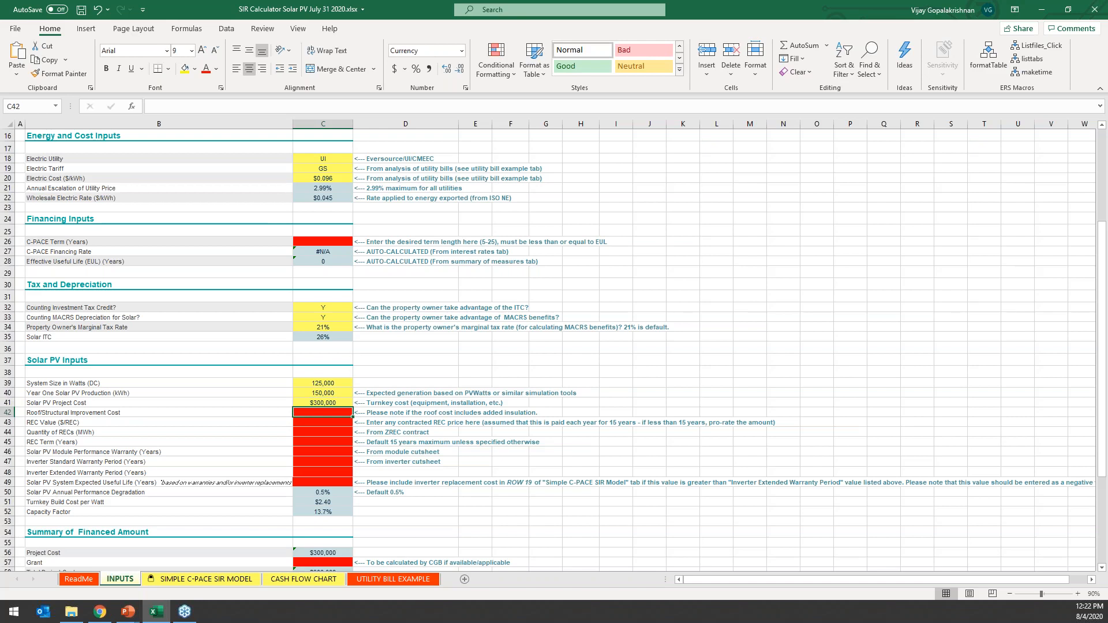
pyautogui.write('0')
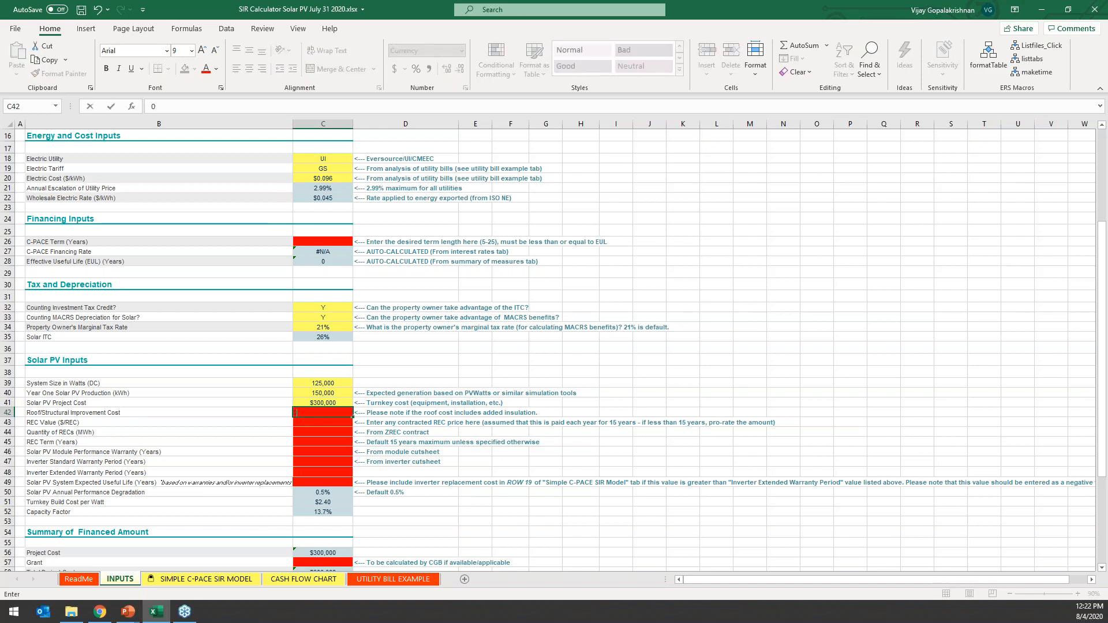
pyautogui.press('Return')
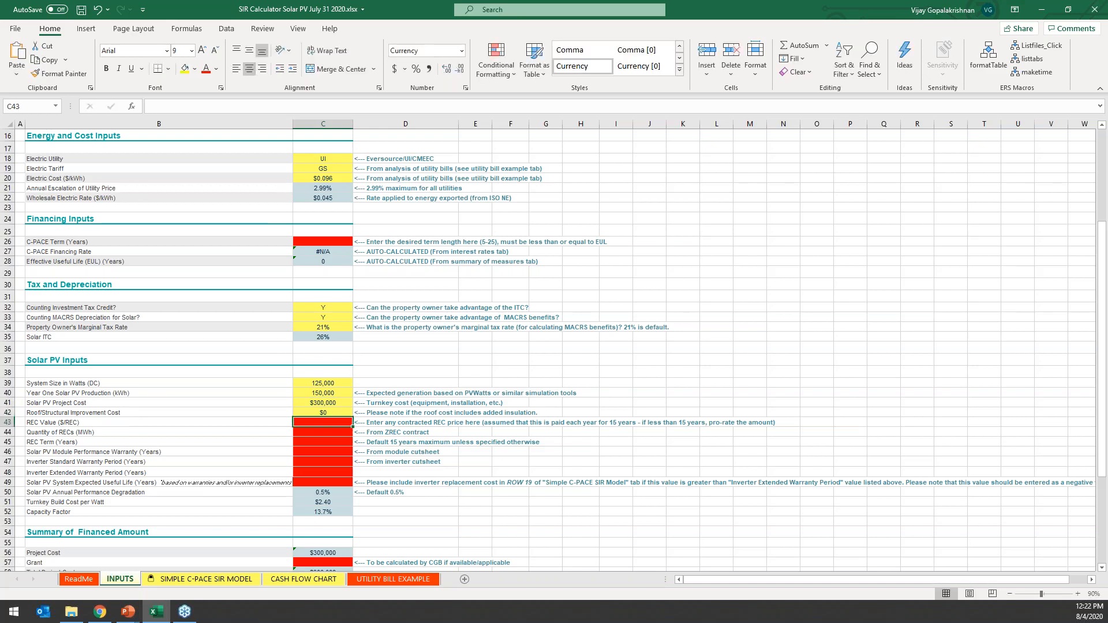
# Switch to the Example ZREC PDF in Chrome and look up the maximum annual ZREC quantity and the purchase price for the REC inputs.
pyautogui.click(32, 421)
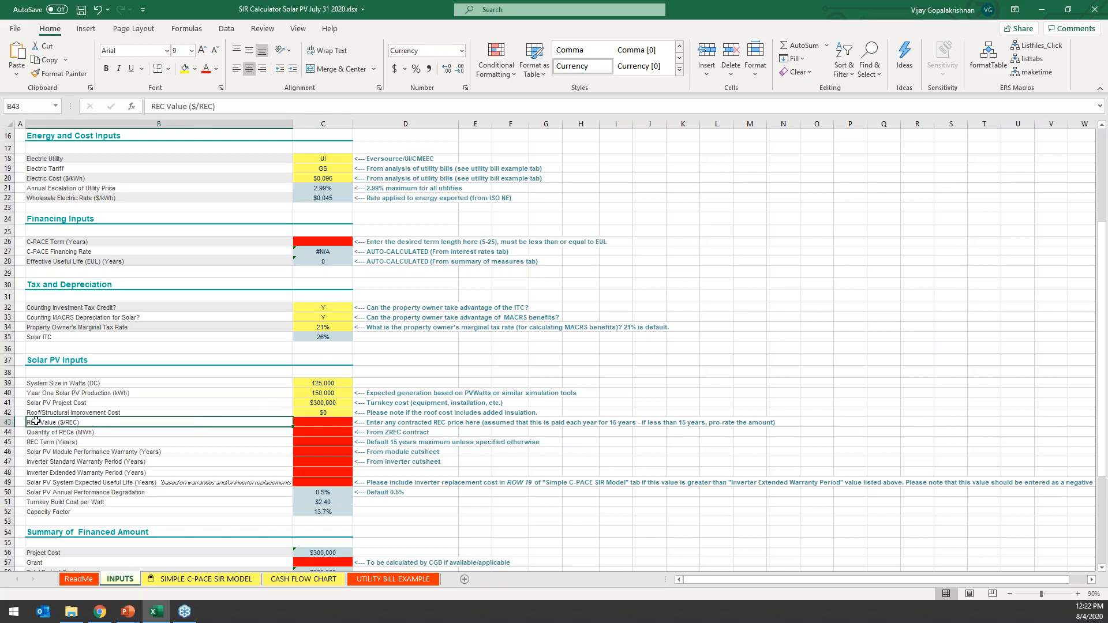
pyautogui.click(50, 432)
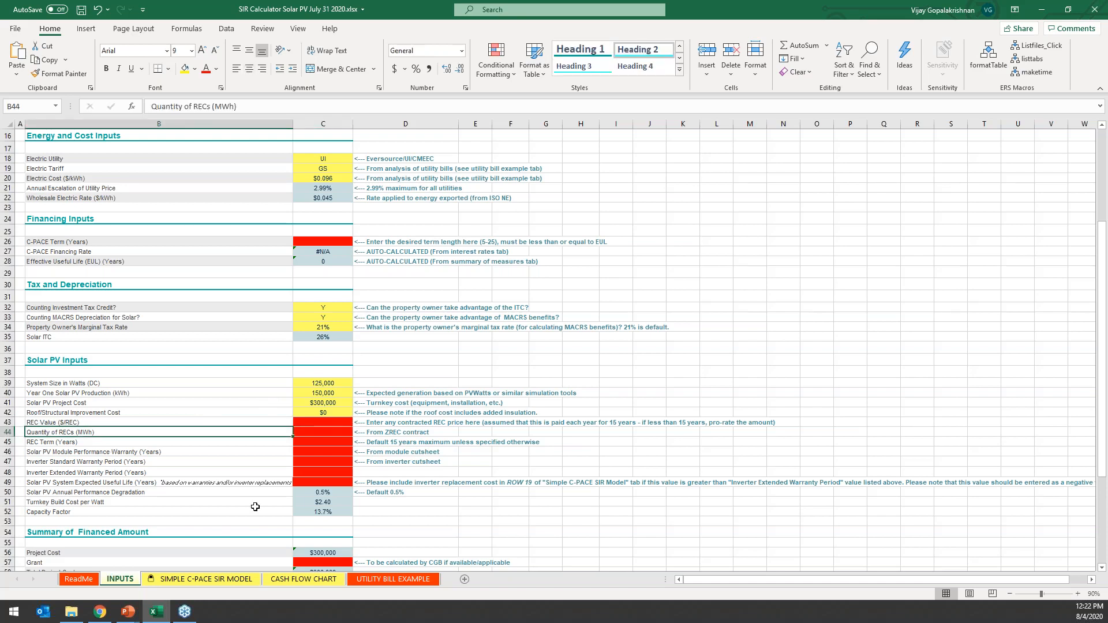
pyautogui.click(40, 422)
pyautogui.click(51, 431)
pyautogui.hotkey('alt', 'Tab')
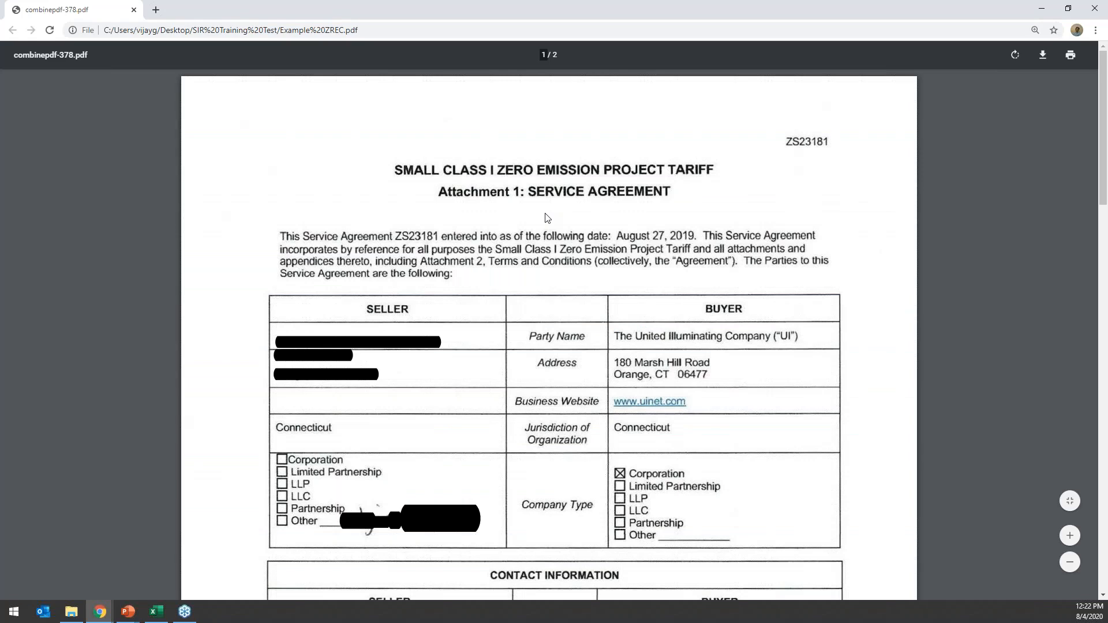
pyautogui.scroll(-15, 547, 217)
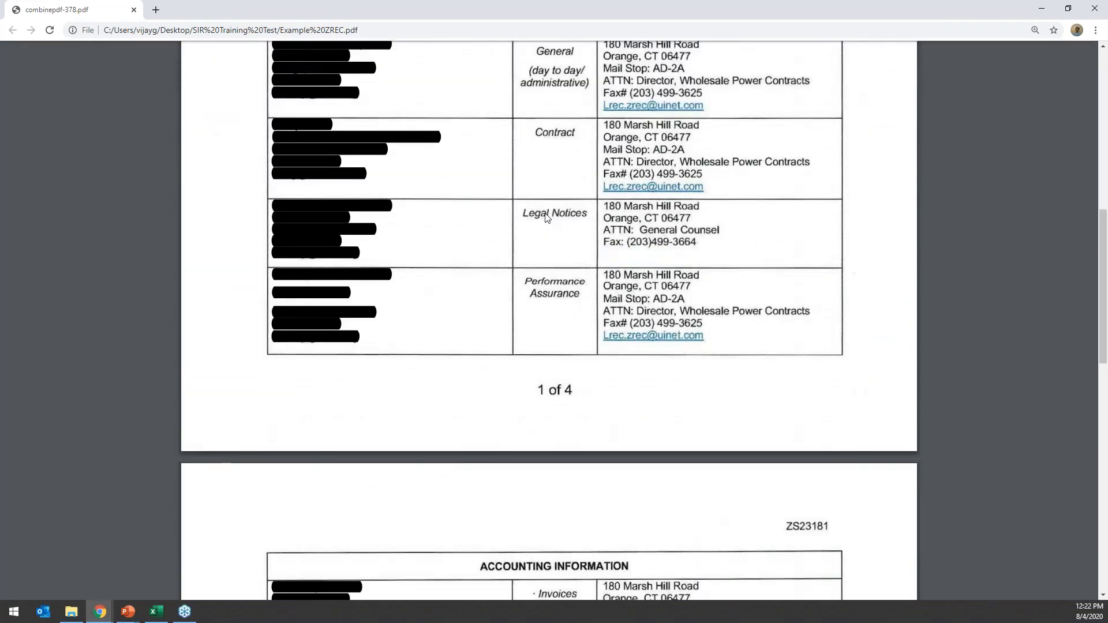
pyautogui.scroll(-7, 547, 218)
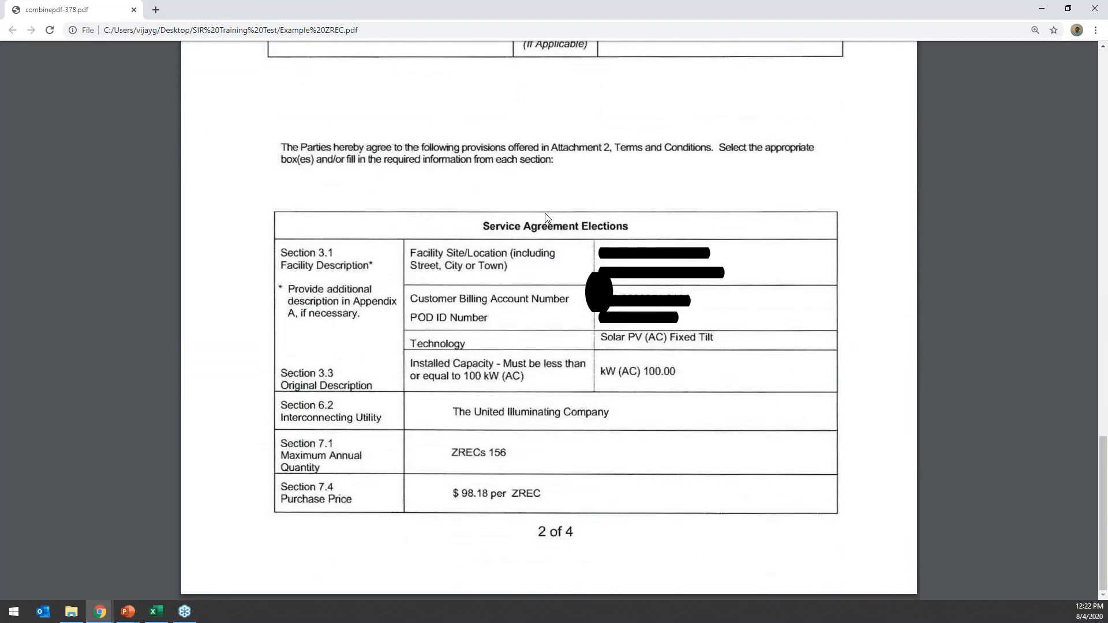
pyautogui.moveTo(284, 456); pyautogui.dragTo(371, 460)
pyautogui.click(512, 454)
pyautogui.moveTo(513, 454); pyautogui.dragTo(486, 456)
pyautogui.click(493, 455)
pyautogui.moveTo(451, 493); pyautogui.dragTo(489, 495)
pyautogui.click(489, 494)
pyautogui.moveTo(503, 451); pyautogui.dragTo(492, 451)
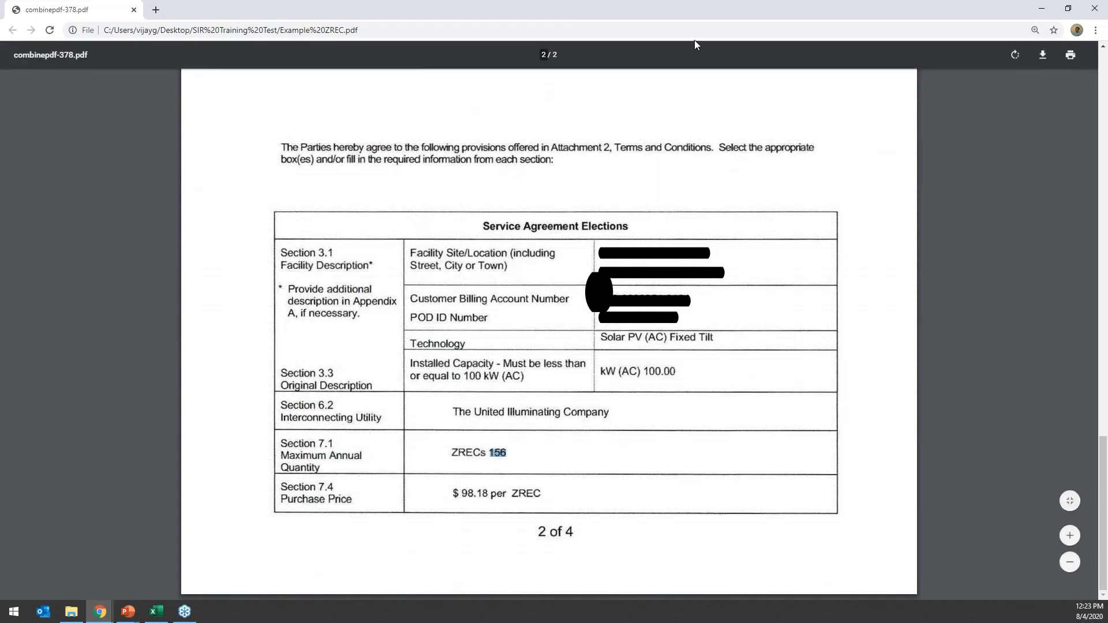
# Back in the Excel calculator, set REC Value to $98.18, Quantity of RECs to 156 MWh and REC Term to 15 years.
pyautogui.hotkey('alt', 'Tab')
pyautogui.click(341, 424)
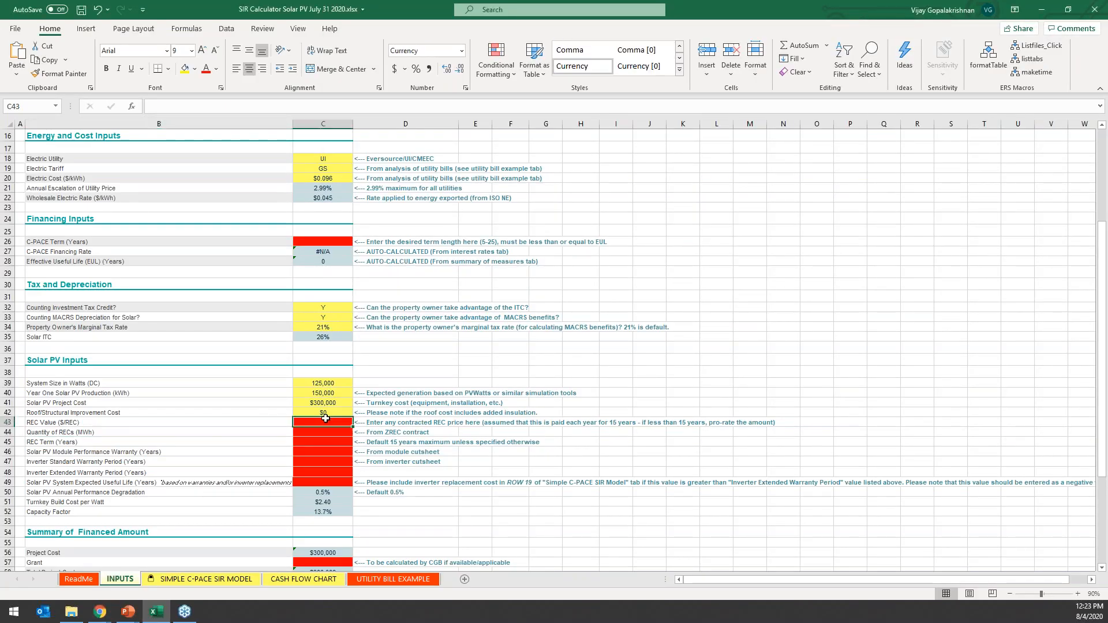
pyautogui.write('98.')
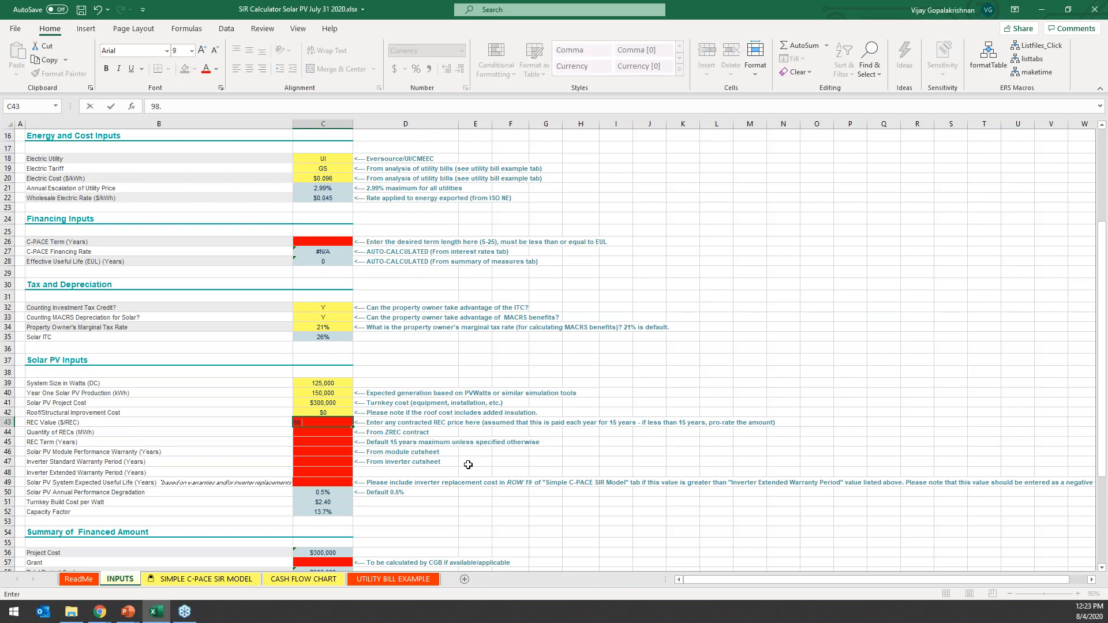
pyautogui.write('18')
pyautogui.press('Return')
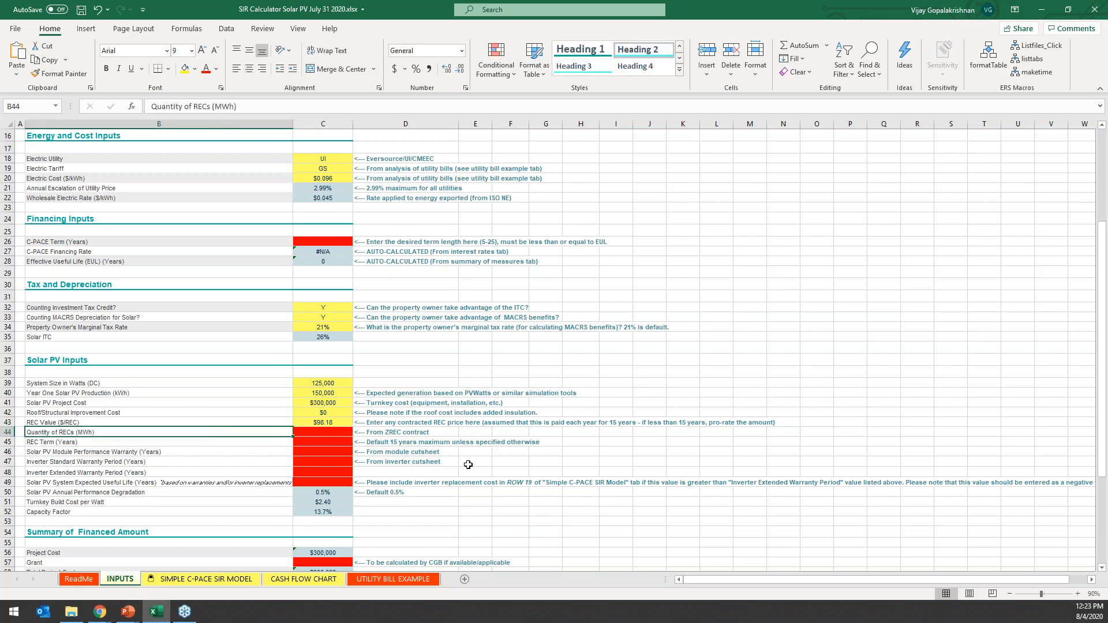
pyautogui.write('156')
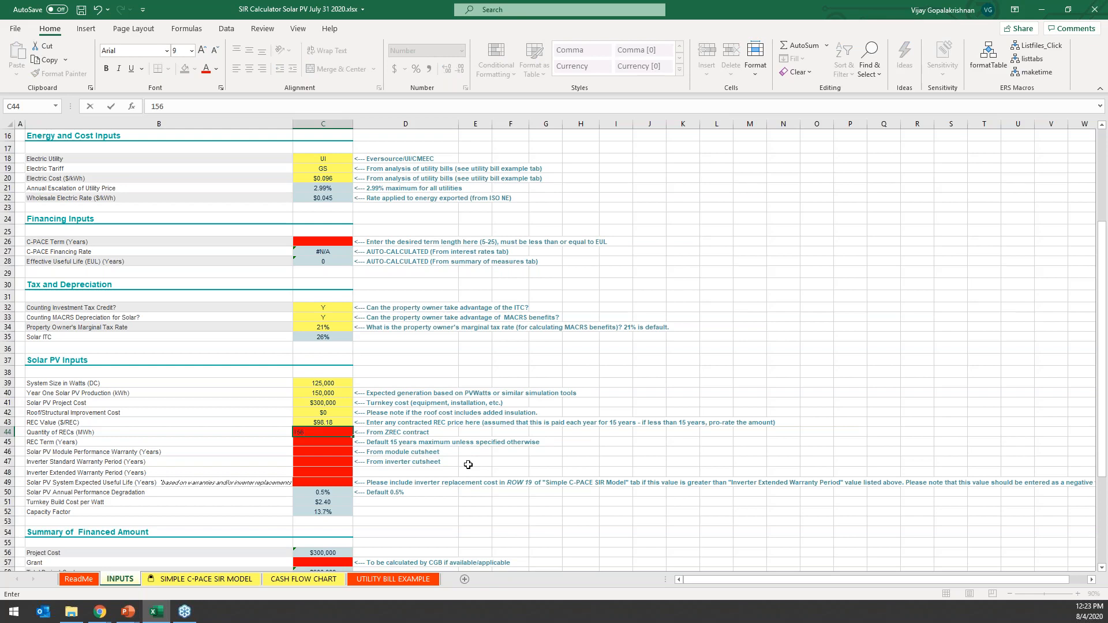
pyautogui.press('Return')
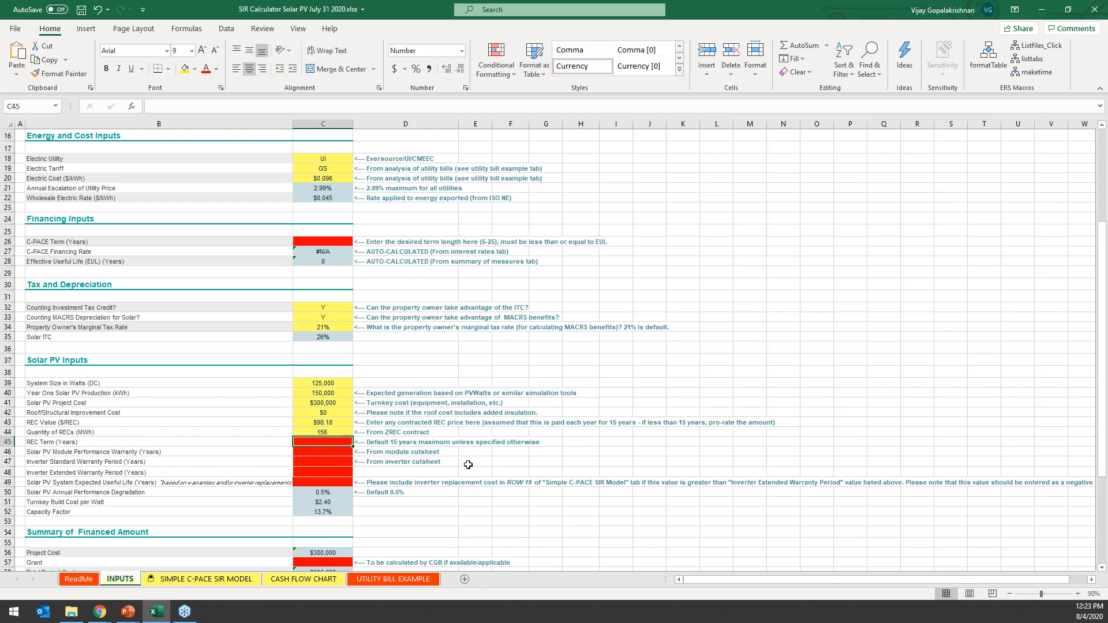
pyautogui.write('15')
pyautogui.press('Return')
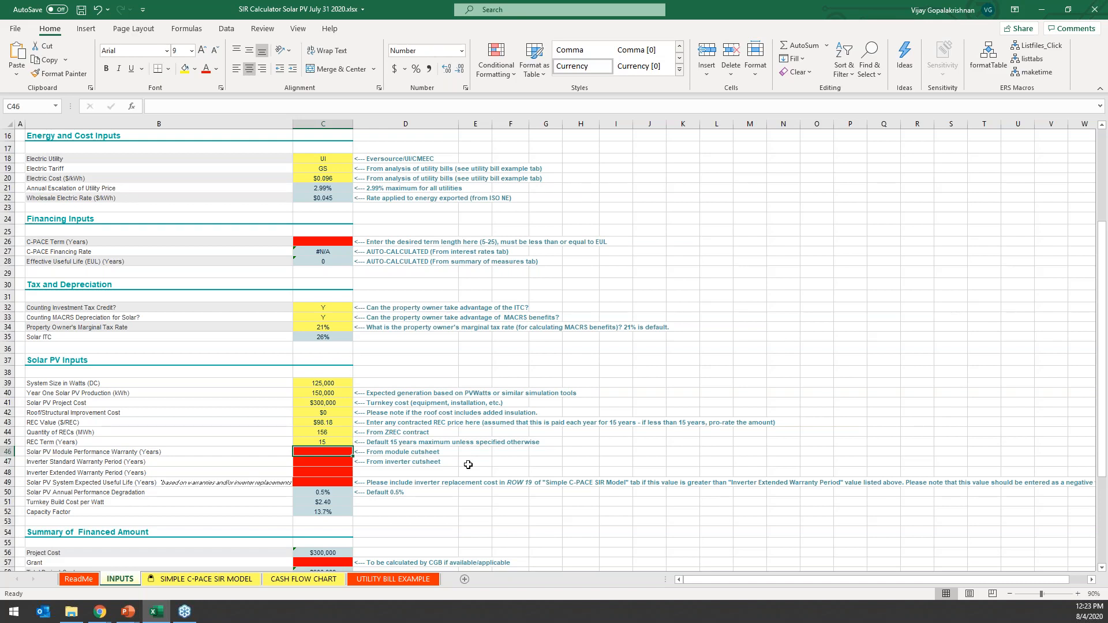
pyautogui.press('Up')
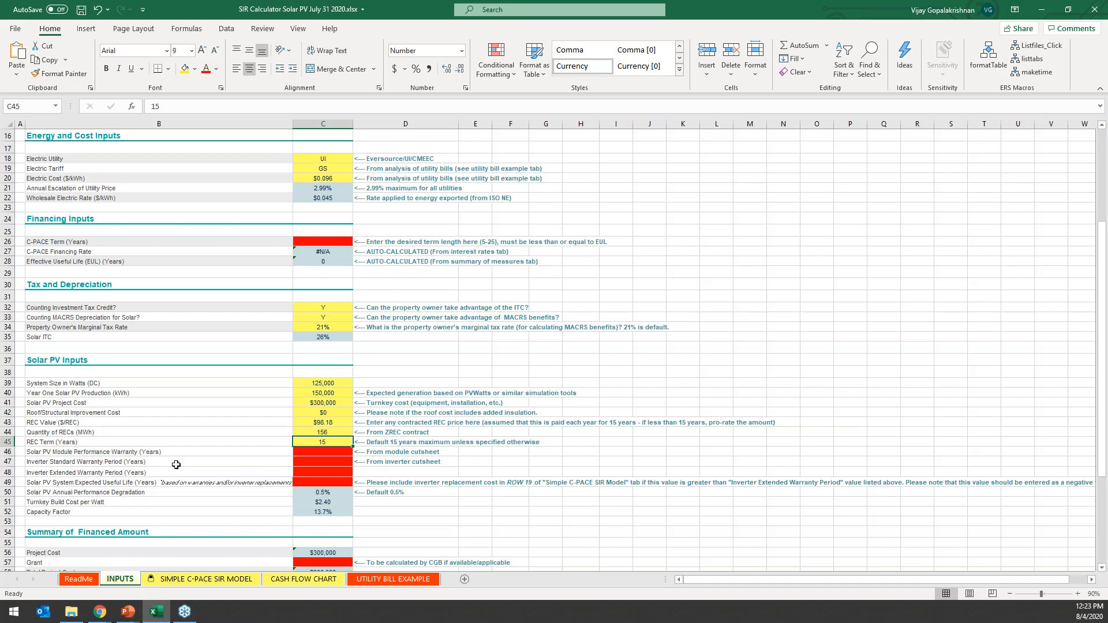
# Switch to the PV Module Cutsheet Sample PDF in Chrome and look up the module's linear performance warranty period.
pyautogui.click(53, 456)
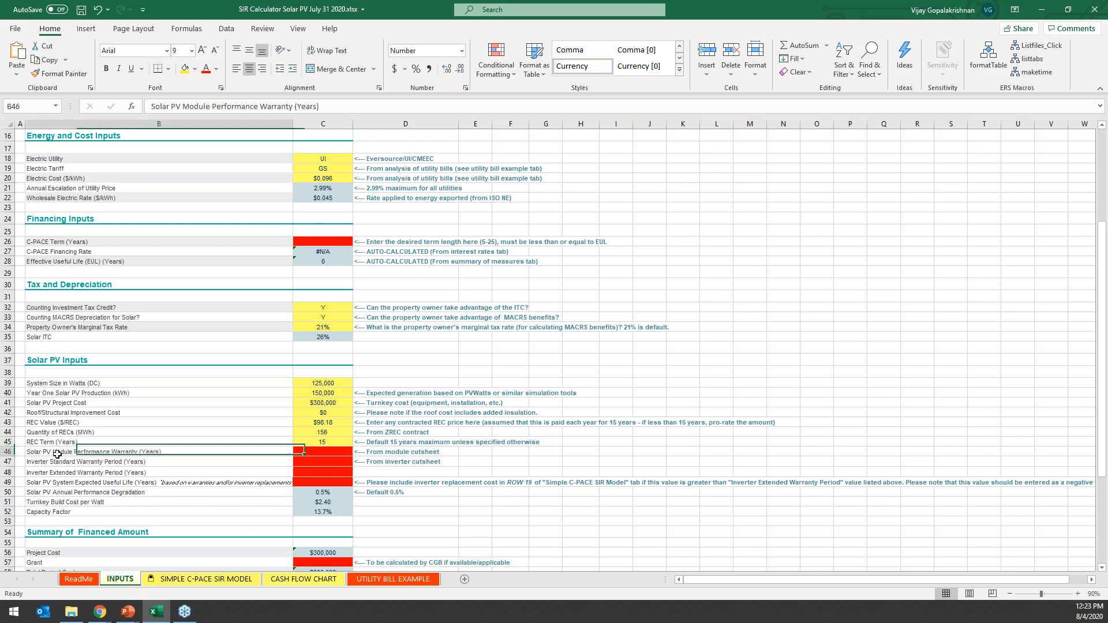
pyautogui.click(336, 452)
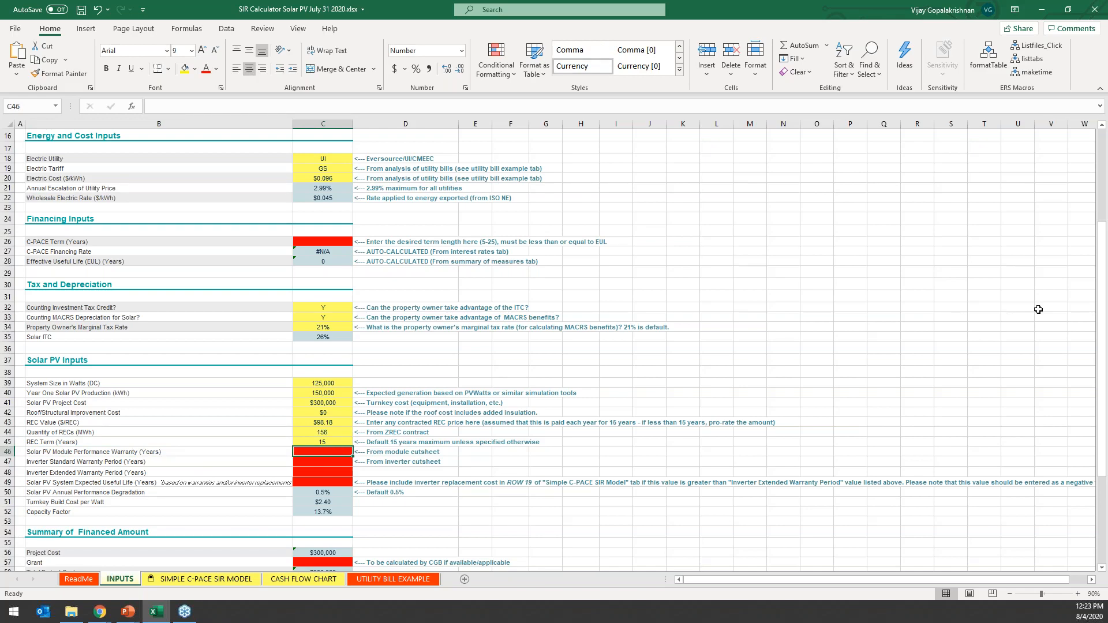
pyautogui.moveTo(1107, 370); pyautogui.dragTo(262, 3)
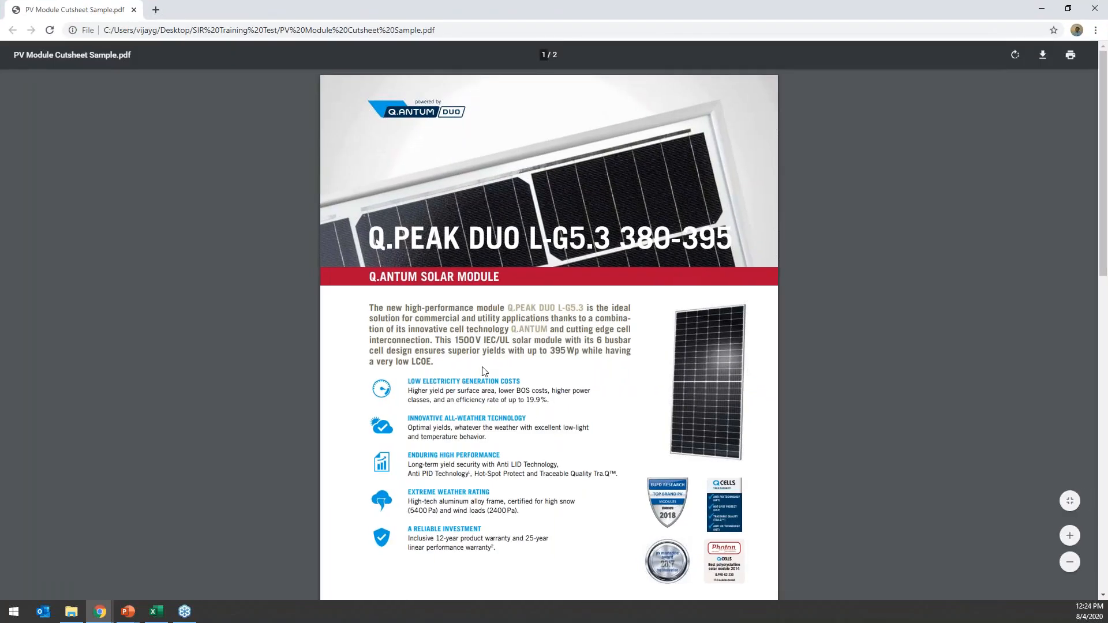
pyautogui.scroll(-3, 647, 427)
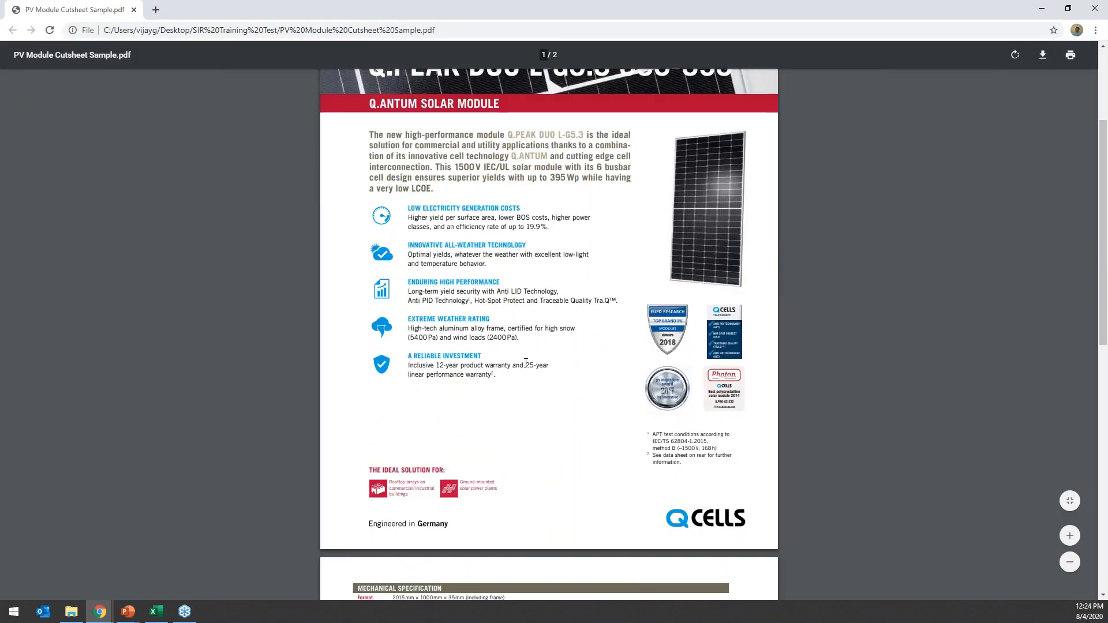
pyautogui.moveTo(525, 361); pyautogui.dragTo(499, 379)
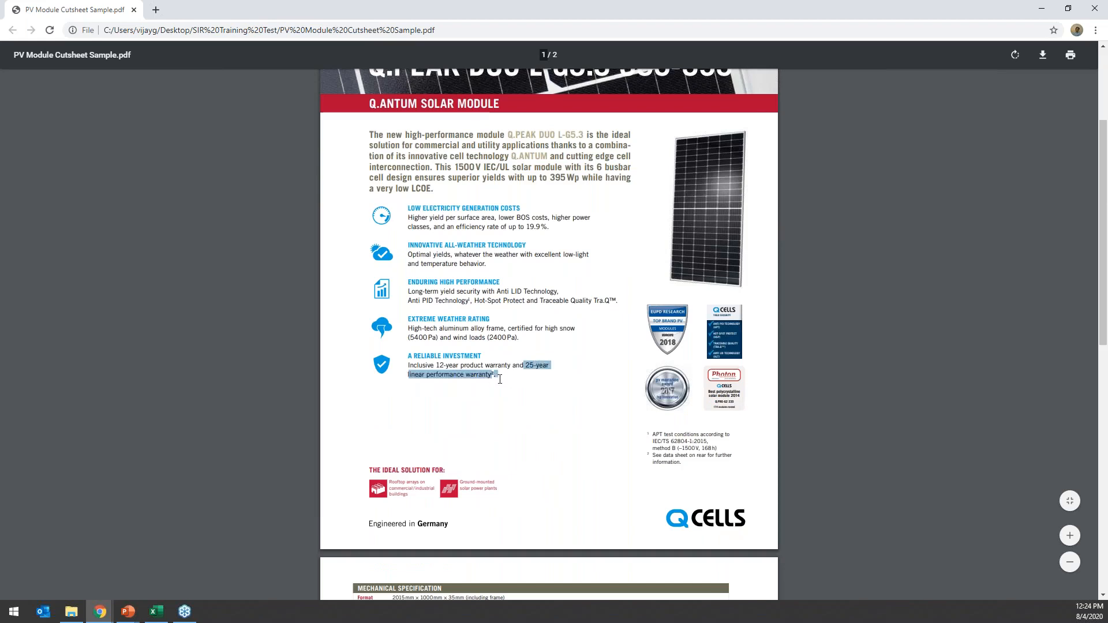
pyautogui.click(489, 381)
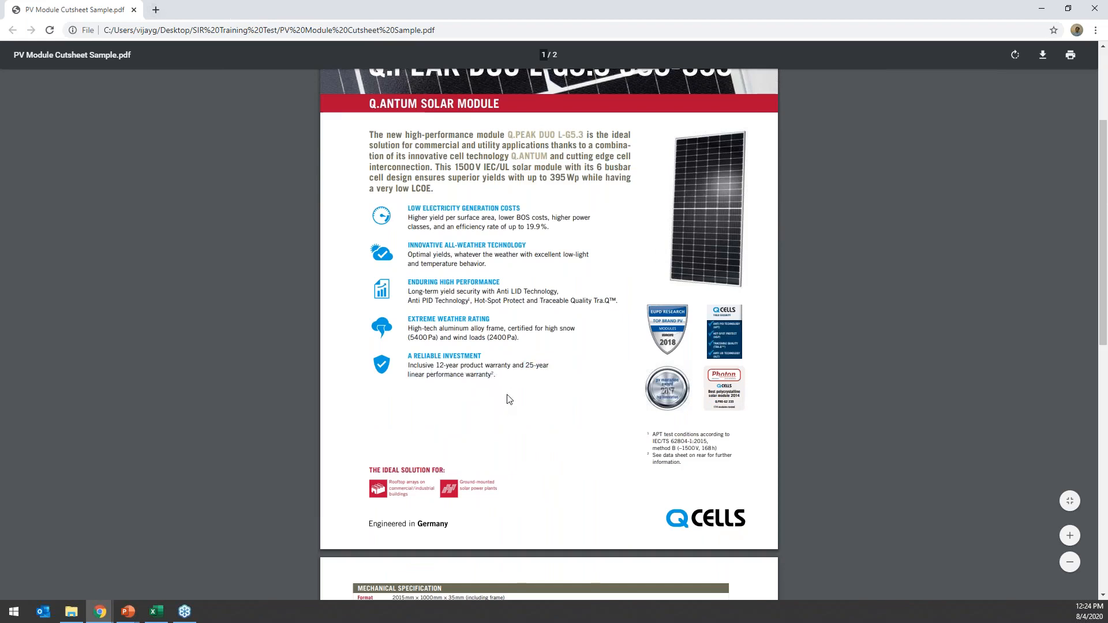
pyautogui.scroll(3, 506, 398)
pyautogui.scroll(-2, 468, 517)
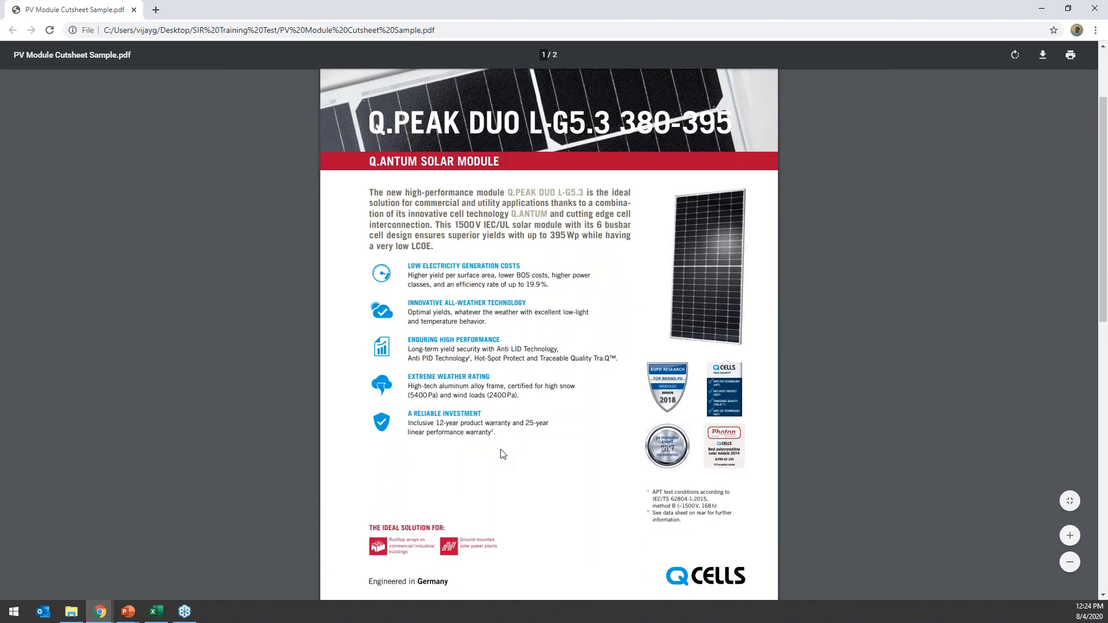
pyautogui.moveTo(525, 425); pyautogui.dragTo(541, 425)
# Back in the Excel calculator, set Solar PV Module Performance Warranty to 25 years.
pyautogui.moveTo(433, 7); pyautogui.dragTo(1107, 33)
pyautogui.click(324, 451)
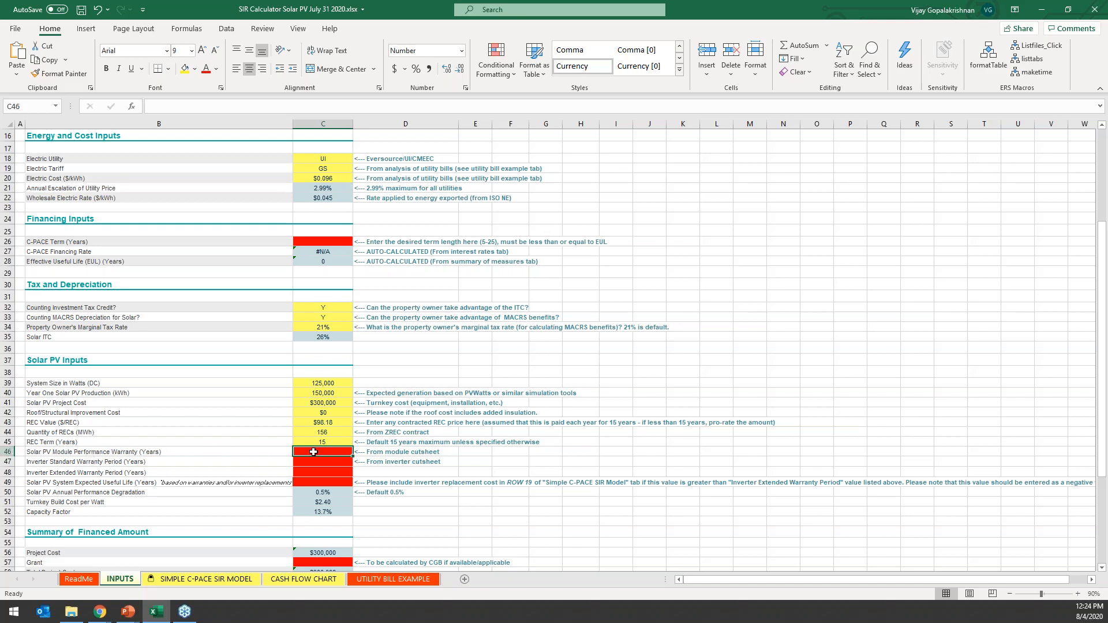
pyautogui.write('25')
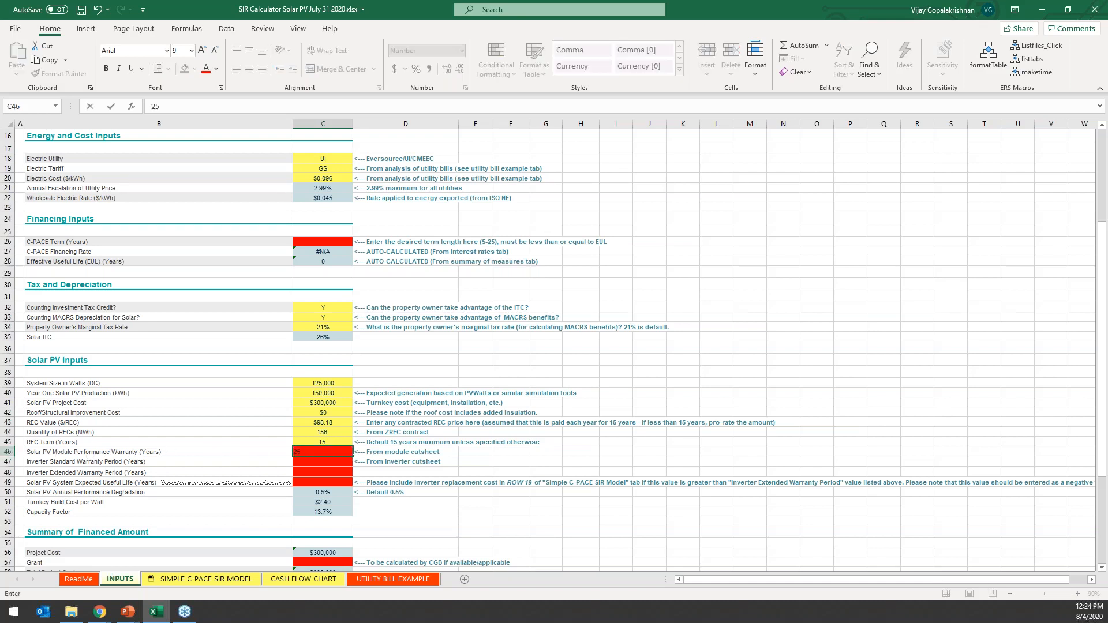
pyautogui.press('Return')
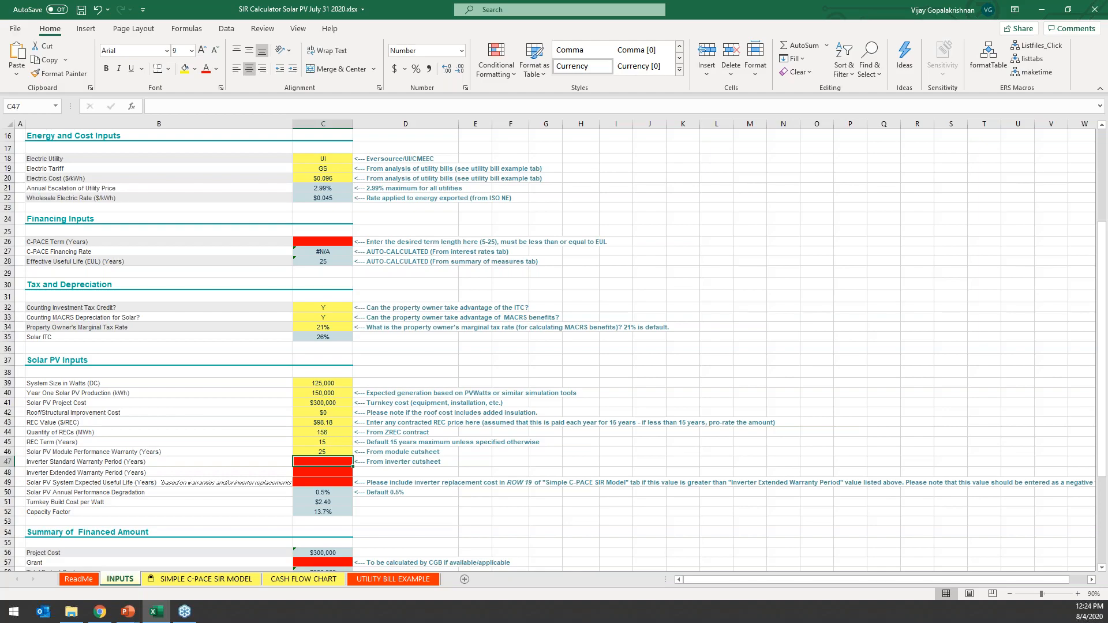
# Look up the inverter warranty in the Sample inverter warranty PDF in Chrome and set the Inverter Standard Warranty Period to 12 years in Excel.
pyautogui.moveTo(1107, 138); pyautogui.dragTo(522, 1)
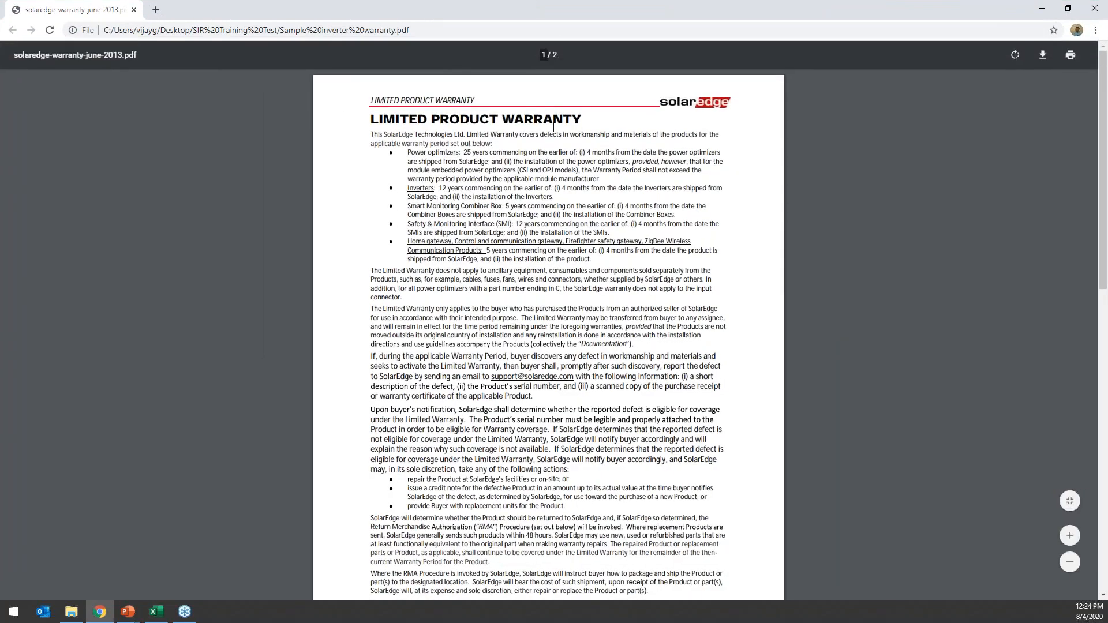
pyautogui.scroll(5, 461, 171)
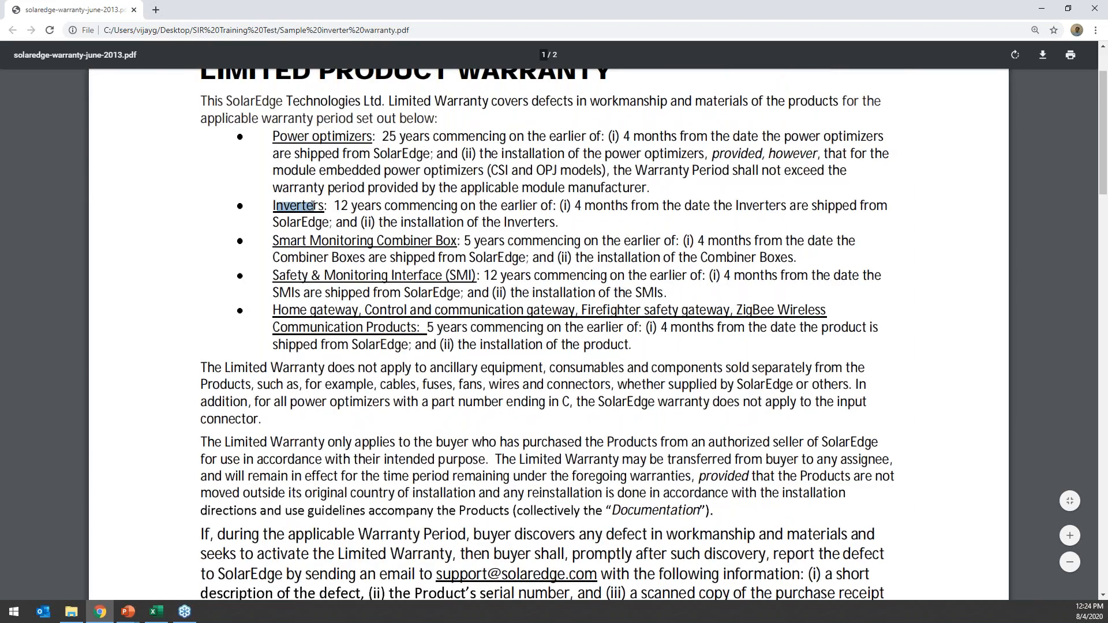
pyautogui.moveTo(334, 206); pyautogui.dragTo(545, 204)
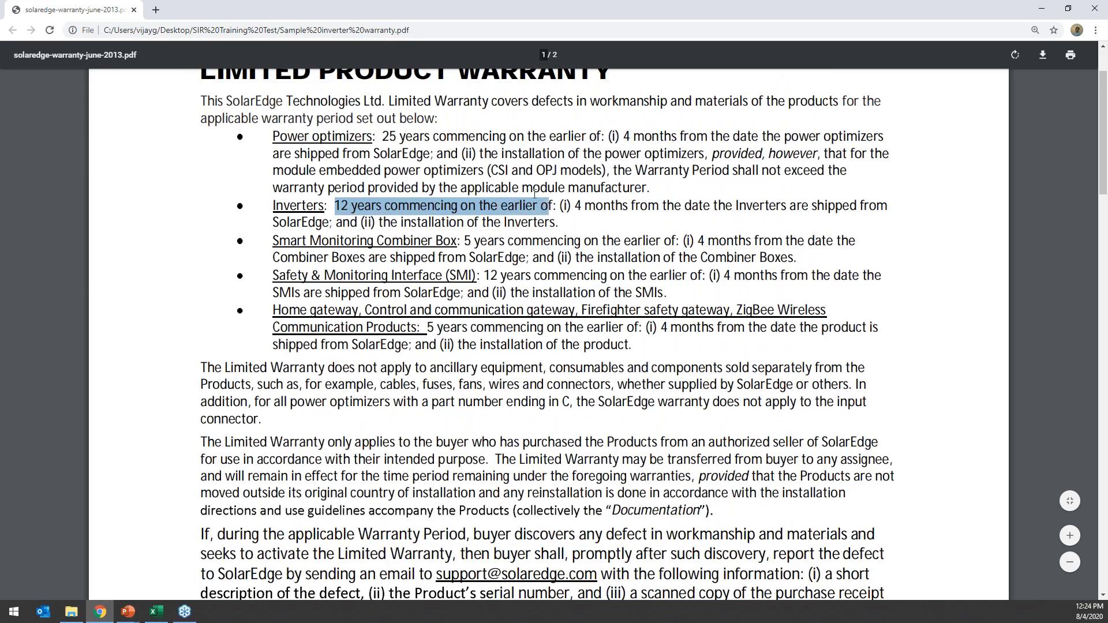
pyautogui.hotkey('alt', 'Tab')
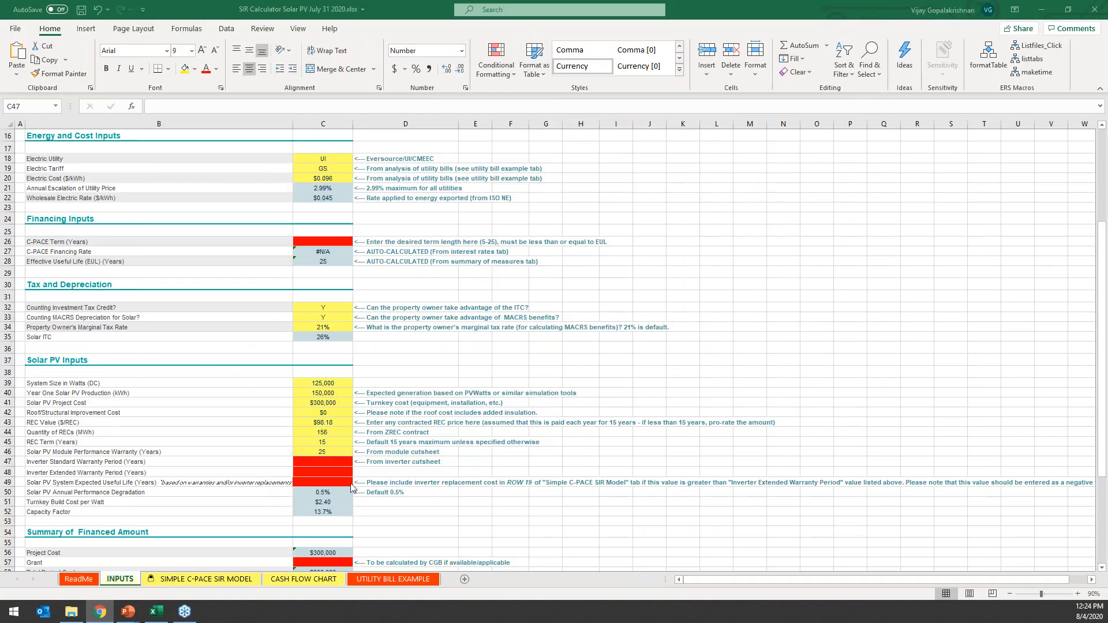
pyautogui.click(335, 462)
pyautogui.write('12')
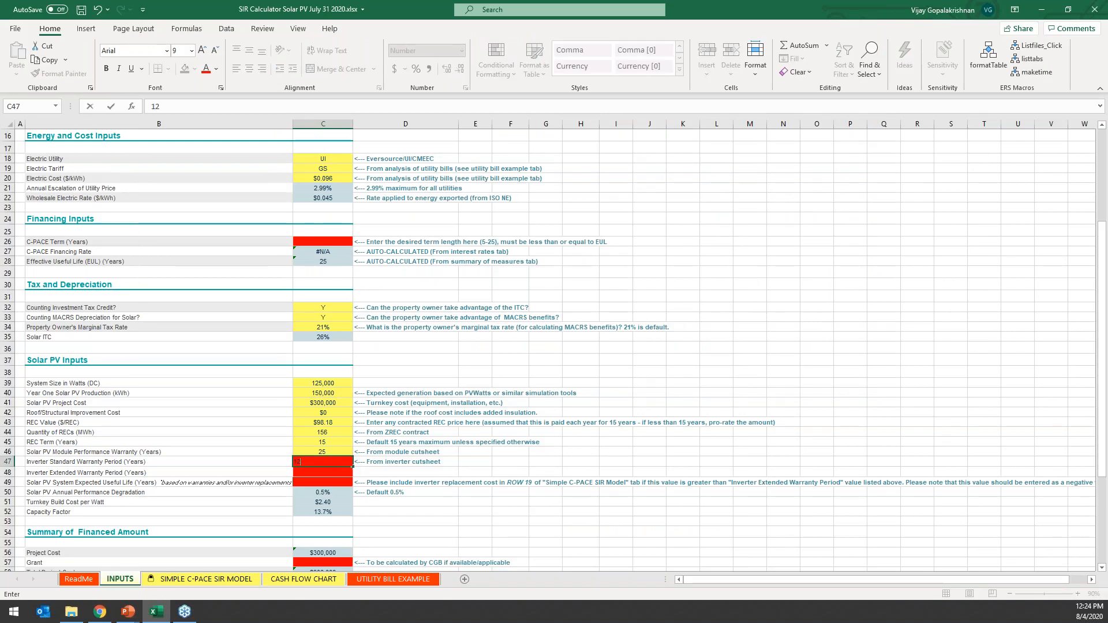
pyautogui.press('Return')
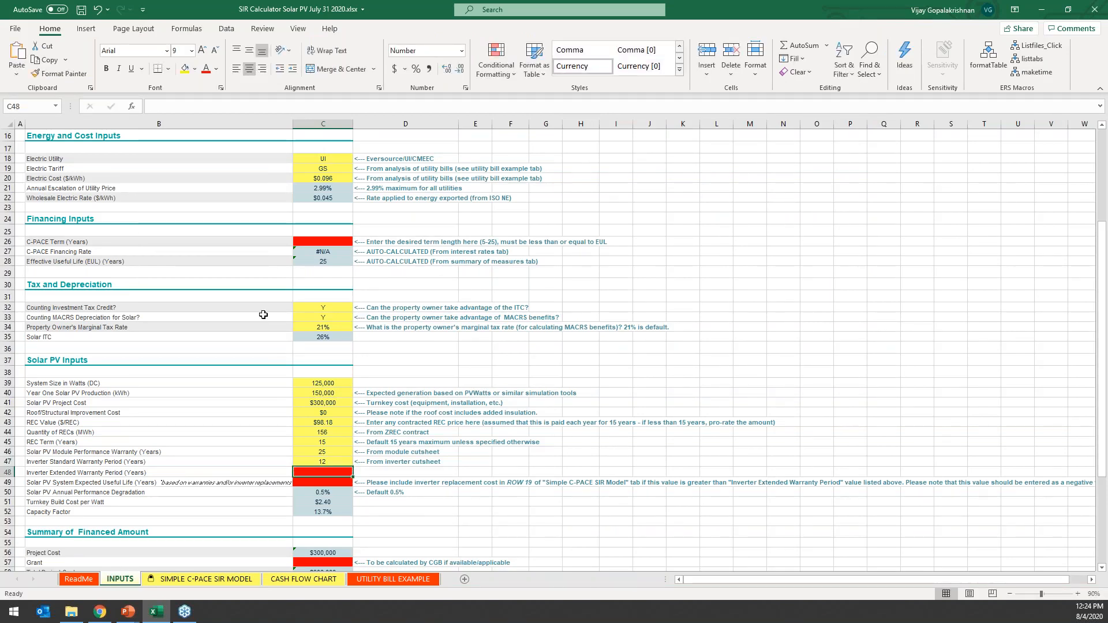
pyautogui.click(78, 471)
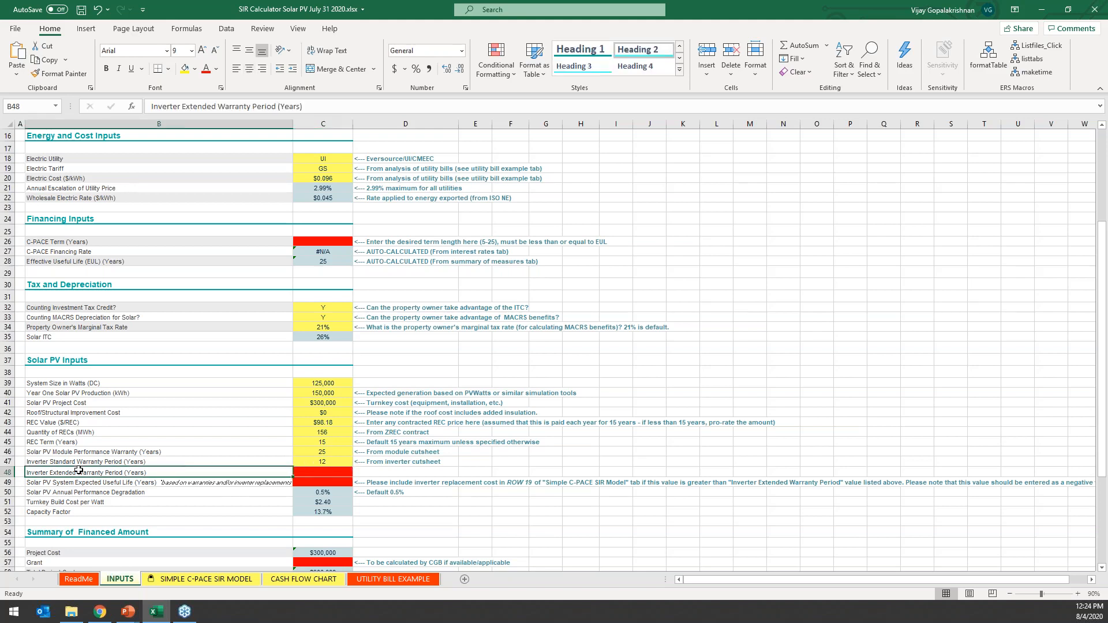
# Set the Inverter Extended Warranty Period to 20 years on the INPUTS sheet.
pyautogui.click(312, 469)
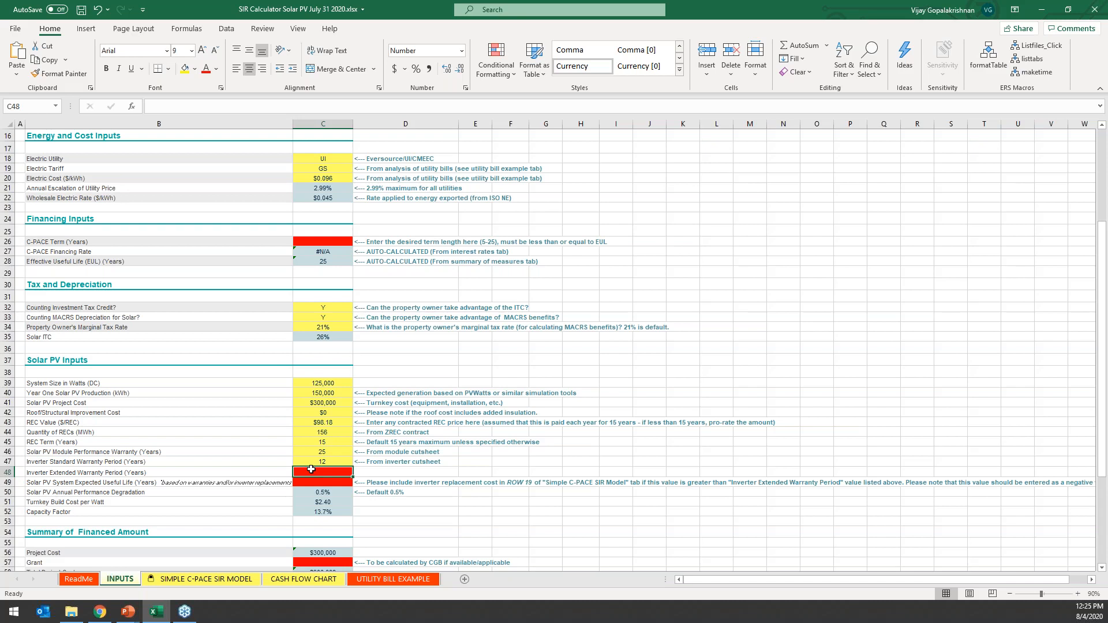
pyautogui.write('20')
pyautogui.press('Return')
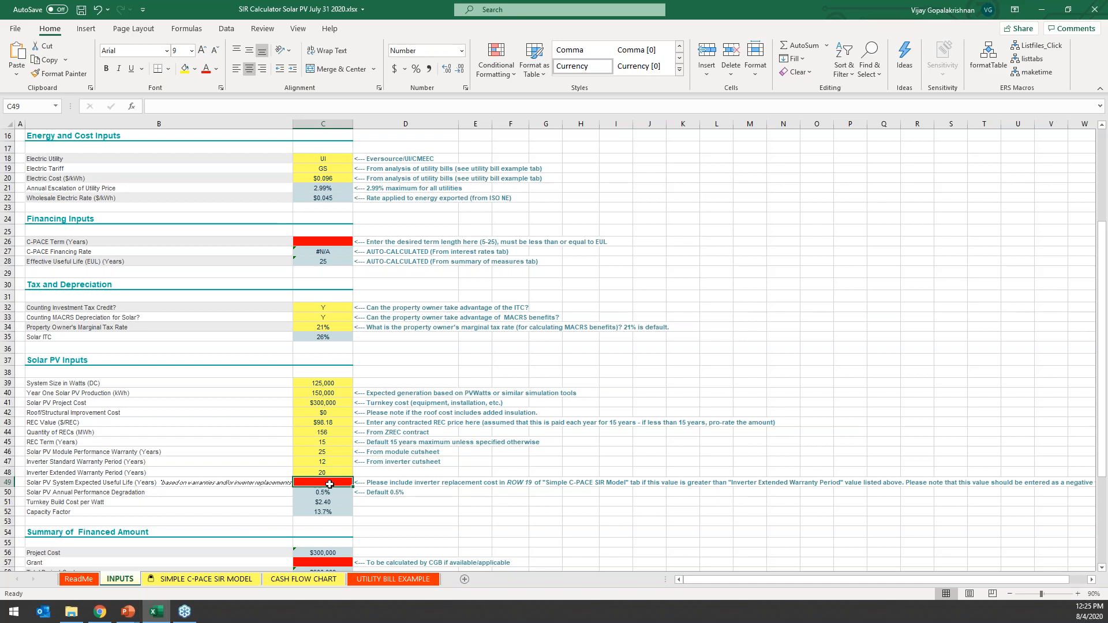
# Check the module performance warranty and set the Solar PV System Expected Useful Life to 25 years.
pyautogui.click(335, 453)
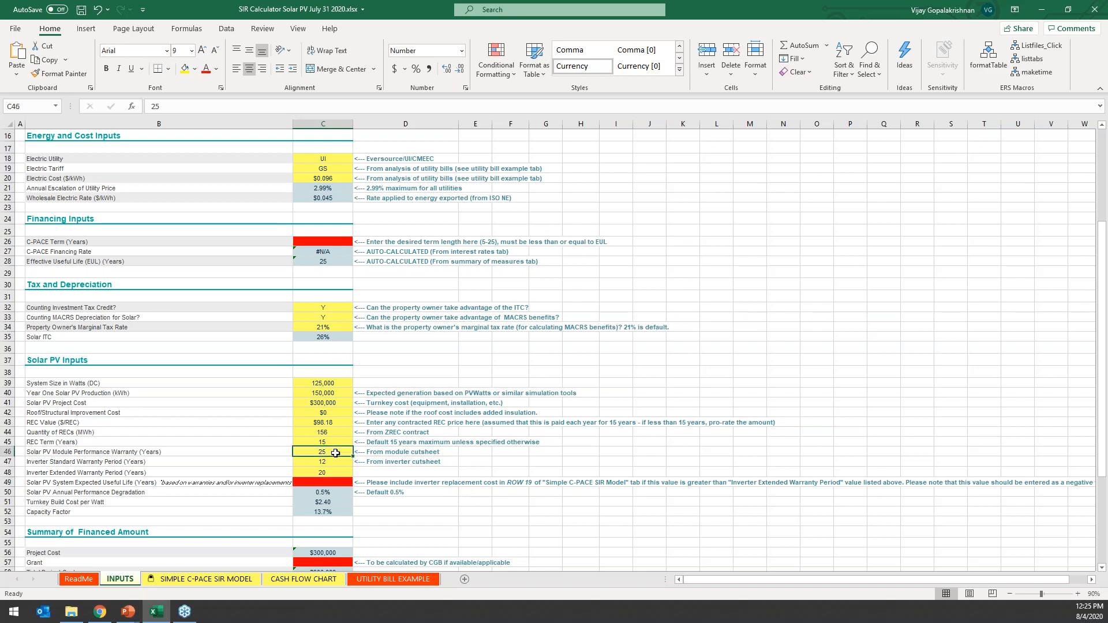
pyautogui.click(330, 482)
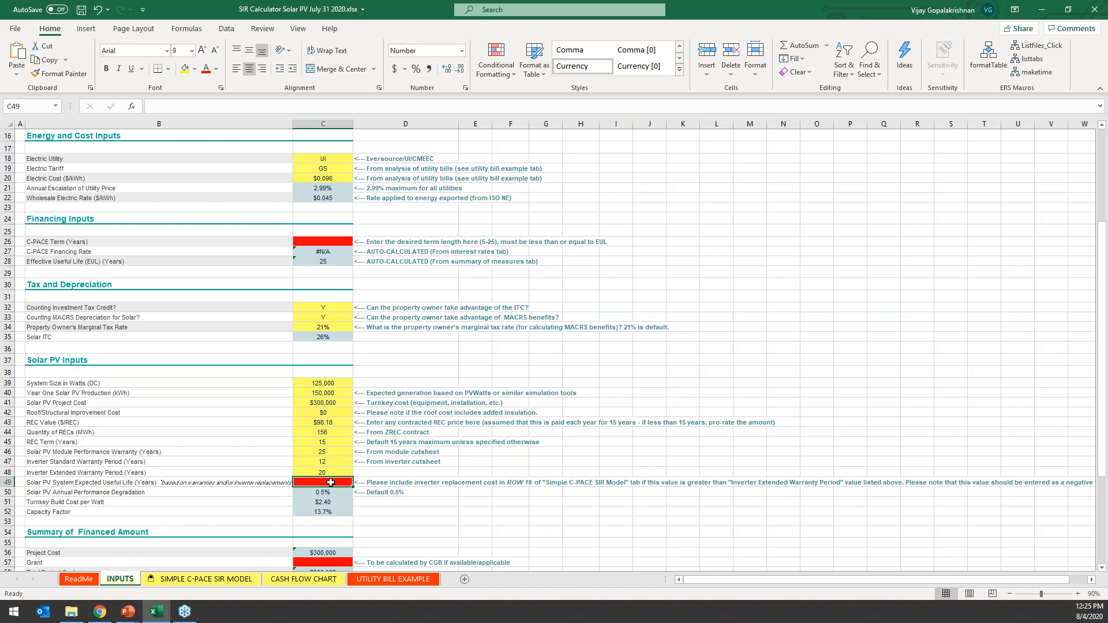
pyautogui.write('25')
pyautogui.press('Return')
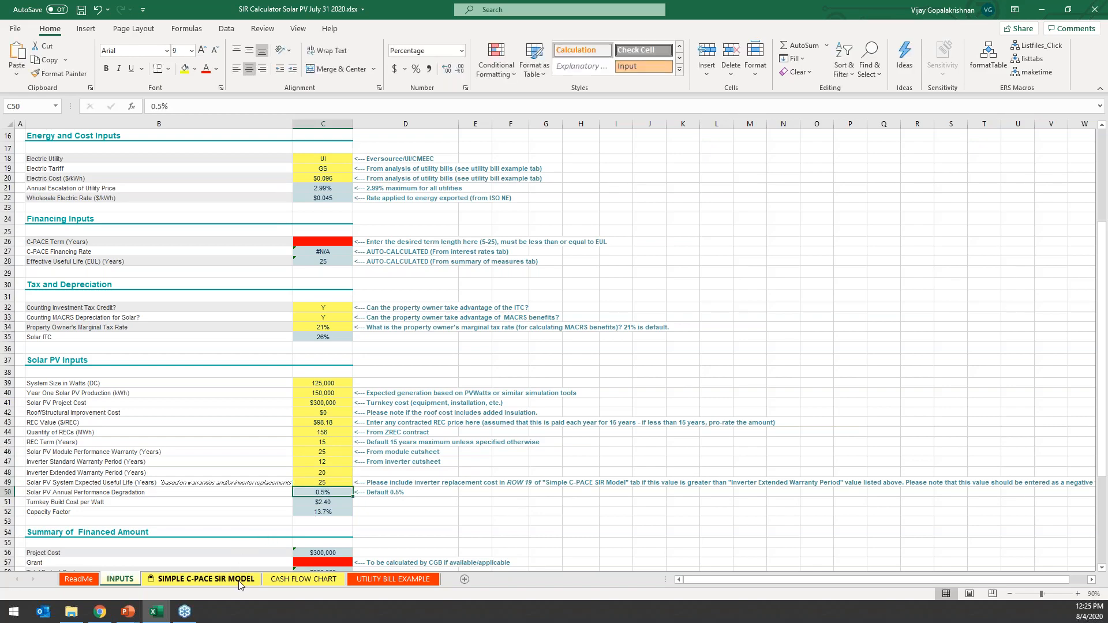
# On the SIMPLE C-PACE SIR MODEL sheet, enter an Inverter Replacement Cost of -10000 for year 21.
pyautogui.click(206, 578)
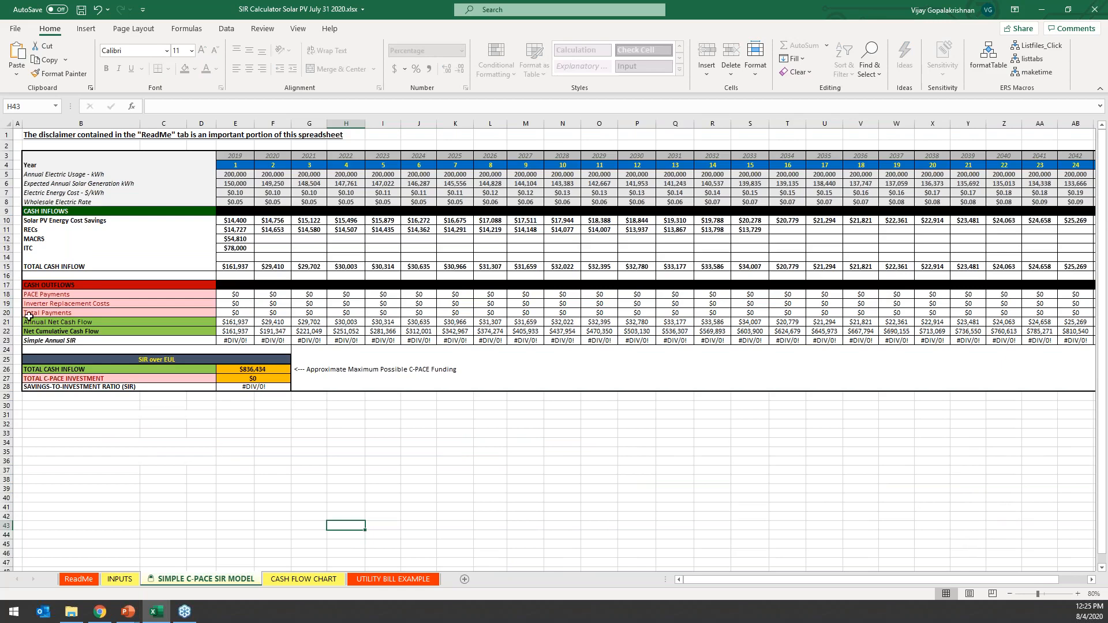
pyautogui.click(9, 300)
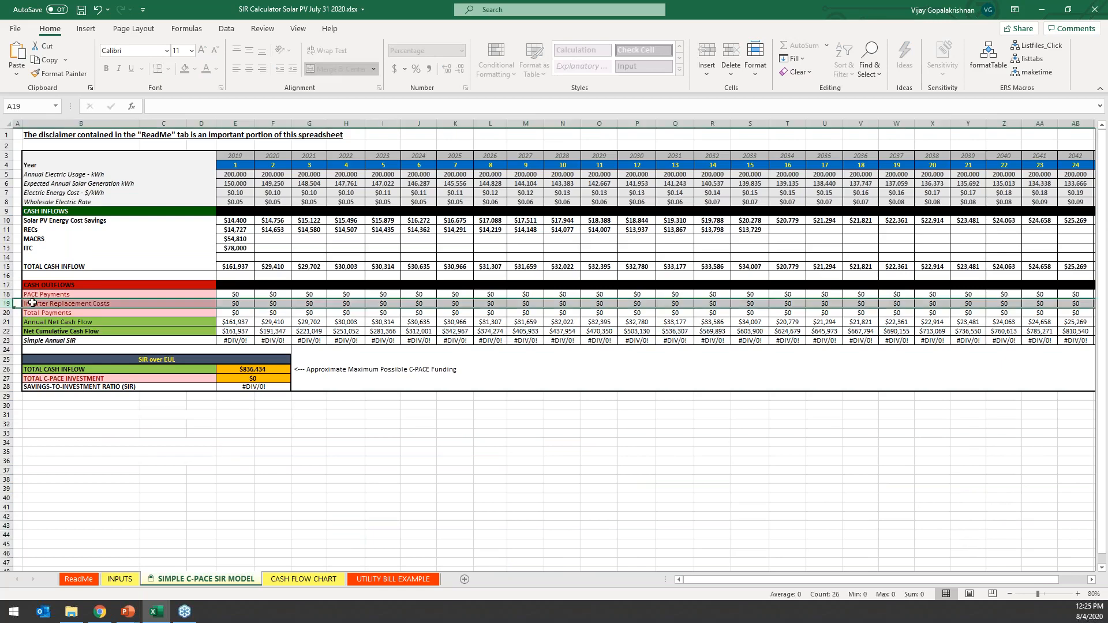
pyautogui.click(33, 301)
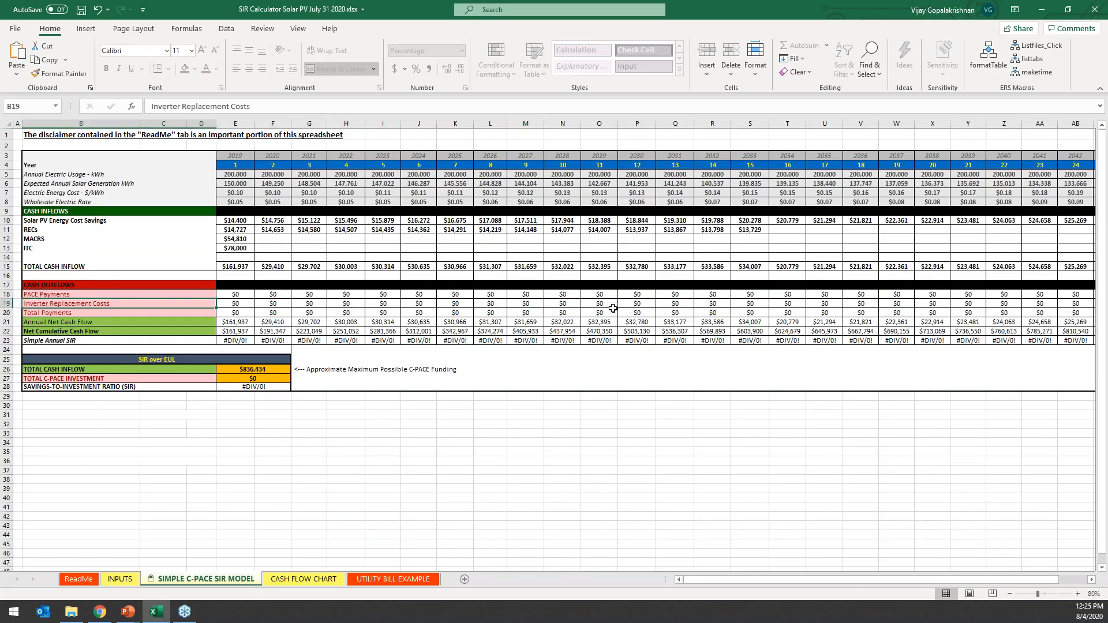
pyautogui.click(970, 303)
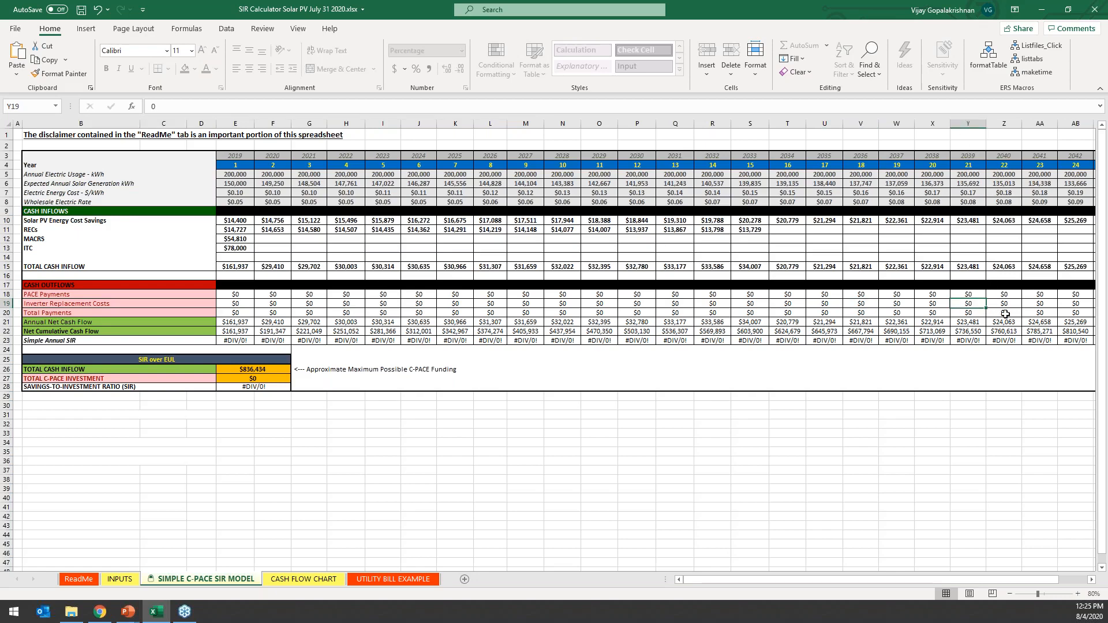
pyautogui.write('-10000')
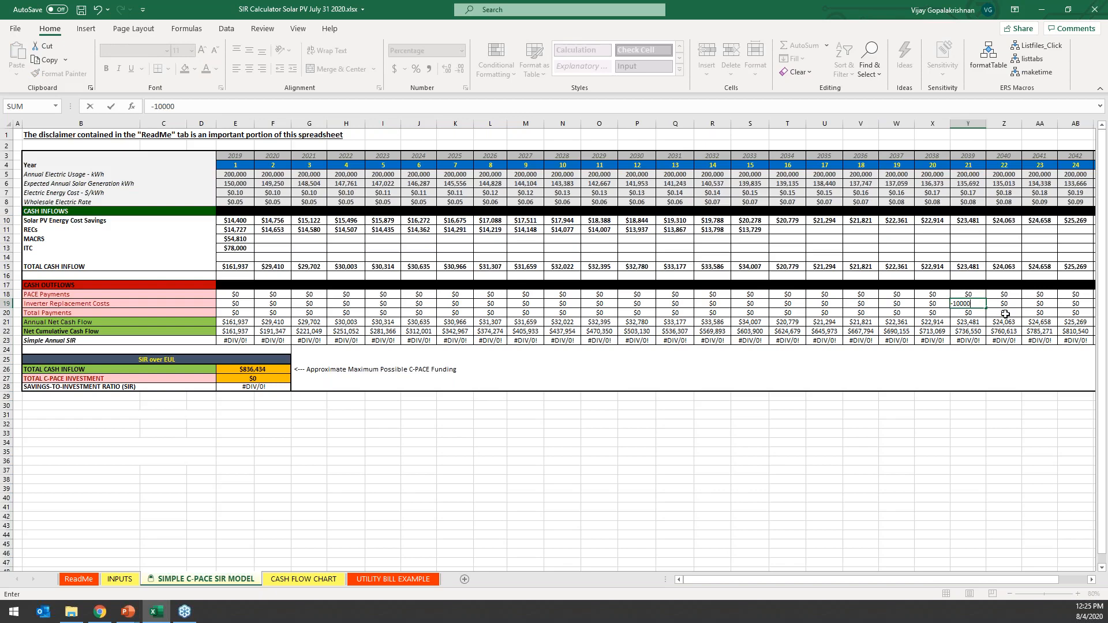
pyautogui.press('Return')
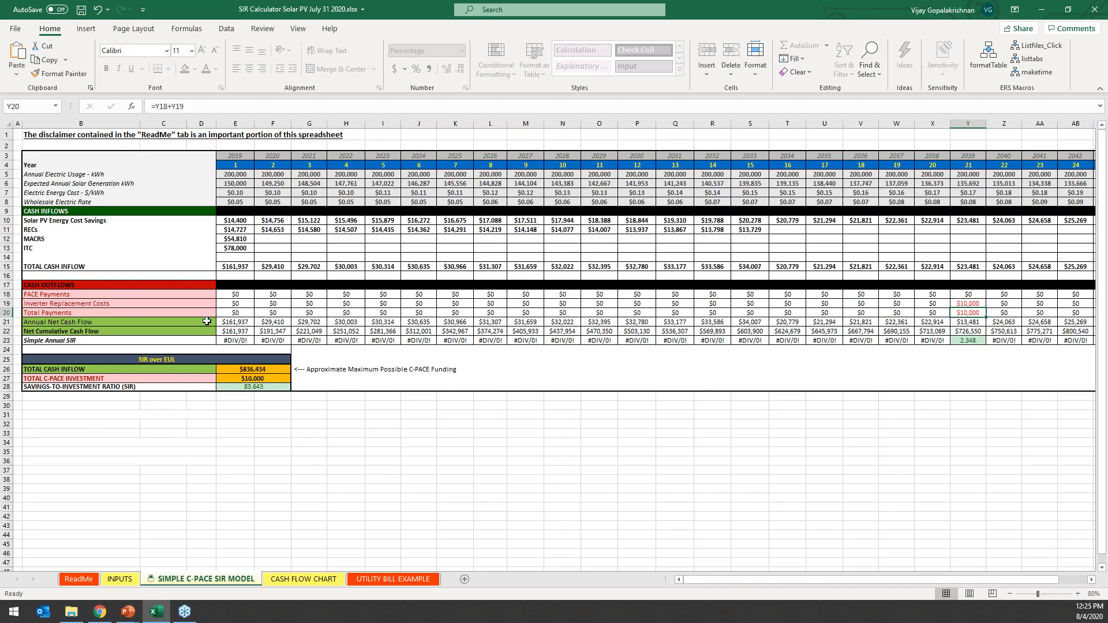
# Check the Expected Useful Life on the INPUTS sheet and undo the year 21 inverter replacement cost in the SIR model.
pyautogui.click(119, 579)
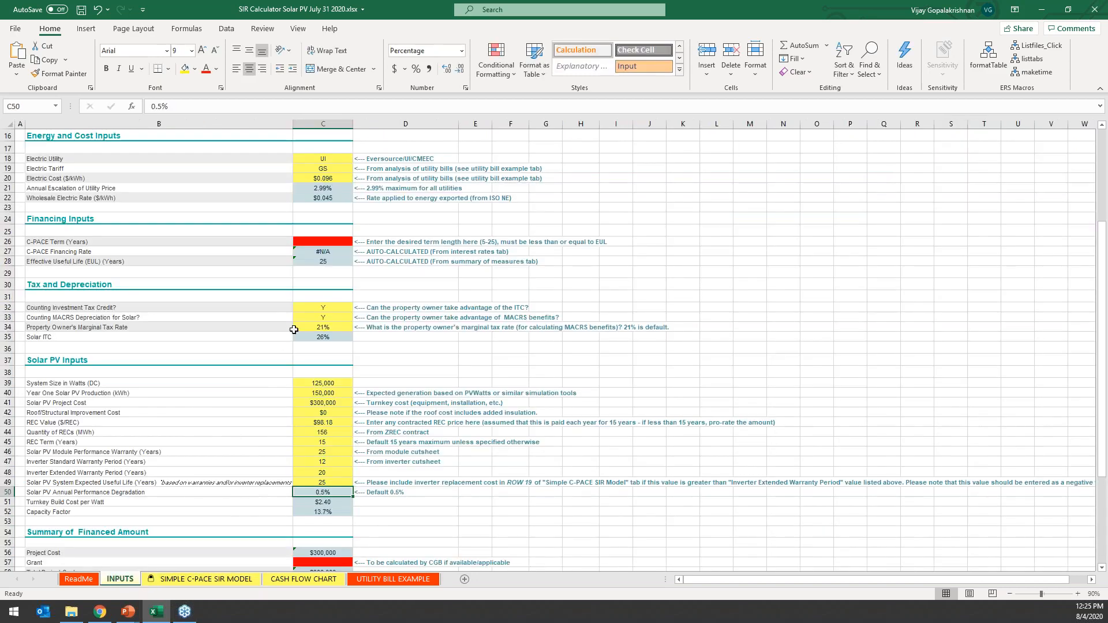
pyautogui.click(330, 482)
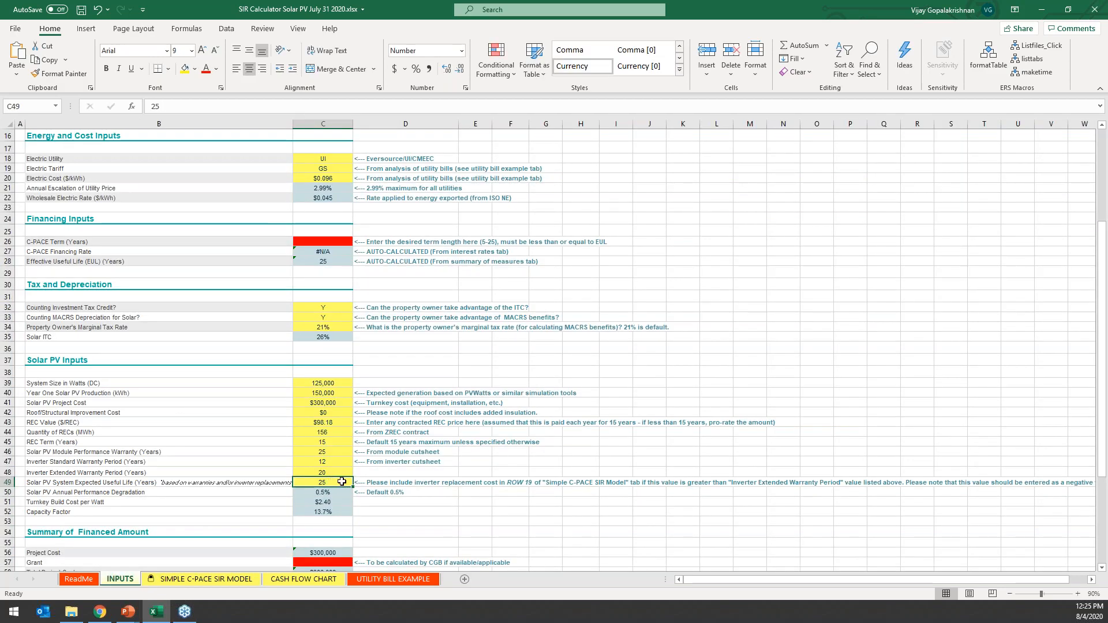
pyautogui.click(170, 580)
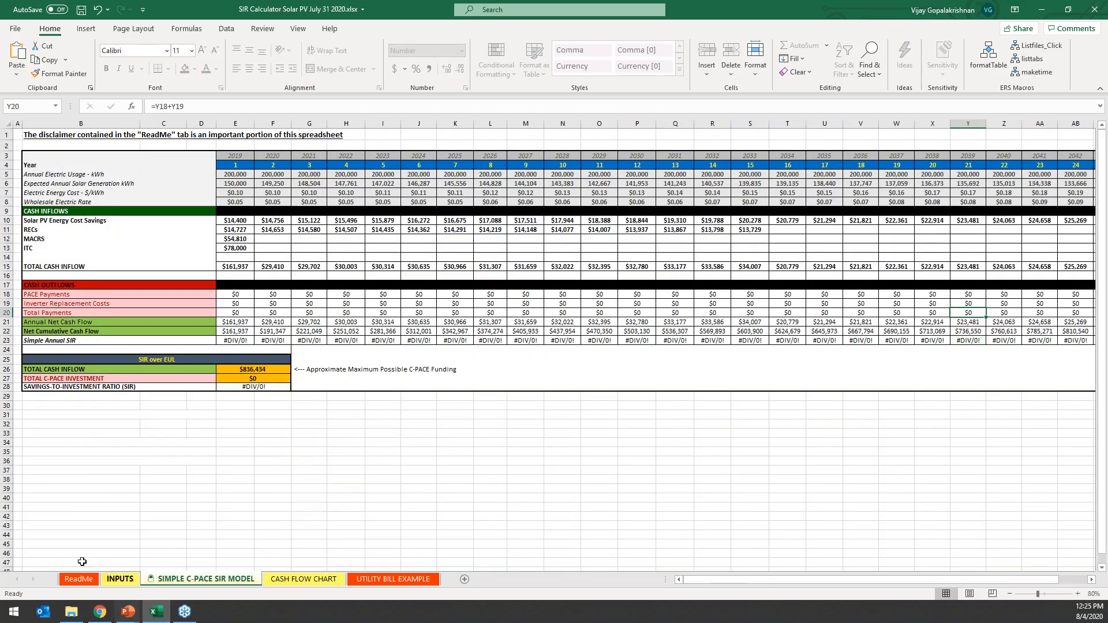
# Back on the INPUTS sheet, set the Solar PV System Expected Useful Life to 20 years.
pyautogui.click(120, 578)
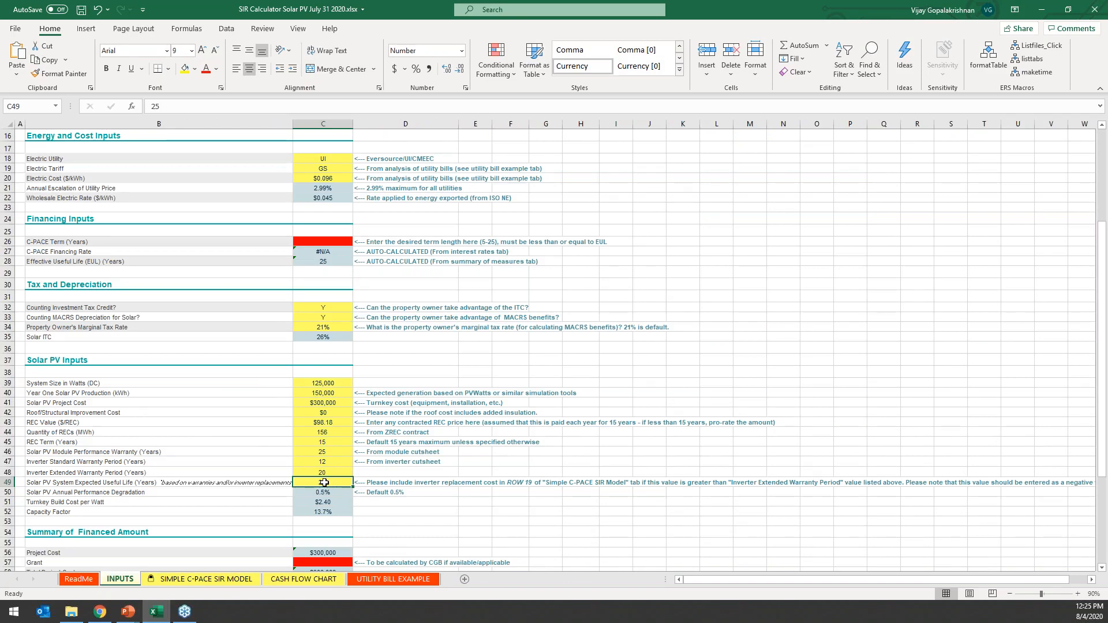
pyautogui.write('20')
pyautogui.press('Return')
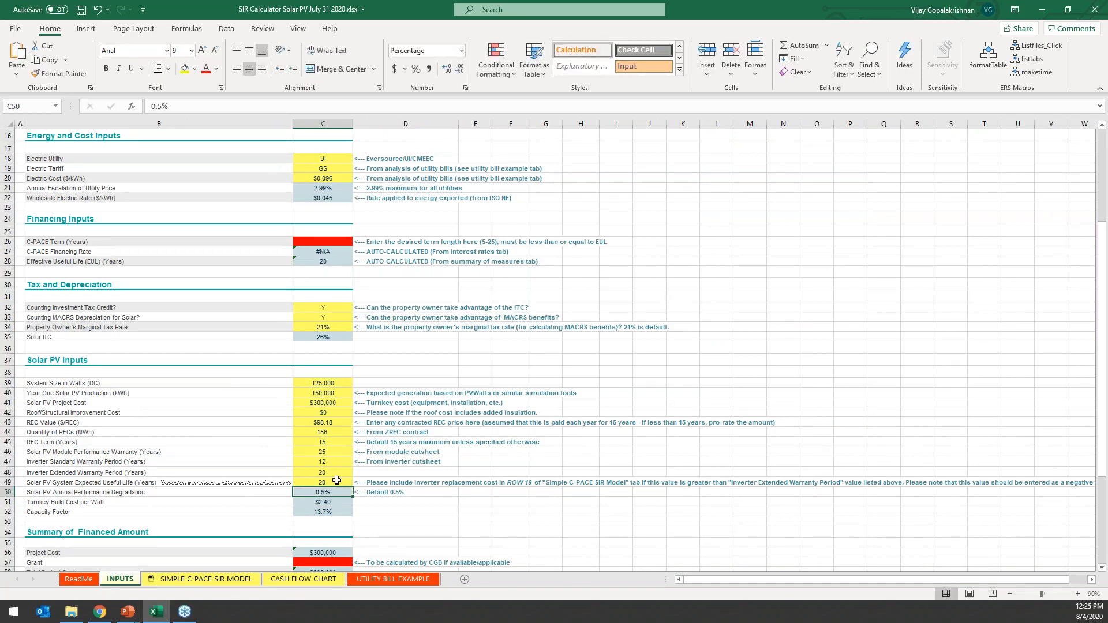
pyautogui.click(336, 481)
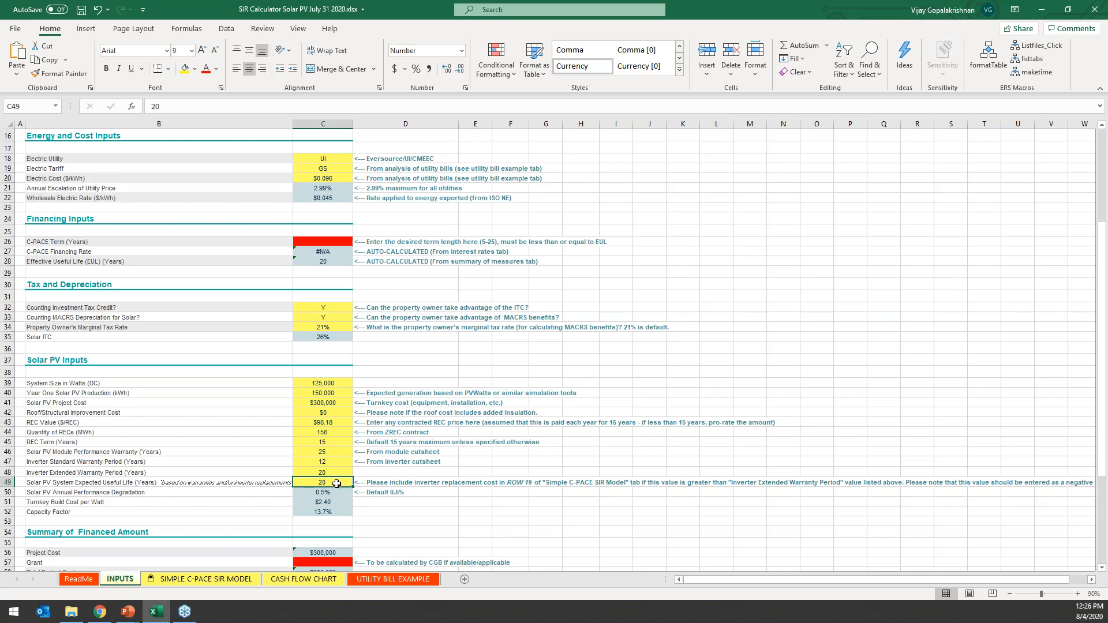
# Review the Solar PV Annual Performance Degradation, Turnkey Build Cost per Watt and Capacity Factor values.
pyautogui.scroll(-1, 336, 481)
pyautogui.click(108, 454)
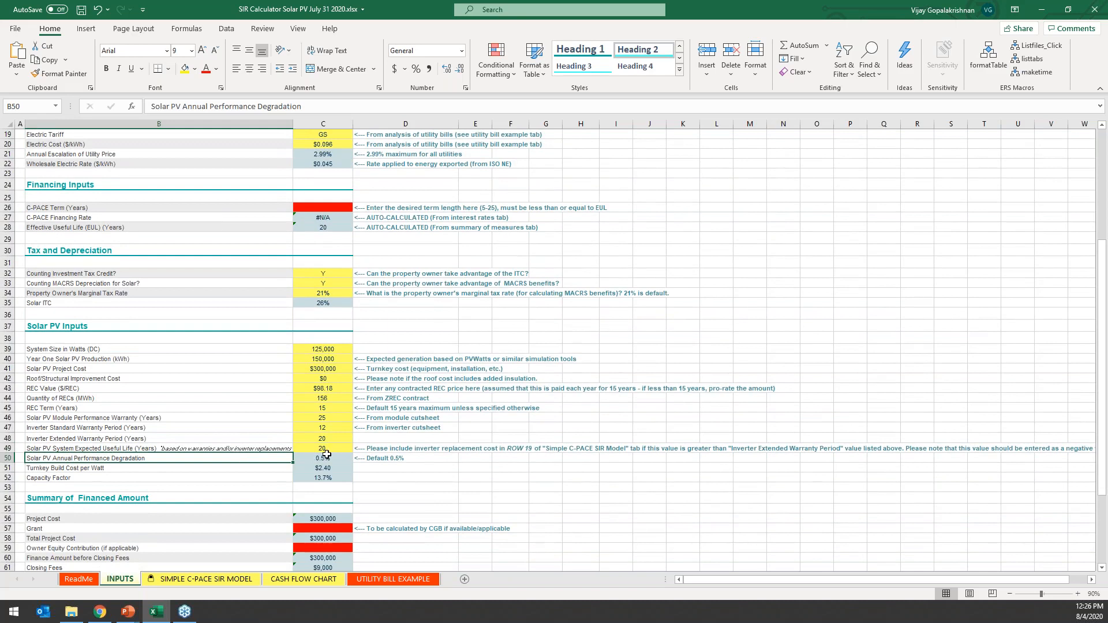
pyautogui.click(326, 454)
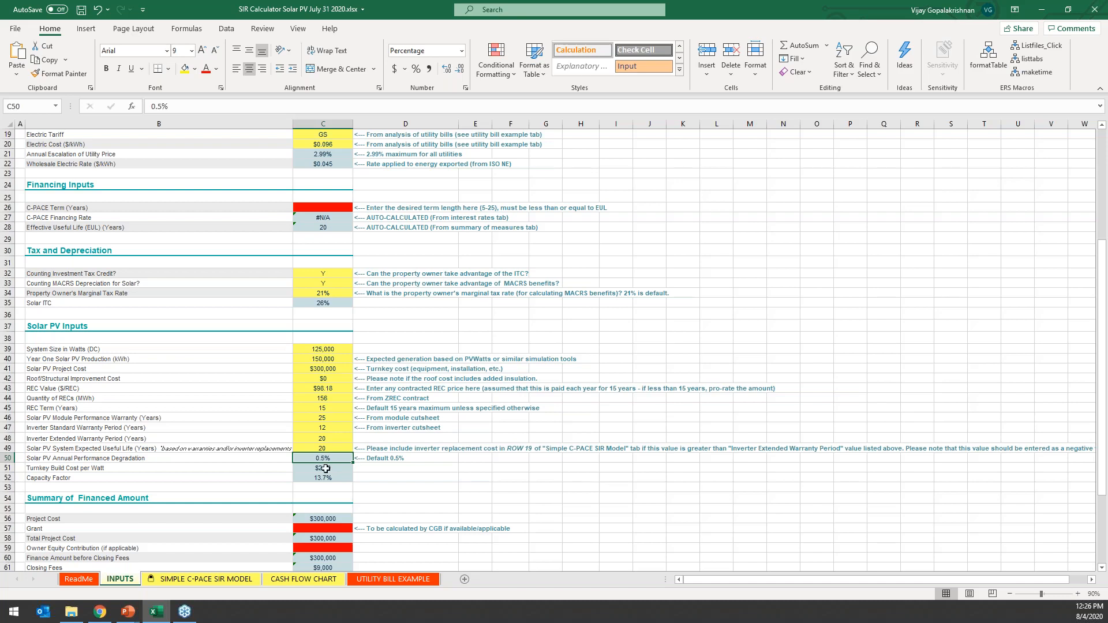
pyautogui.click(326, 469)
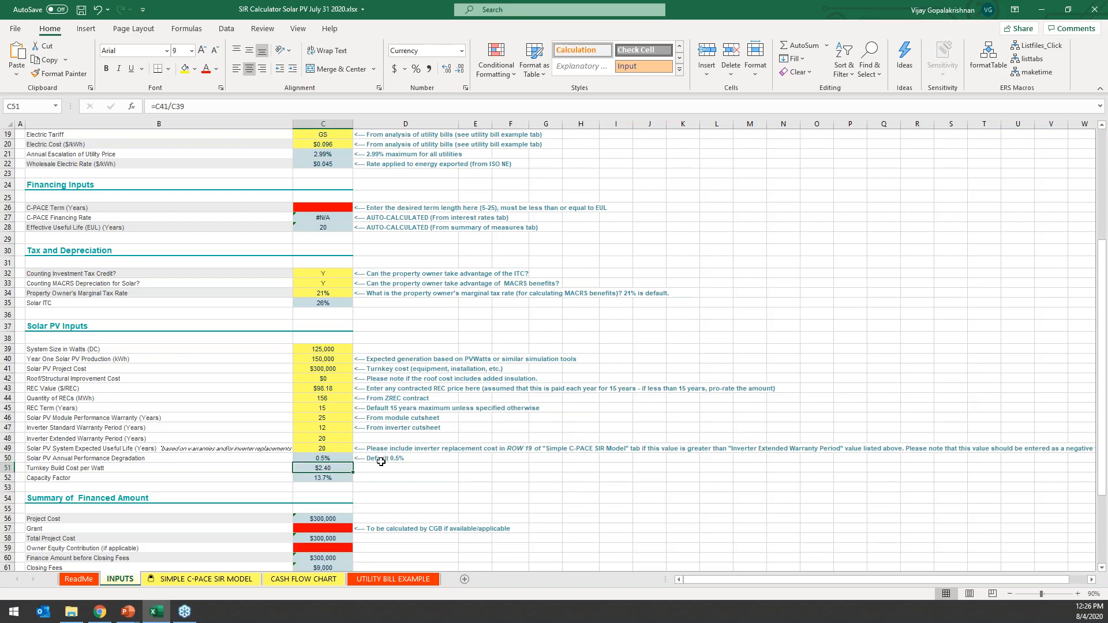
pyautogui.click(342, 478)
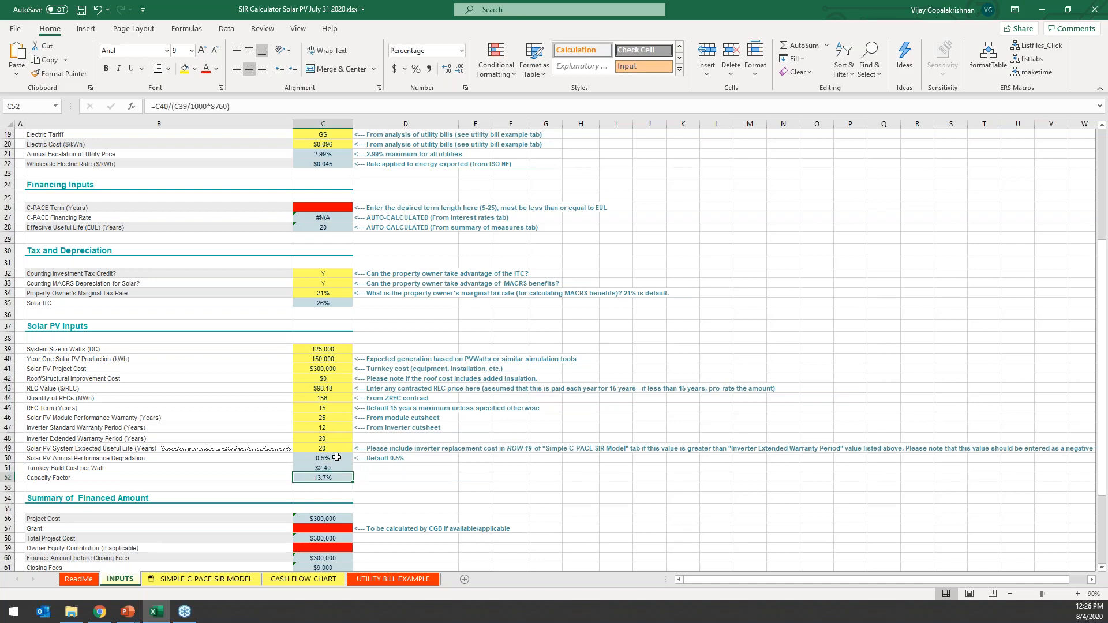
pyautogui.moveTo(337, 468); pyautogui.dragTo(338, 477)
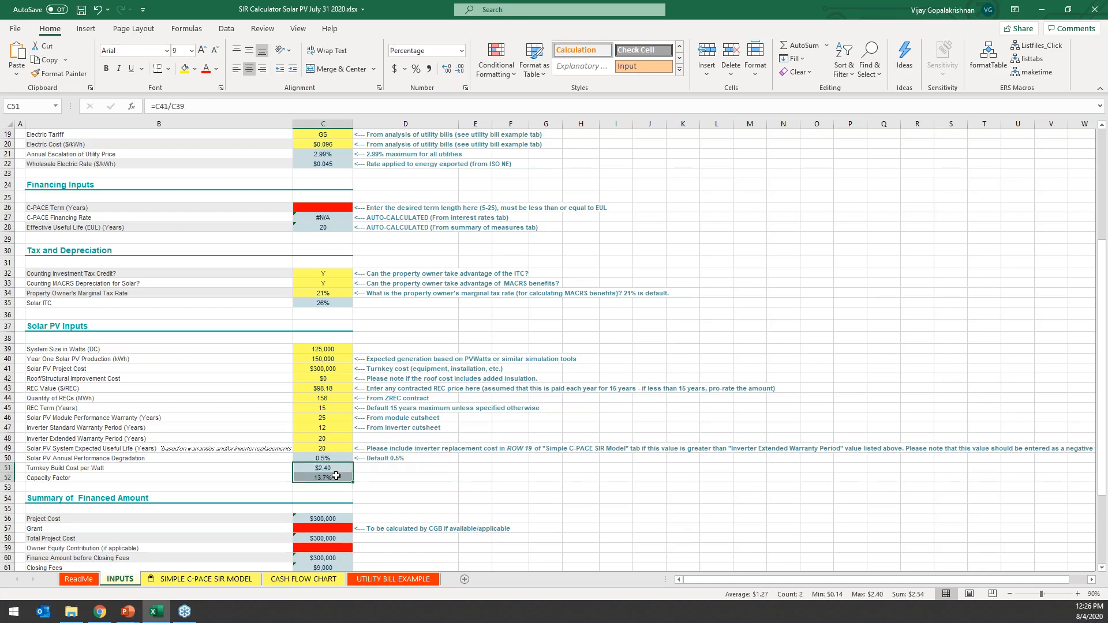
pyautogui.click(387, 479)
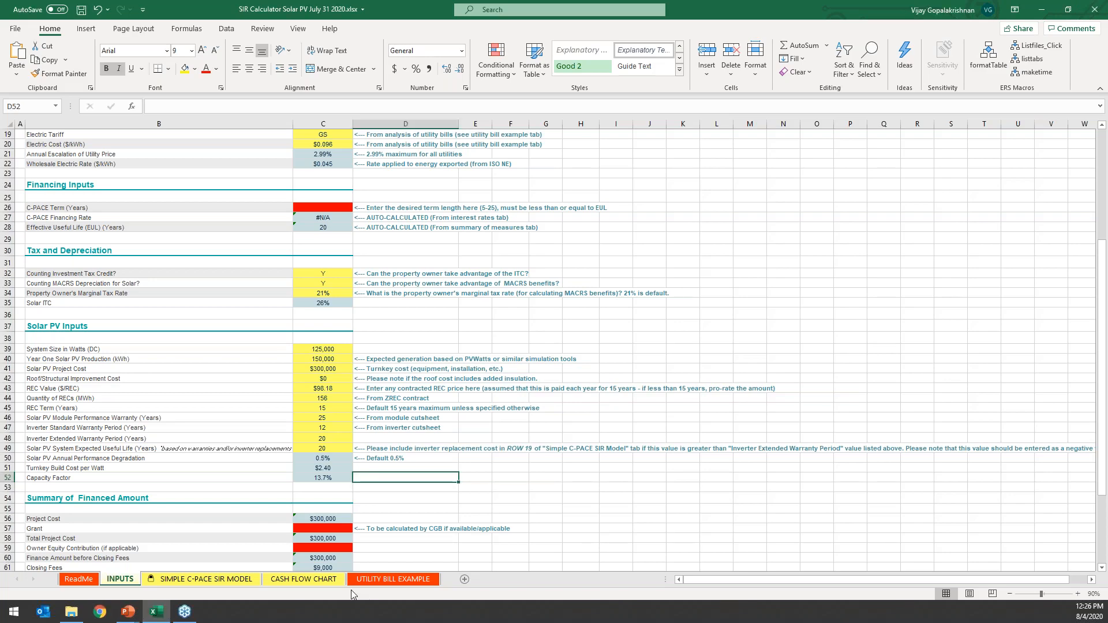
# Look over the financed amount summary and compare the module performance warranty with the system's Expected Useful Life.
pyautogui.click(307, 491)
pyautogui.scroll(-3, 323, 491)
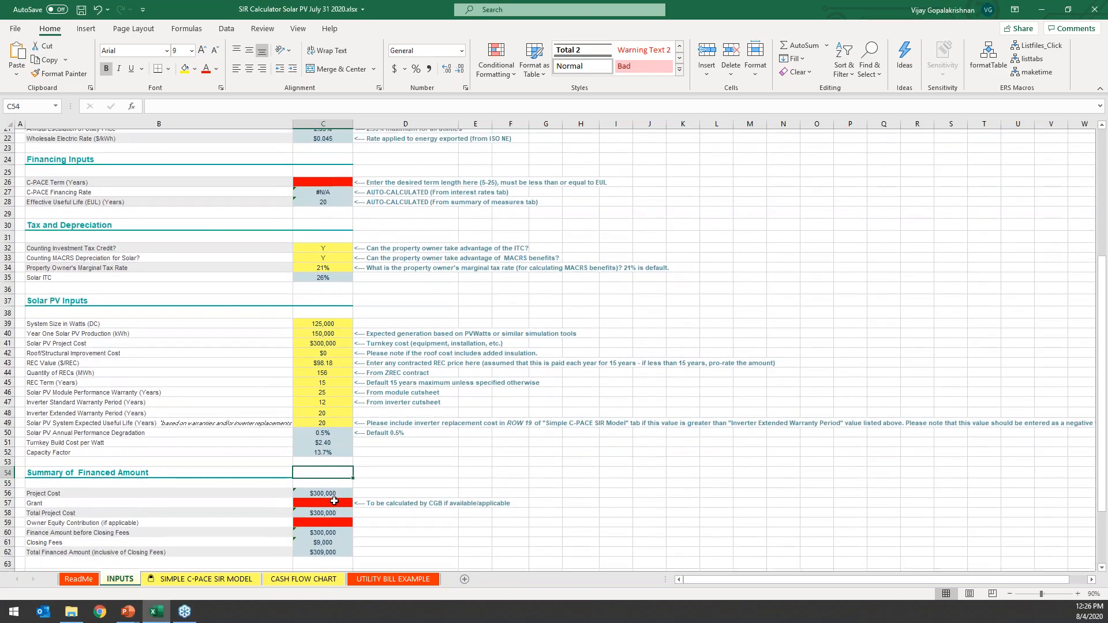
pyautogui.scroll(5, 335, 492)
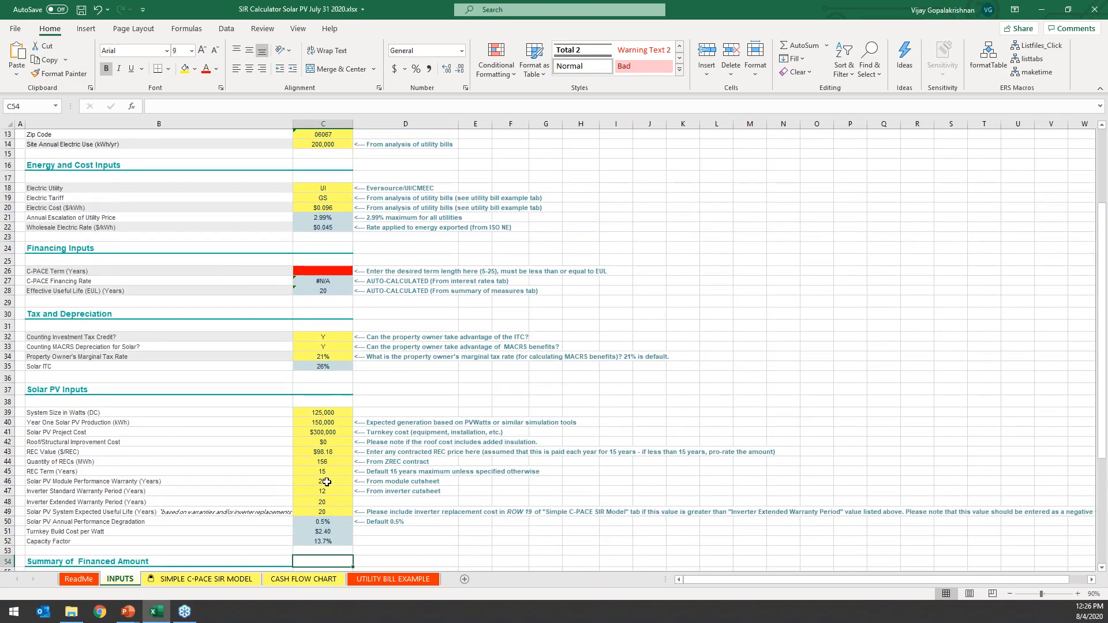
pyautogui.click(332, 512)
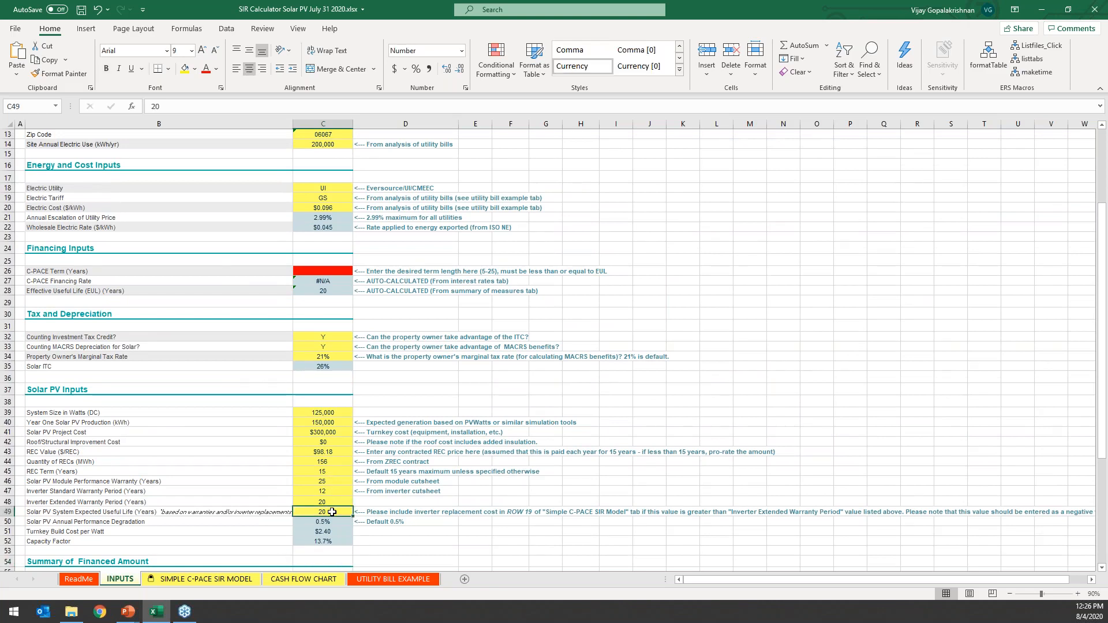
pyautogui.click(318, 480)
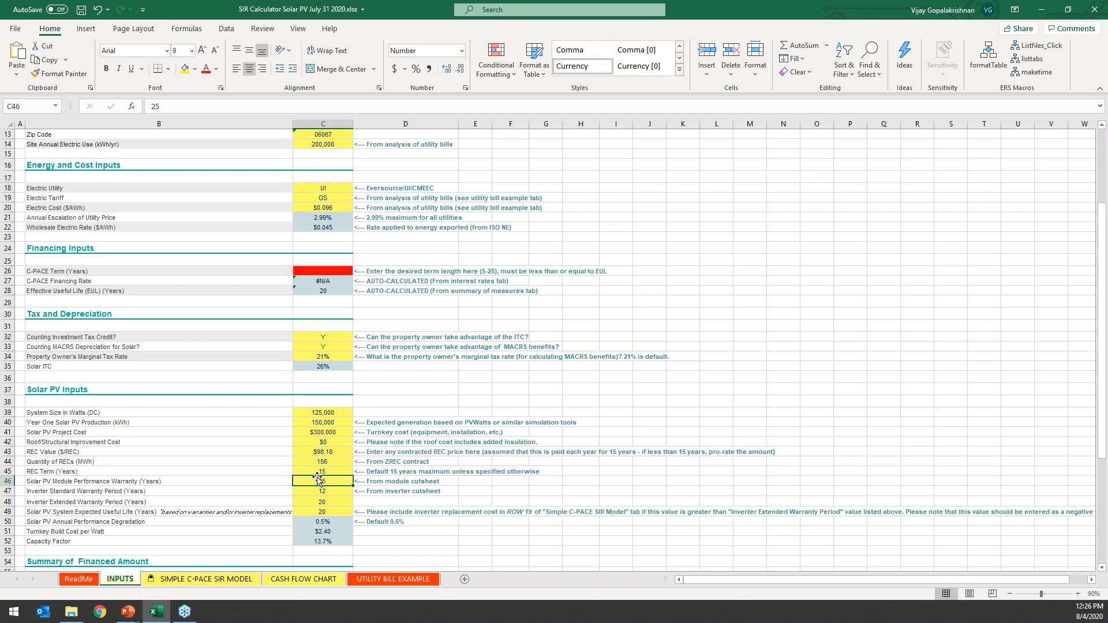
pyautogui.click(332, 513)
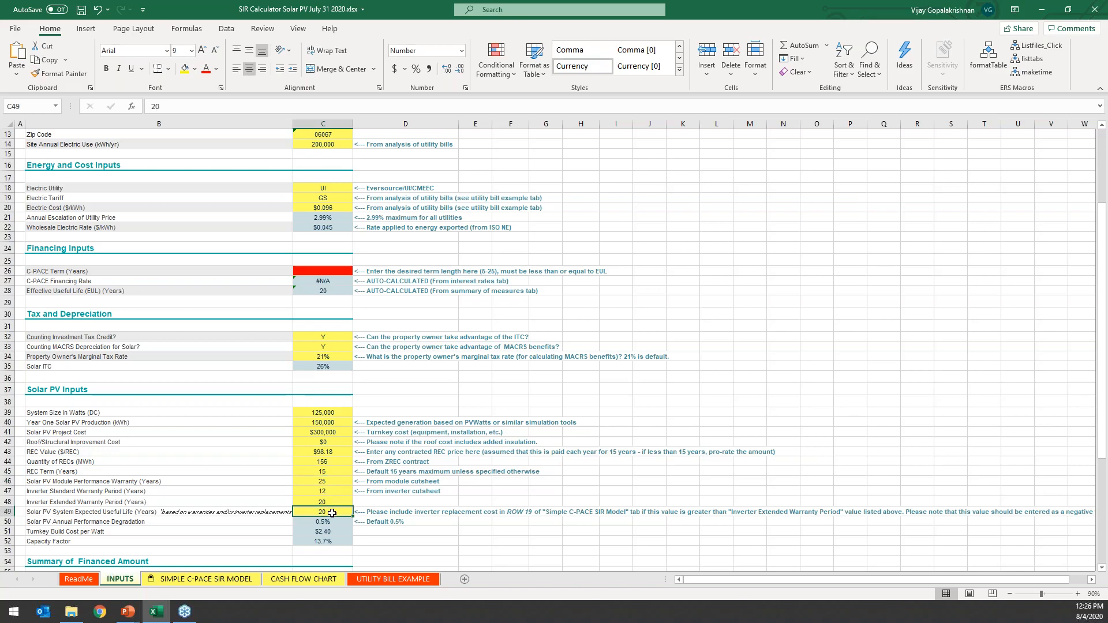
# Check the Effective Useful Life and try a C-PACE Term of 25 years in the Financing Inputs.
pyautogui.click(330, 272)
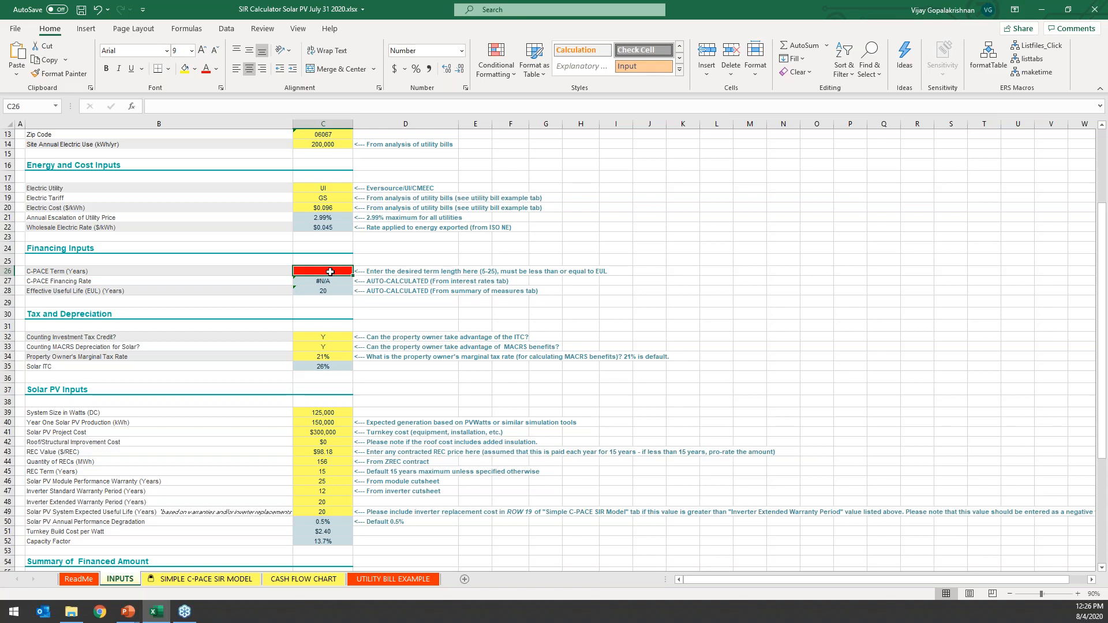
pyautogui.click(328, 290)
pyautogui.click(326, 271)
pyautogui.write('25')
pyautogui.press('Return')
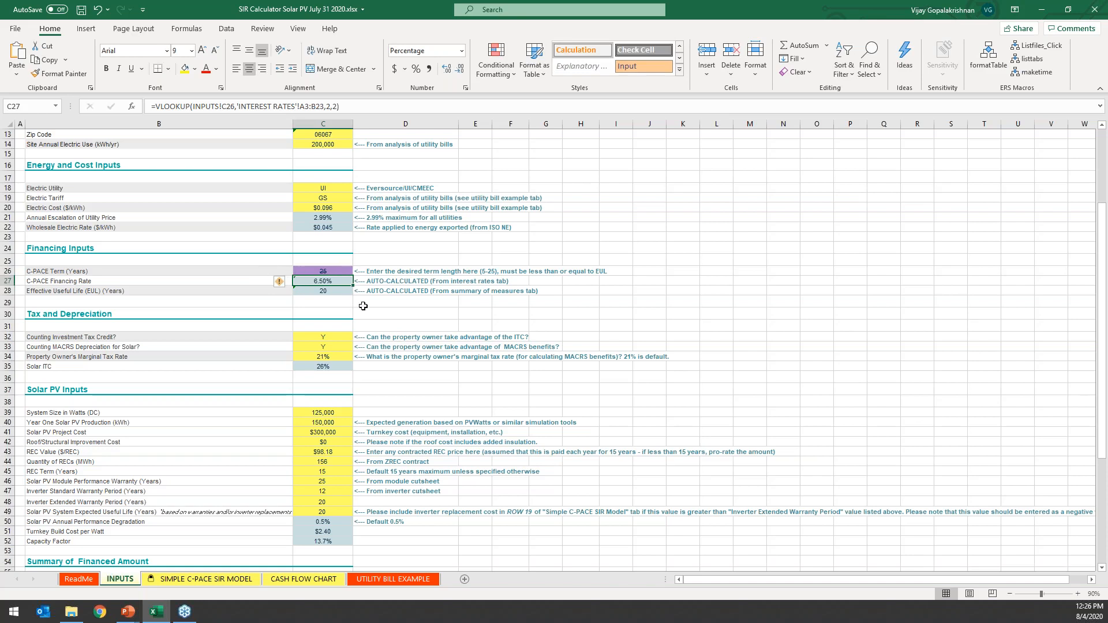
# Set the C-PACE Term to 20 years to match the Effective Useful Life.
pyautogui.click(341, 272)
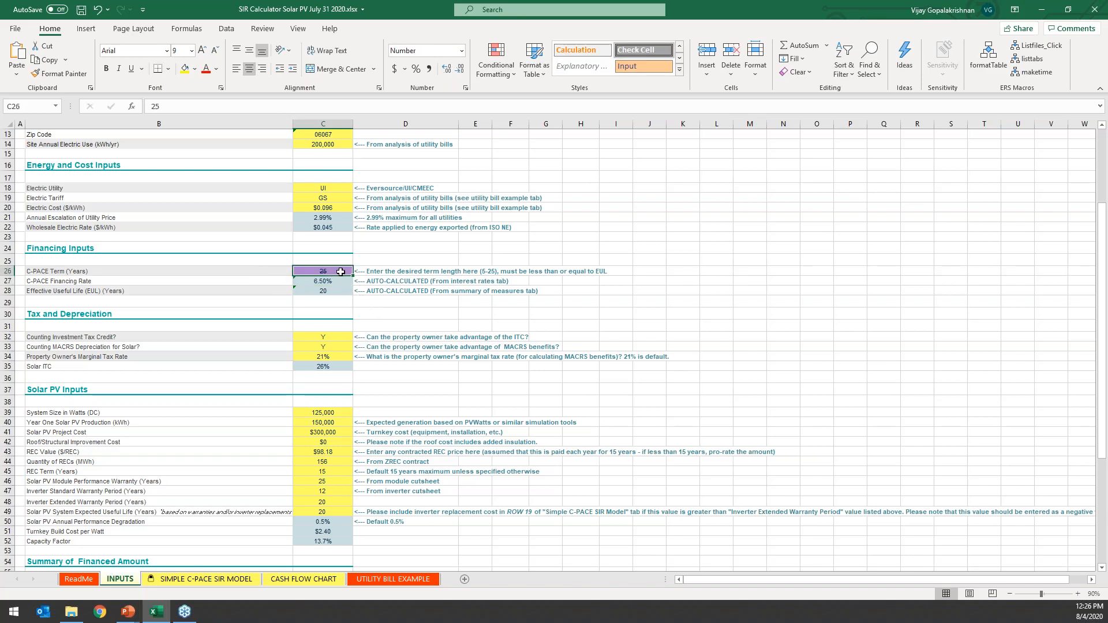
pyautogui.write('20')
pyautogui.press('Return')
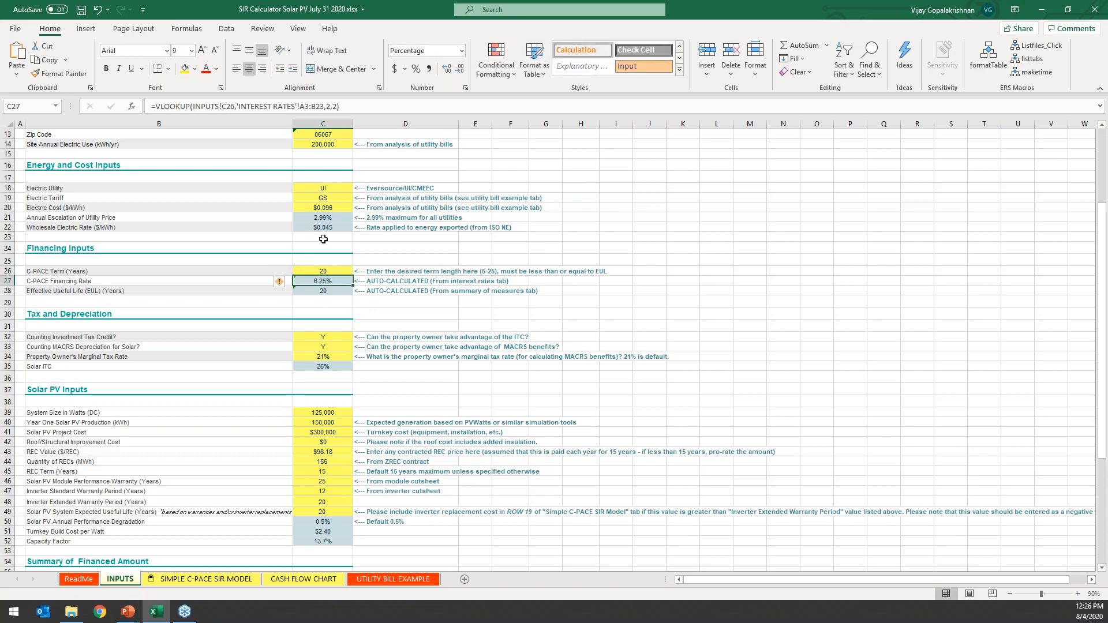
pyautogui.click(341, 271)
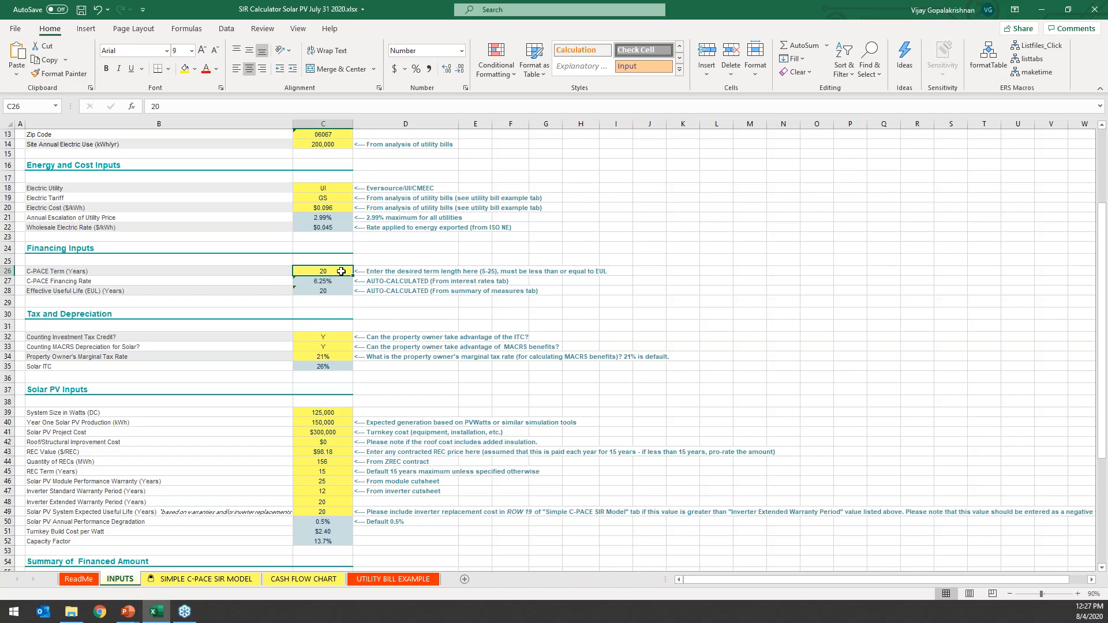
# Set the Grant in the Summary of Financed Amount to $0.
pyautogui.scroll(-3, 396, 258)
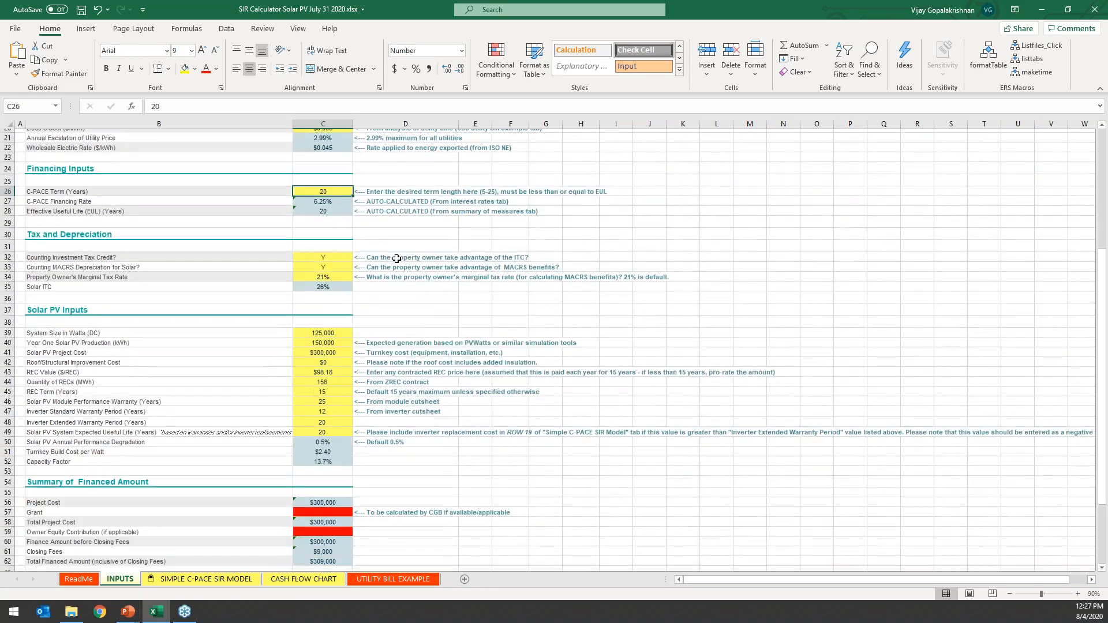
pyautogui.scroll(-1, 396, 259)
pyautogui.click(110, 437)
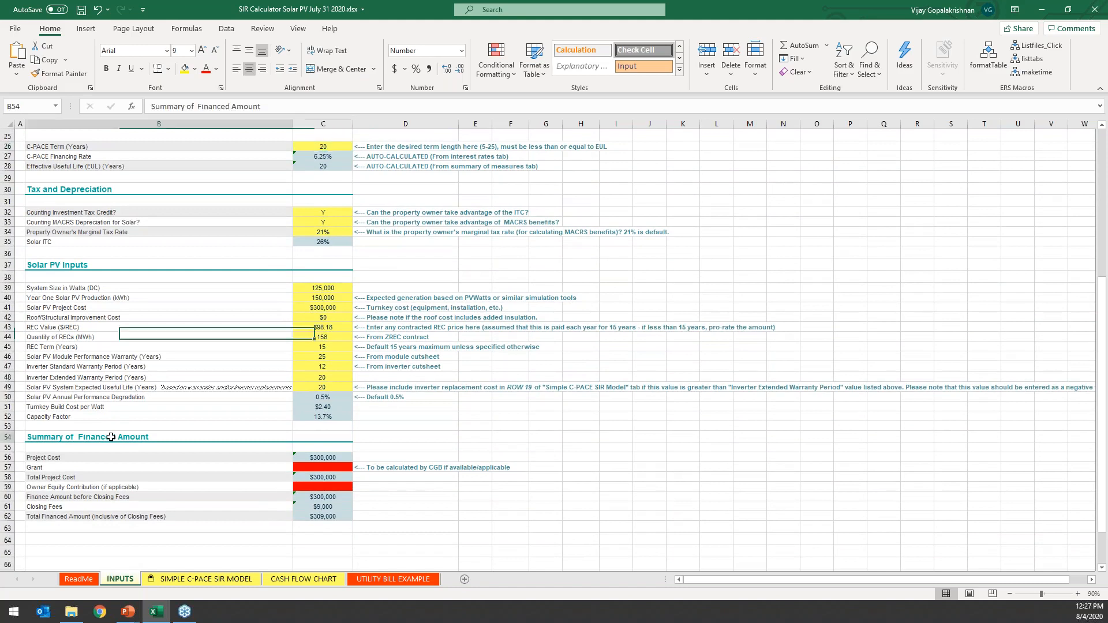
pyautogui.click(341, 460)
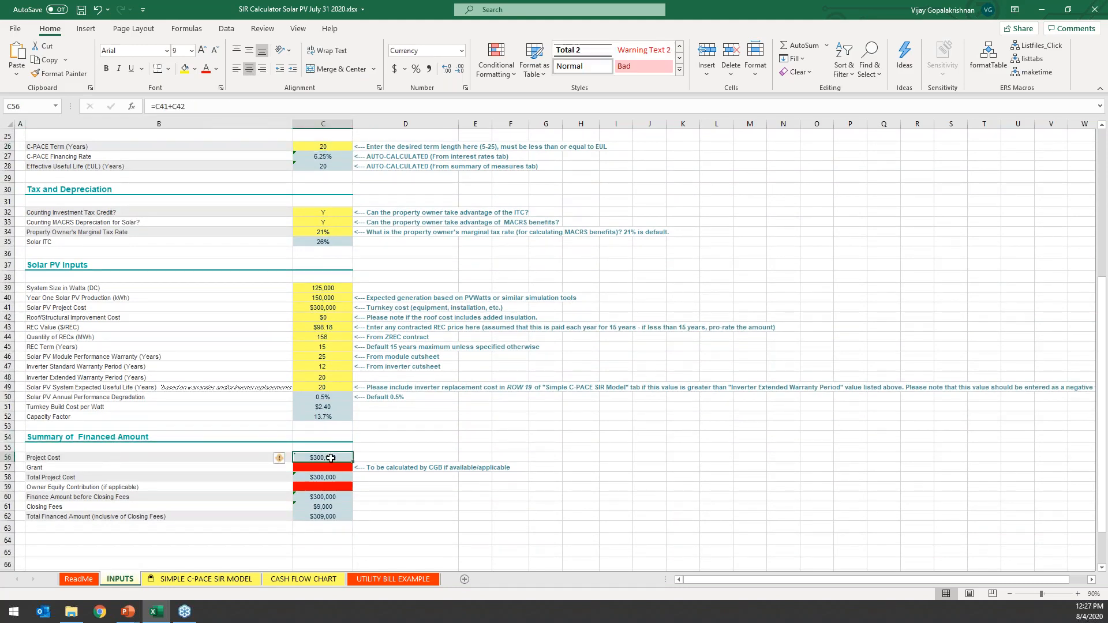
pyautogui.click(336, 468)
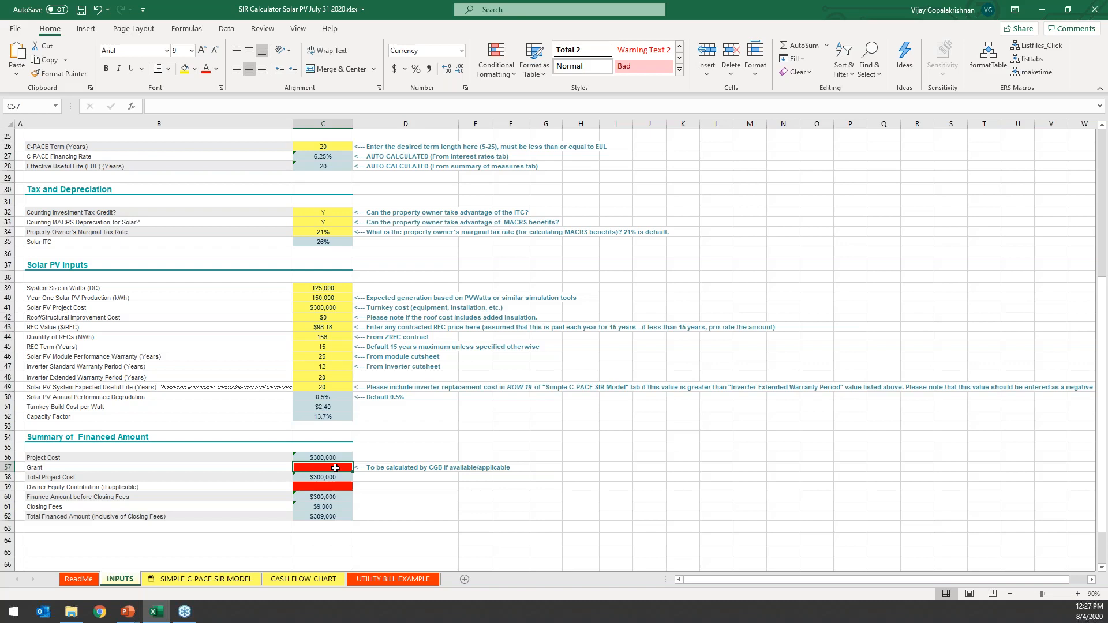
pyautogui.write('0')
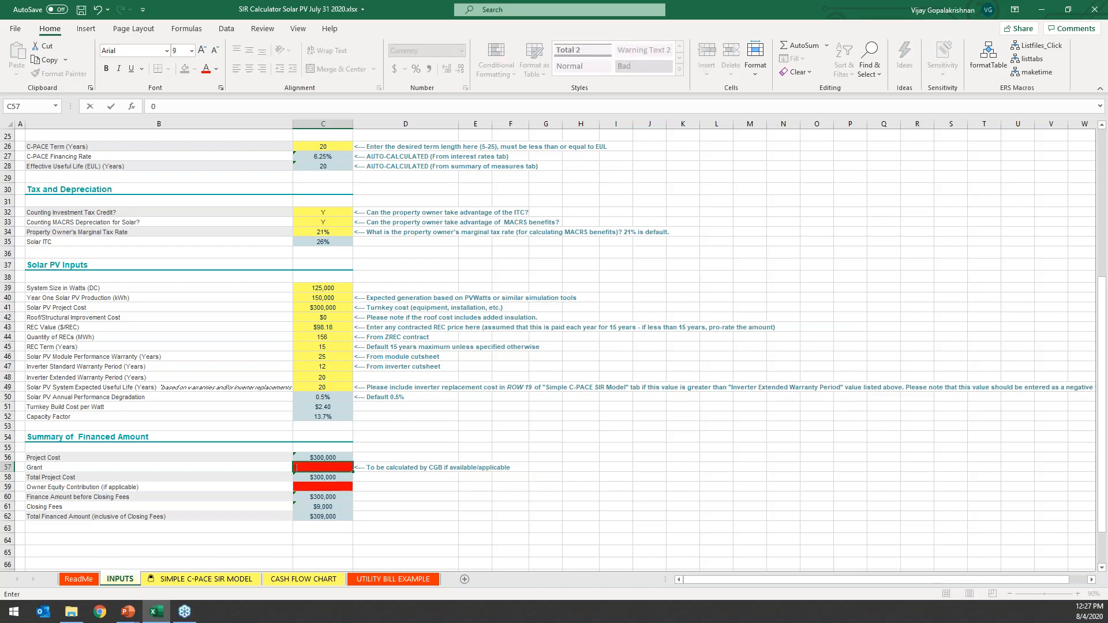
pyautogui.press('Return')
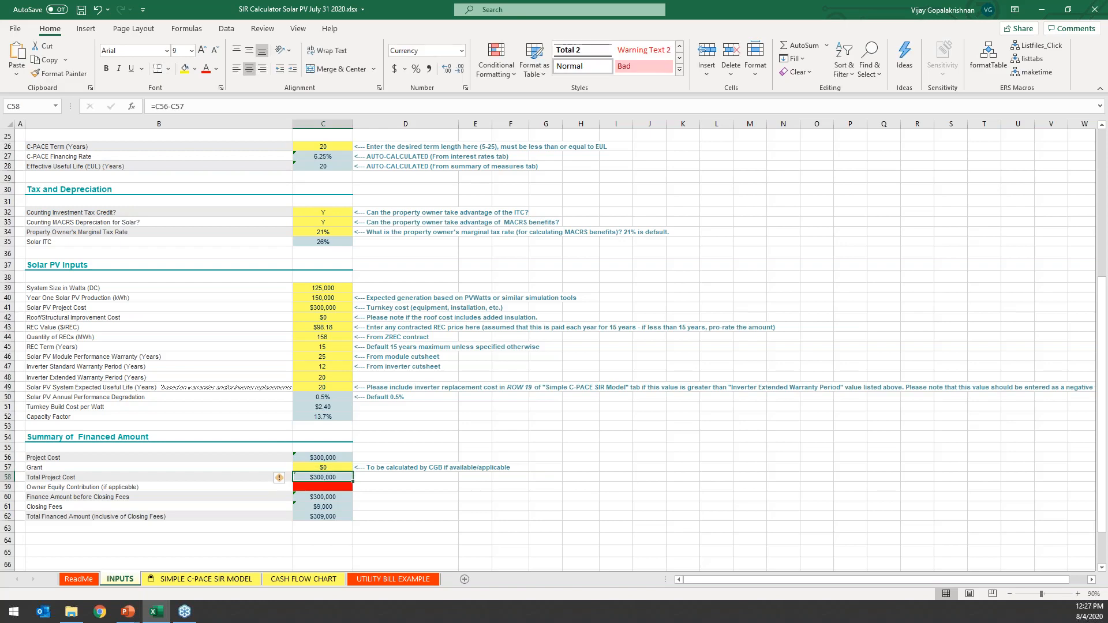
# Set the Owner Equity Contribution in the Summary of Financed Amount to $0.
pyautogui.click(332, 486)
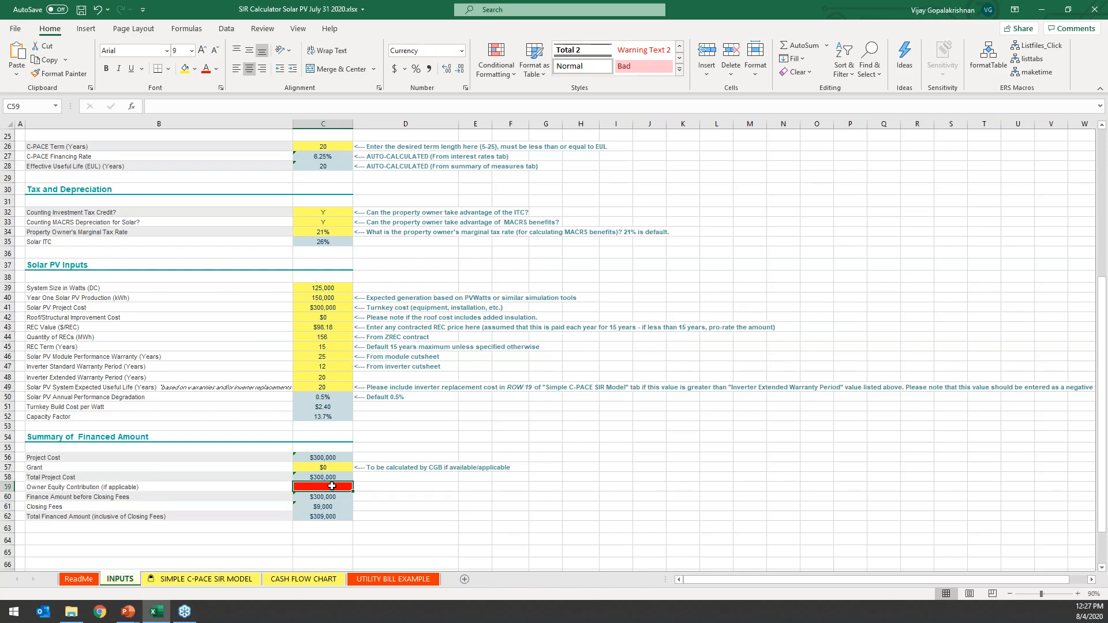
pyautogui.write('0')
pyautogui.press('Return')
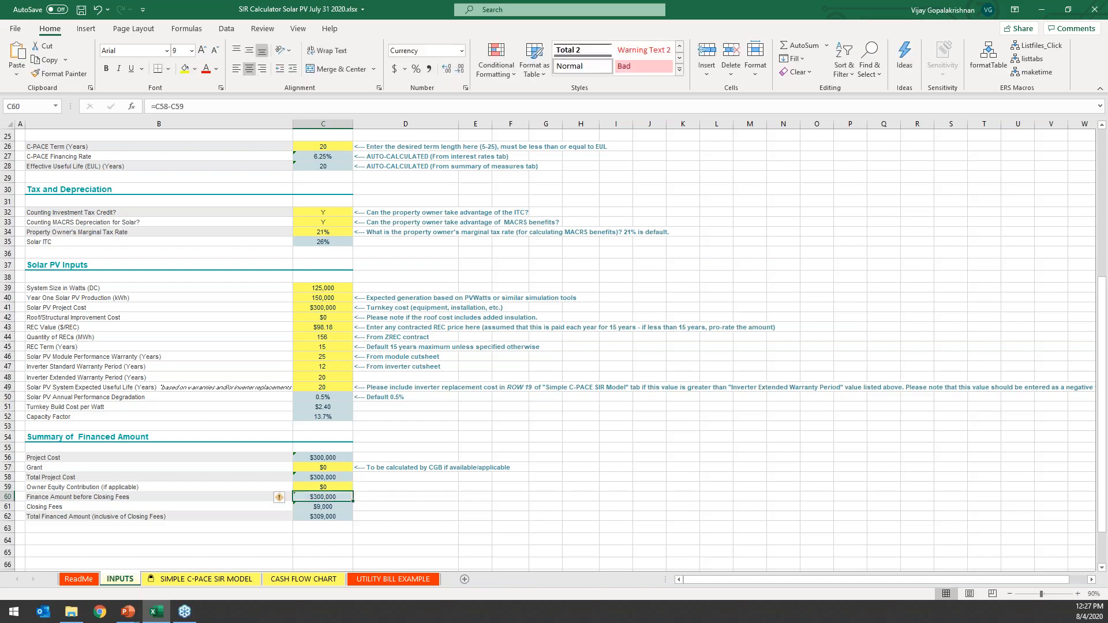
pyautogui.press('Up')
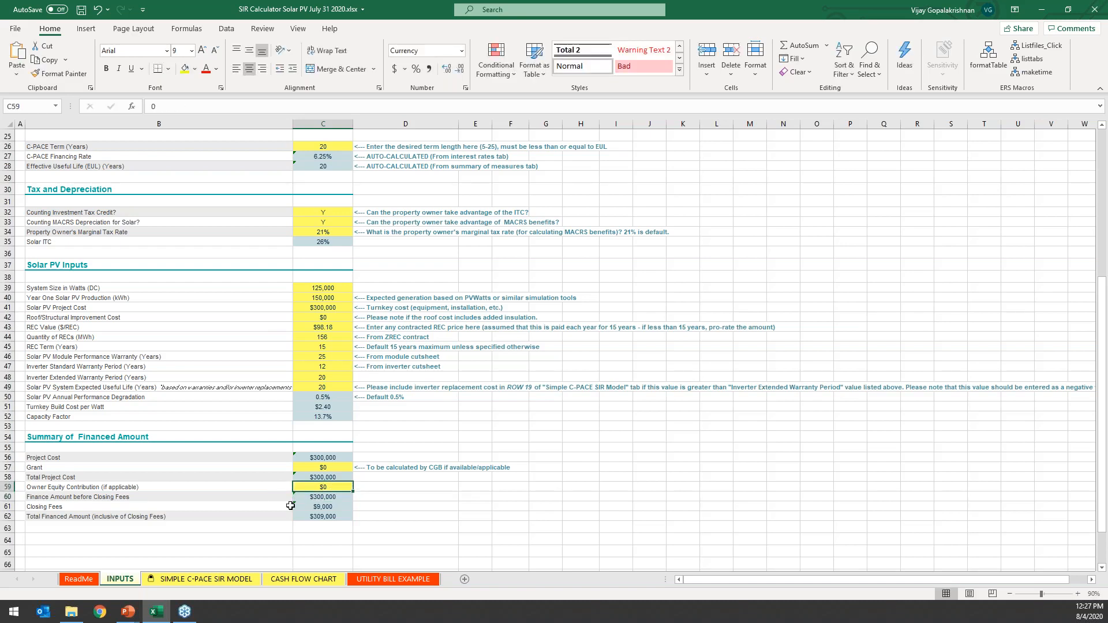
# Check the sources of the Finance Amount before Closing Fees and the Closing Fees, and unhide the CLOSING FEE CALCULATOR sheet.
pyautogui.click(339, 497)
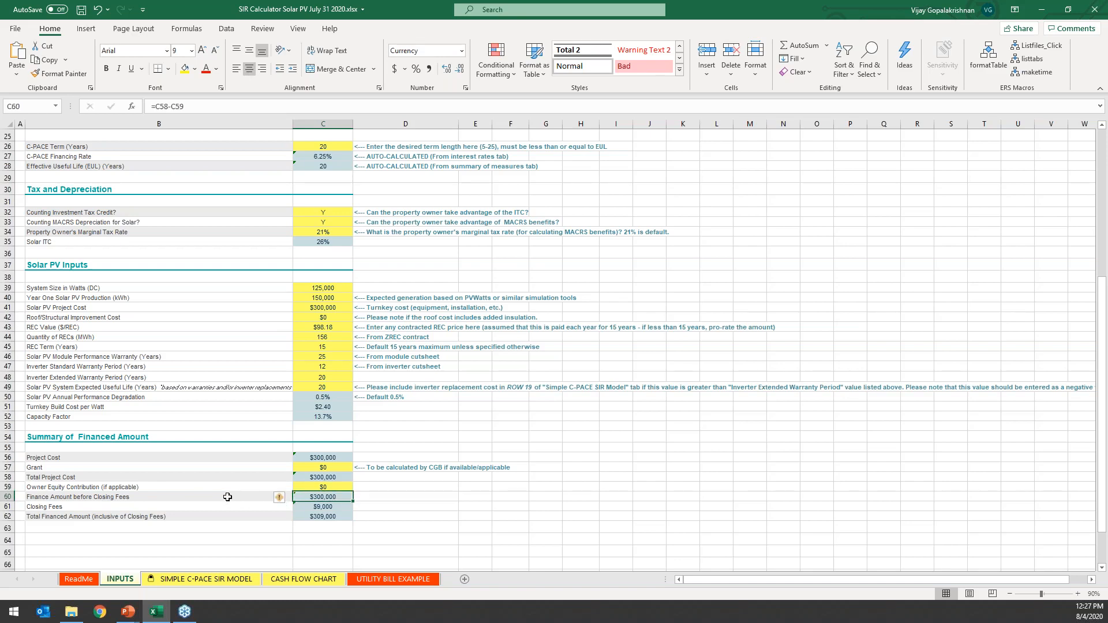
pyautogui.click(332, 507)
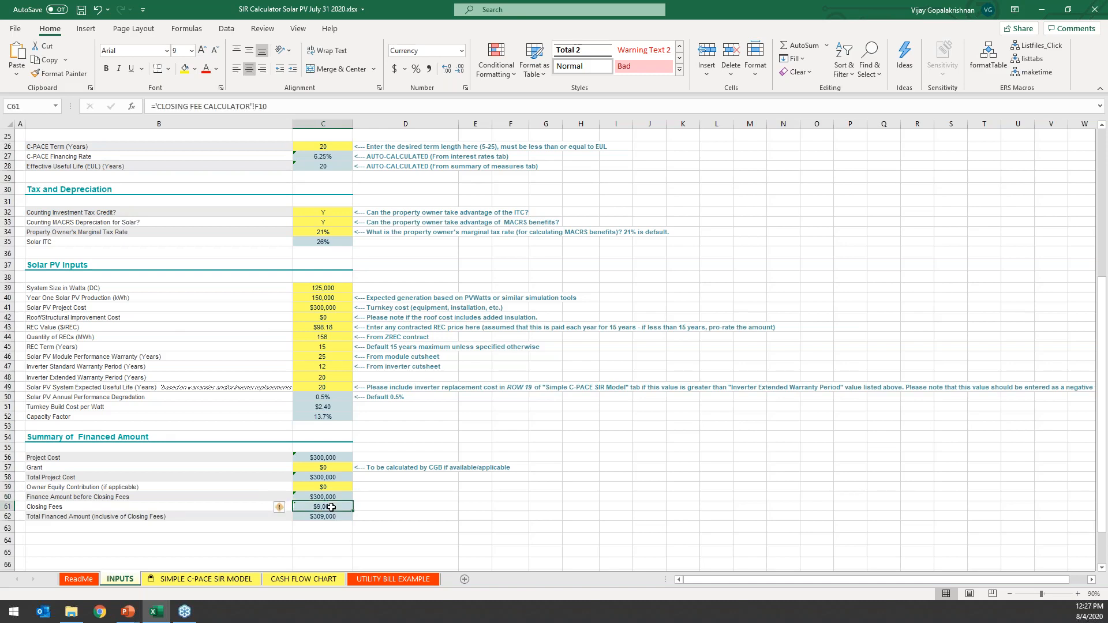
pyautogui.rightClick(287, 579)
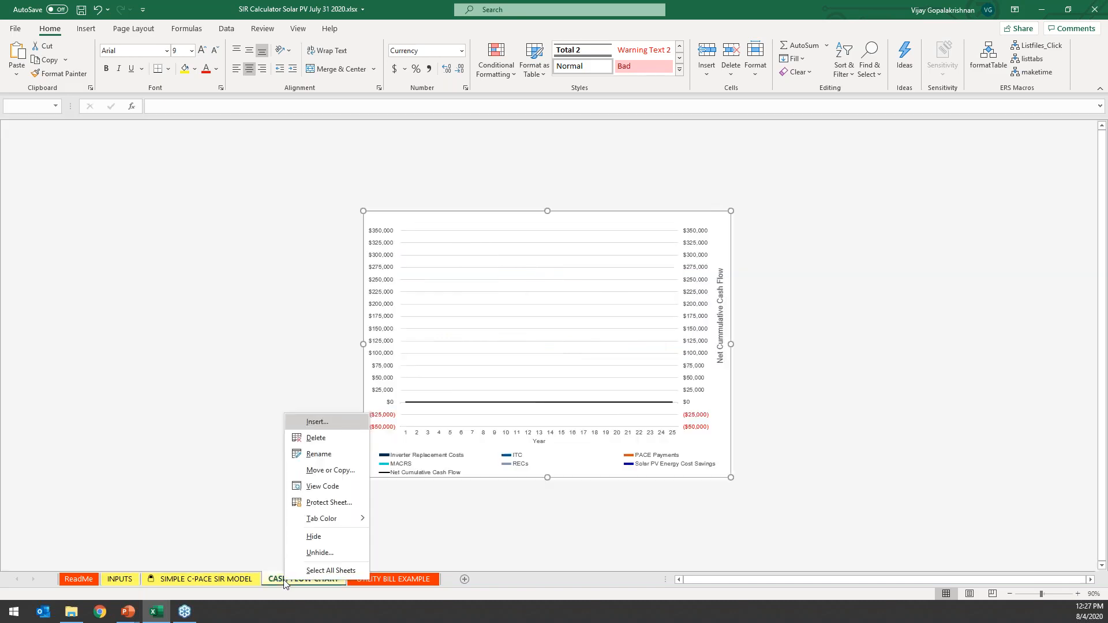
pyautogui.click(313, 553)
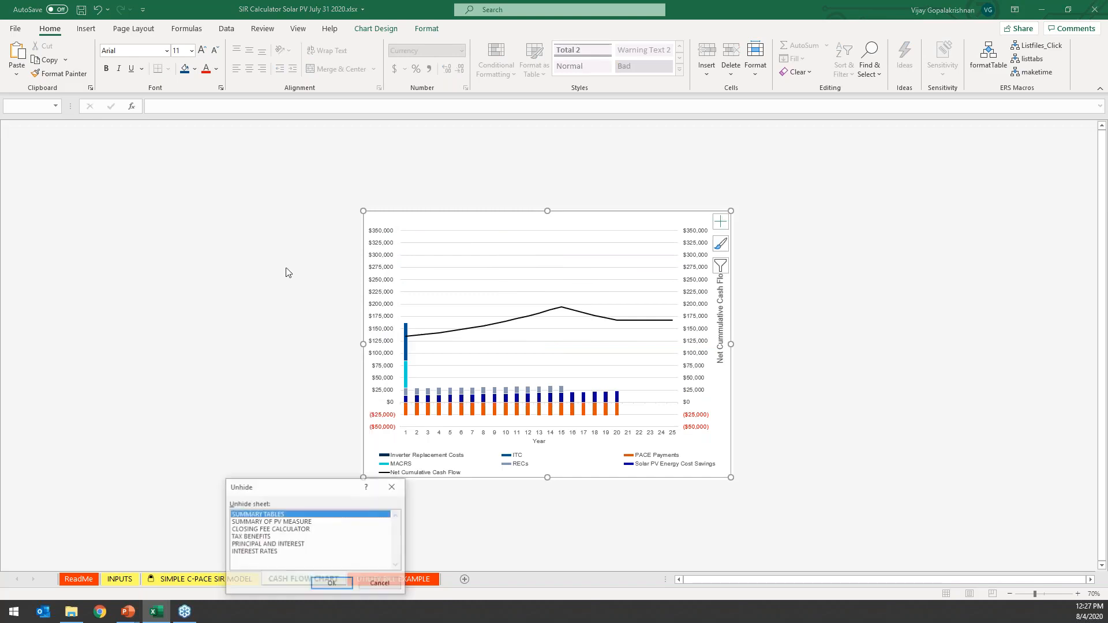
pyautogui.doubleClick(284, 529)
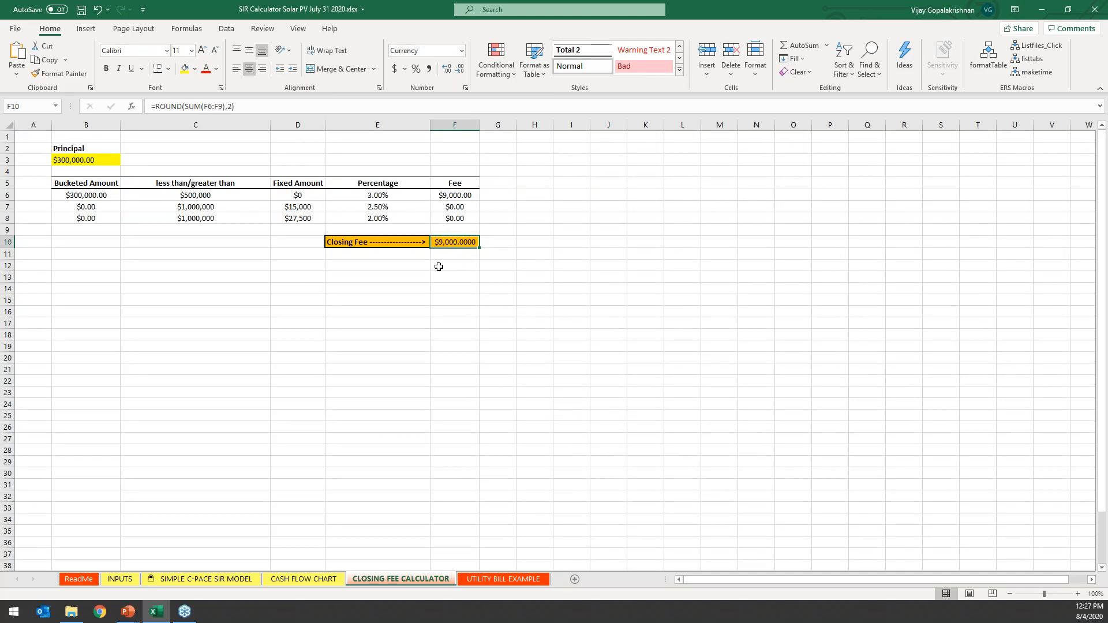
# Return to the INPUTS sheet, check the Total Financed Amount formula and look over all the completed input sections.
pyautogui.click(112, 583)
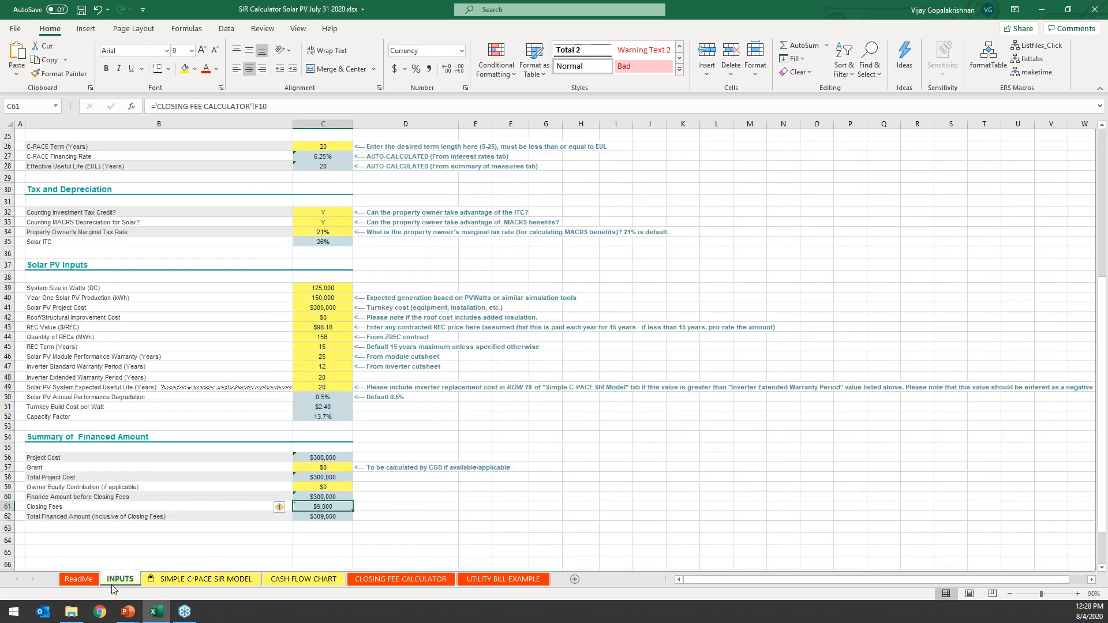
pyautogui.click(336, 517)
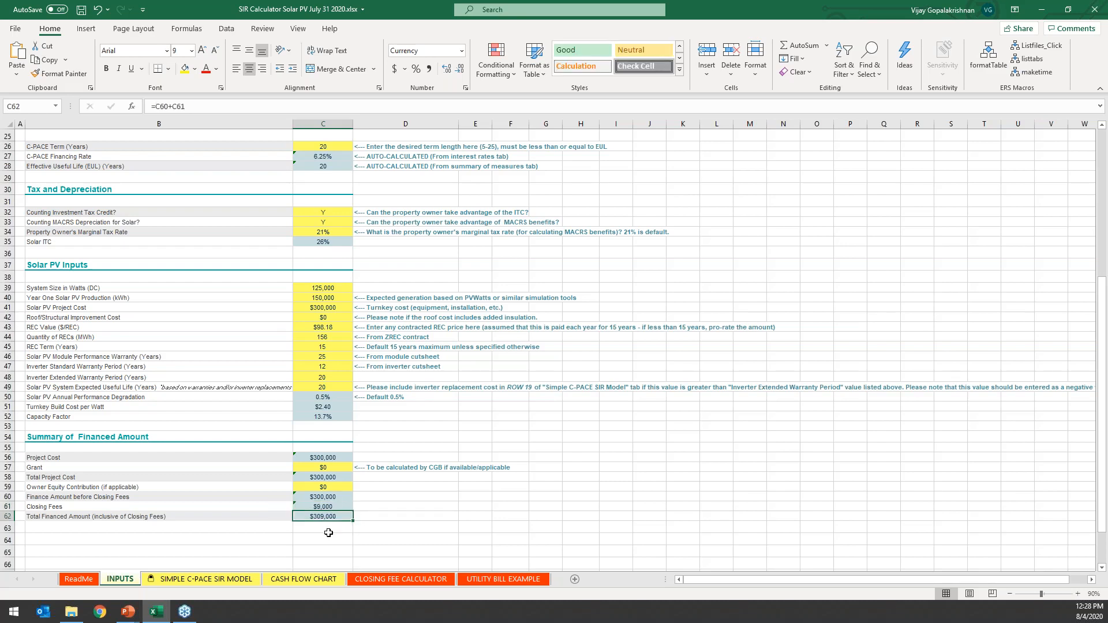
pyautogui.scroll(6, 354, 483)
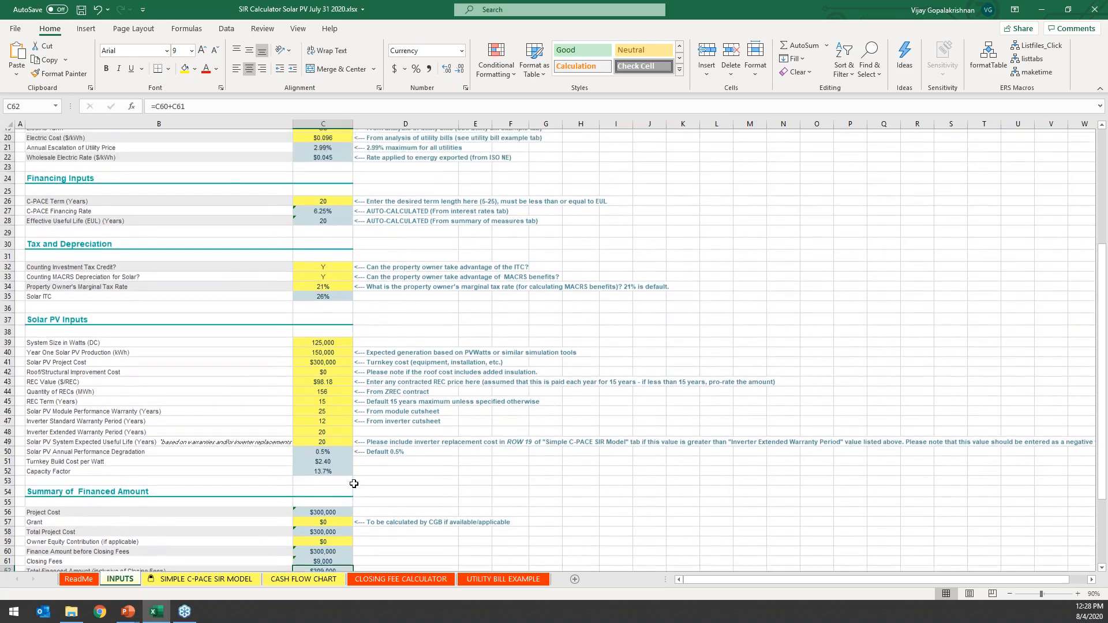
pyautogui.scroll(2, 354, 484)
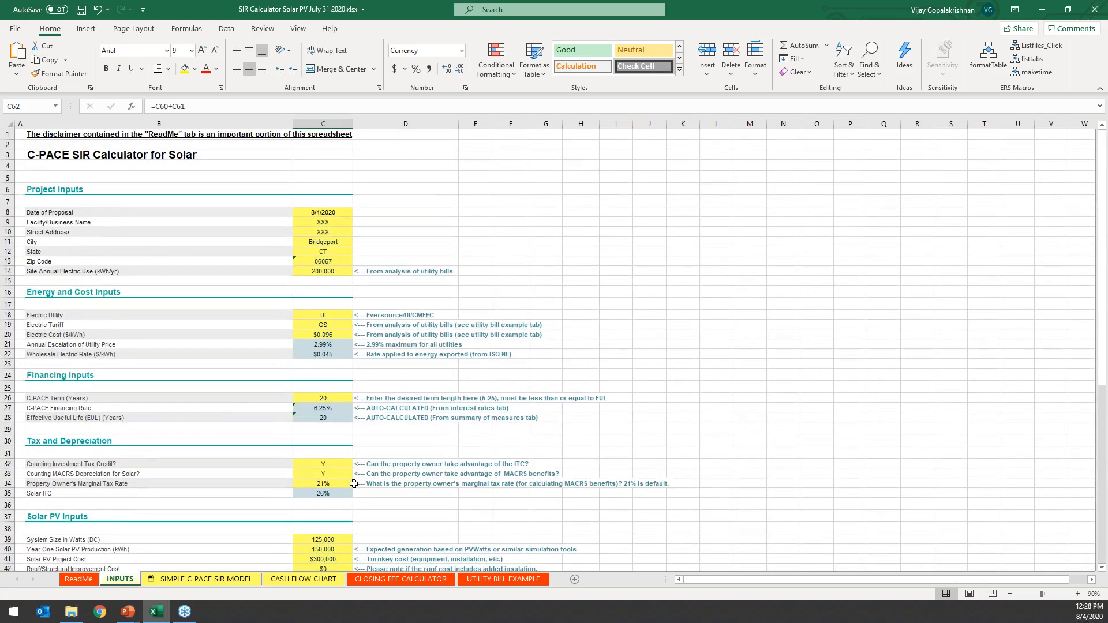
pyautogui.scroll(-5, 303, 456)
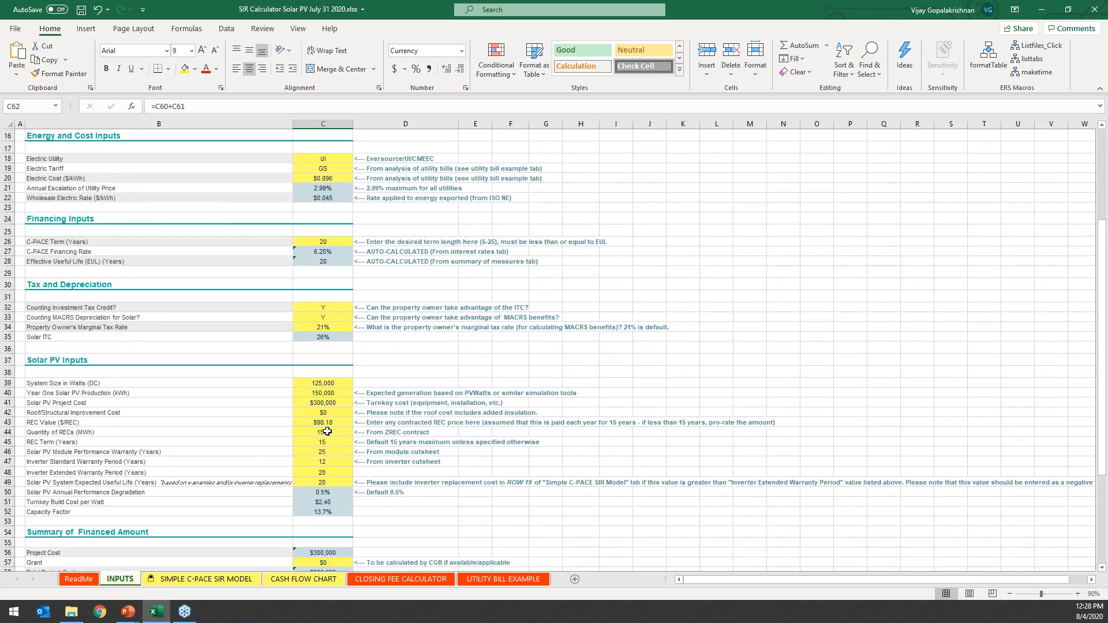
pyautogui.scroll(-5, 328, 432)
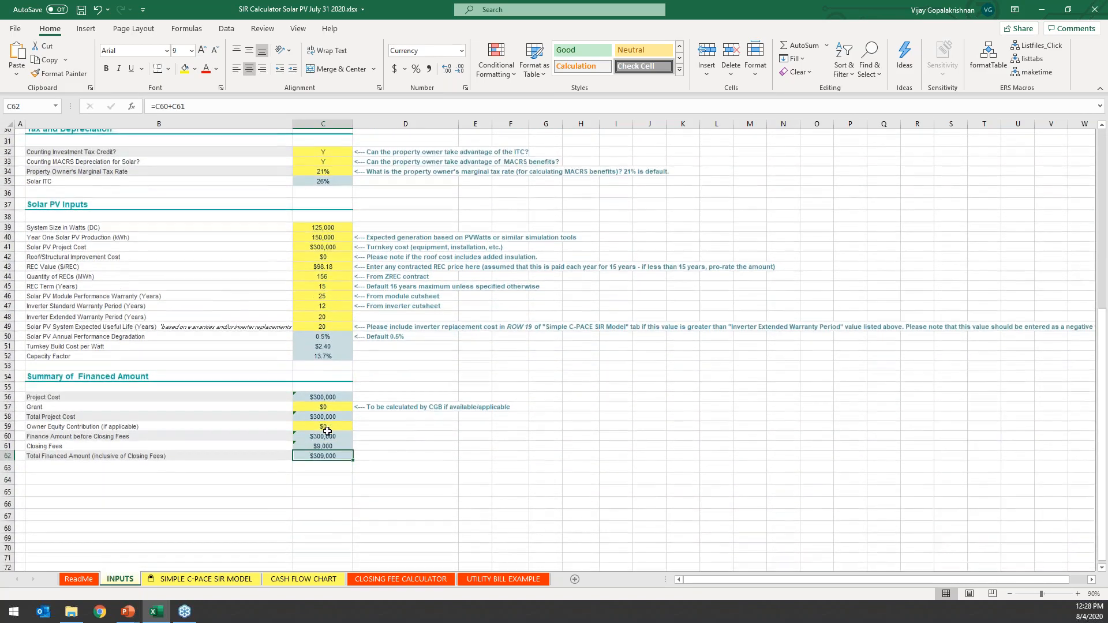
# On the SIMPLE C-PACE SIR MODEL sheet, review the year 1 electric usage, expected solar generation, electric energy cost and wholesale rate.
pyautogui.click(225, 579)
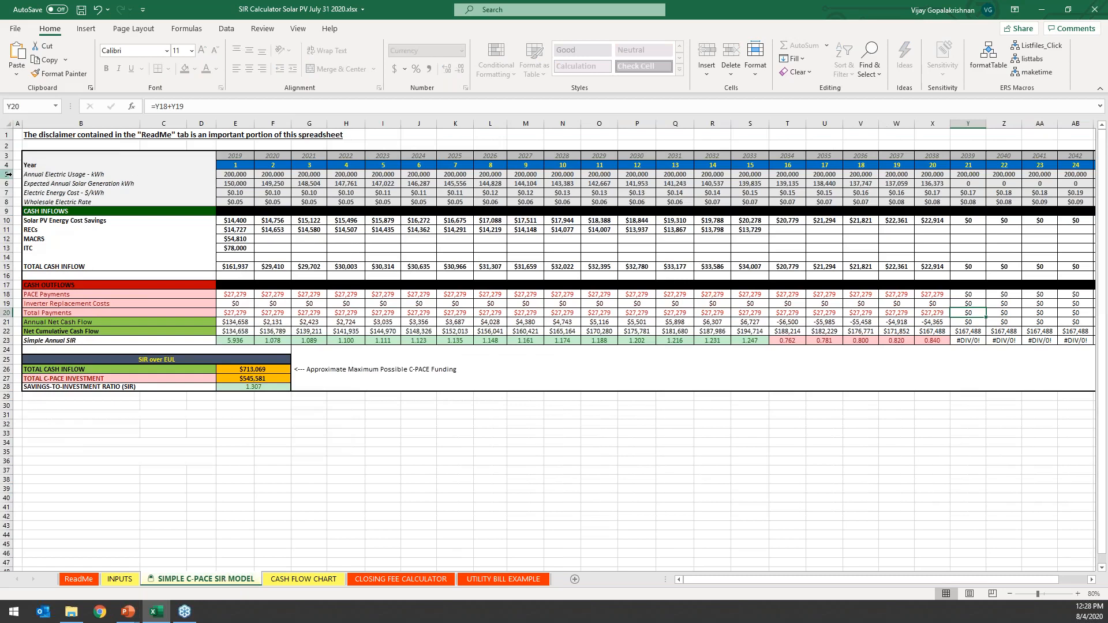
pyautogui.click(43, 172)
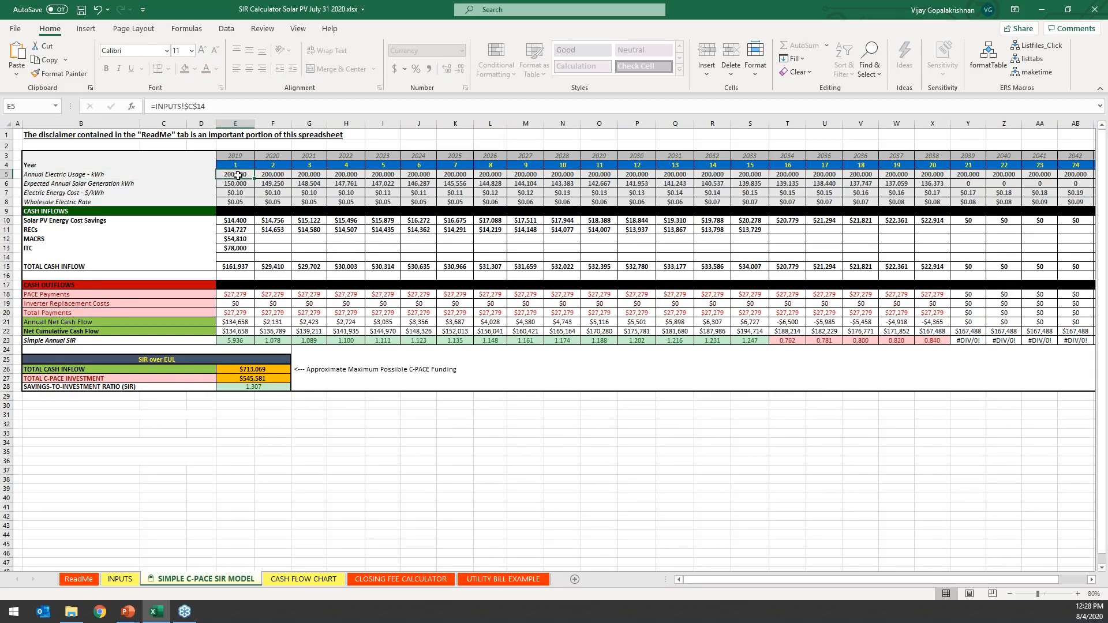
pyautogui.click(122, 184)
pyautogui.click(248, 183)
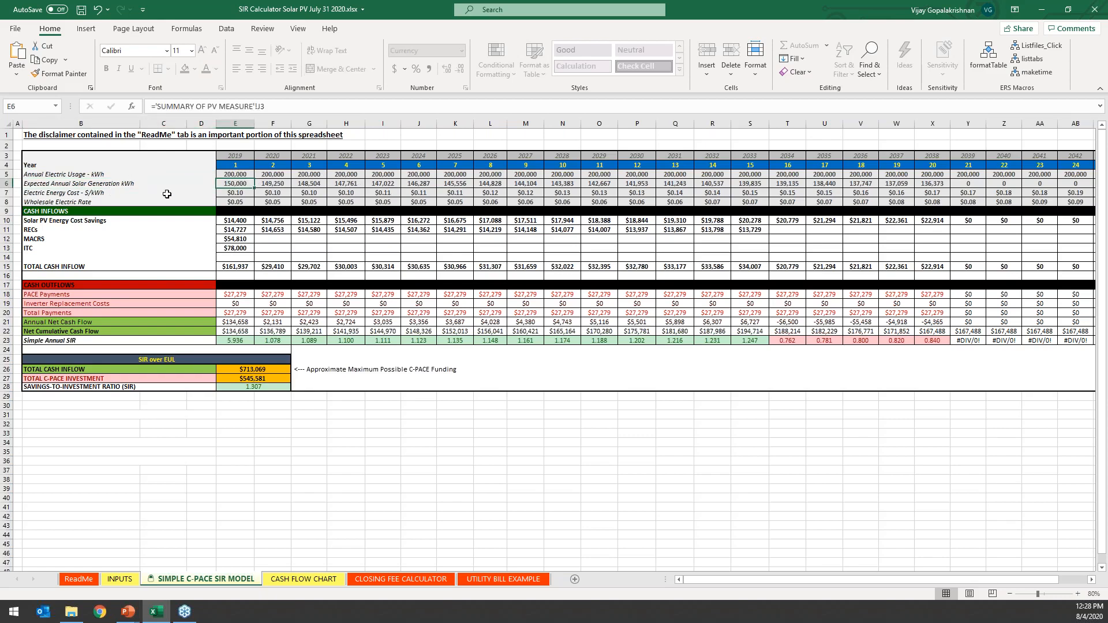
pyautogui.click(240, 194)
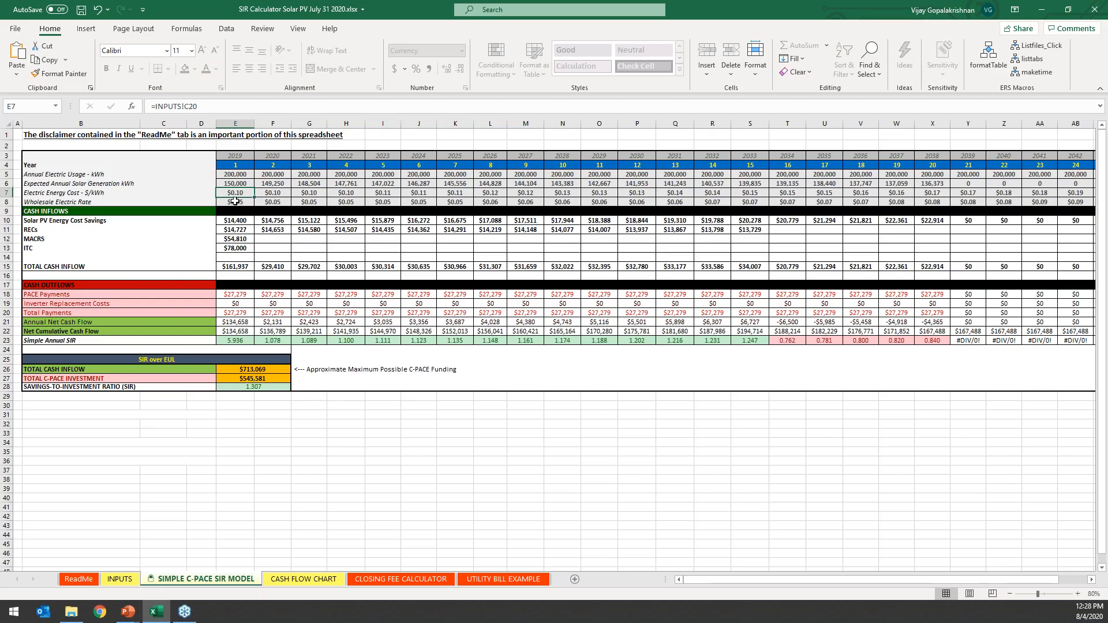
pyautogui.click(235, 201)
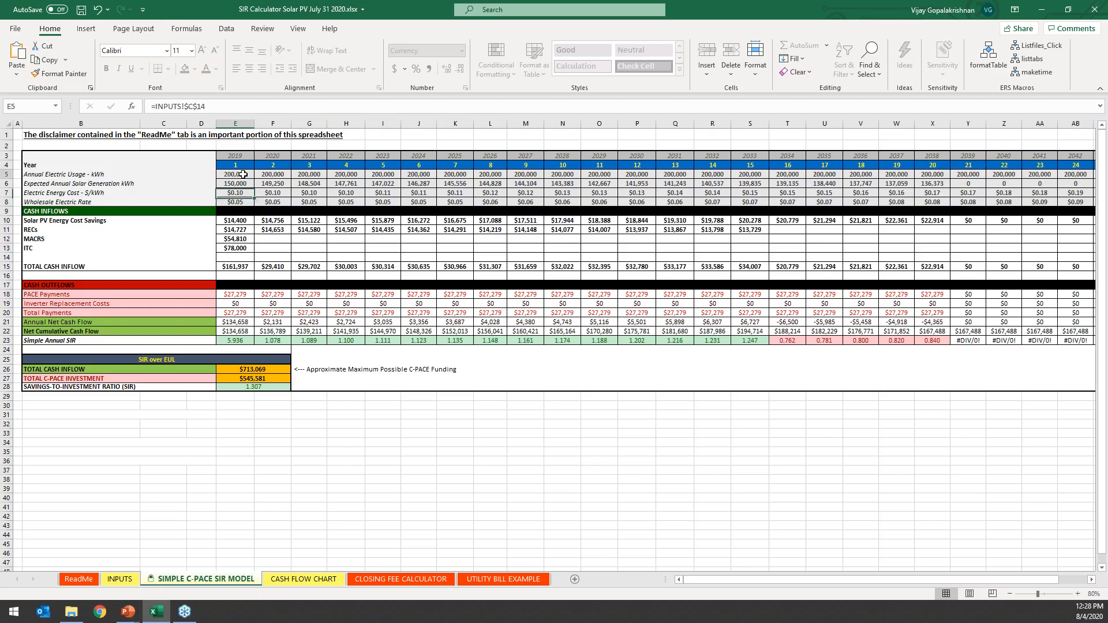
# Examine how Solar PV Energy Cost Savings are calculated from usage, generation and rates in year 1, and compare year 20.
pyautogui.click(243, 174)
pyautogui.click(241, 183)
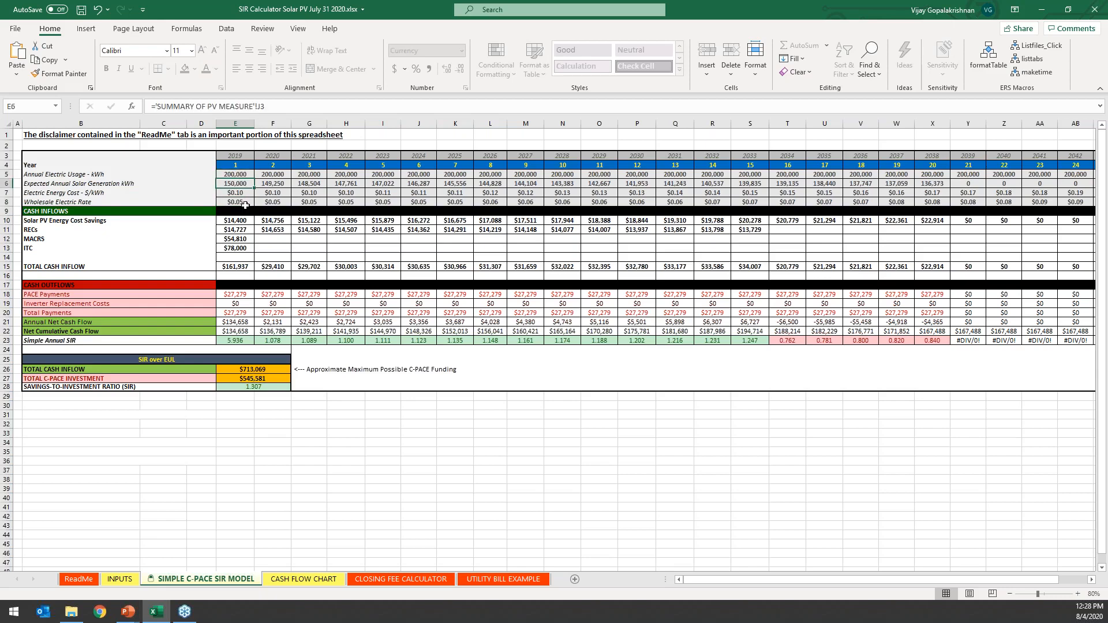
pyautogui.click(246, 203)
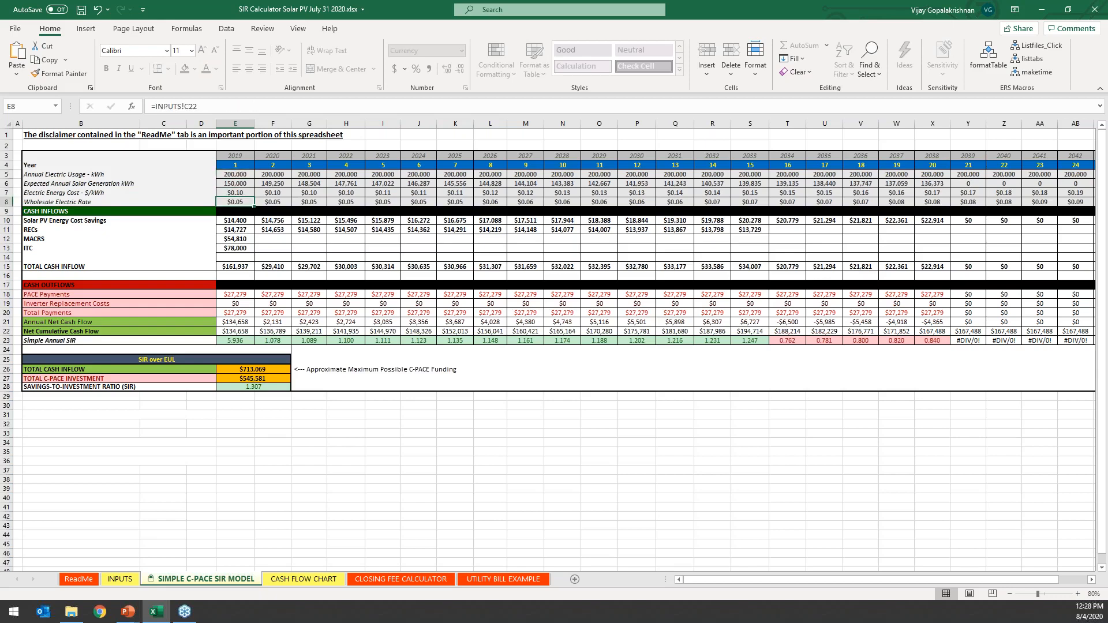
pyautogui.click(246, 221)
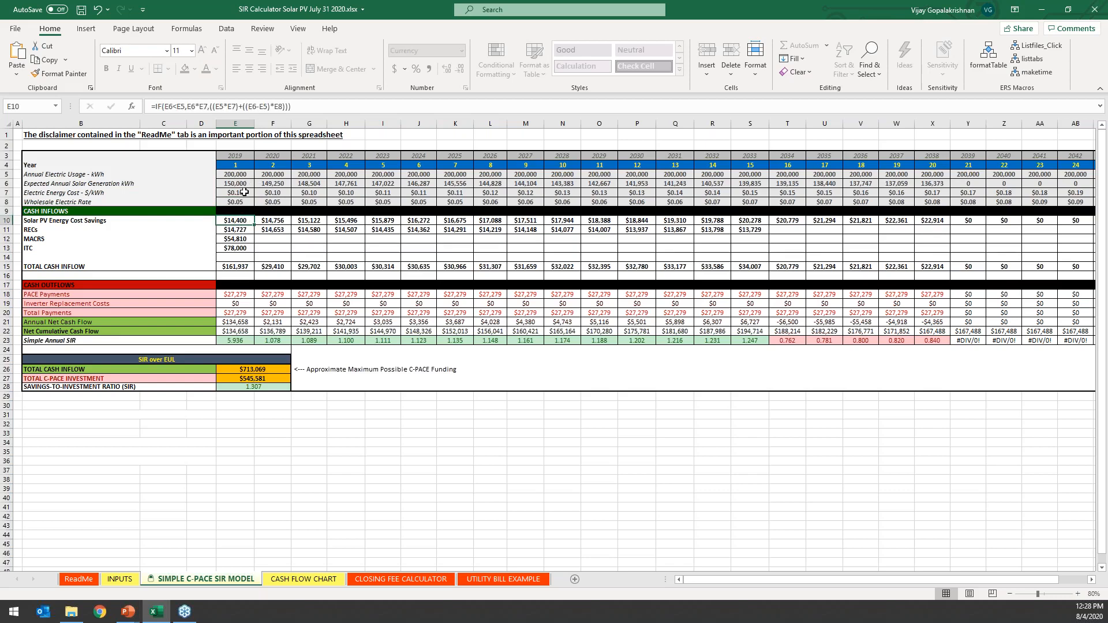
pyautogui.click(245, 193)
pyautogui.click(242, 221)
pyautogui.hscroll(2, 756, 164)
pyautogui.click(812, 221)
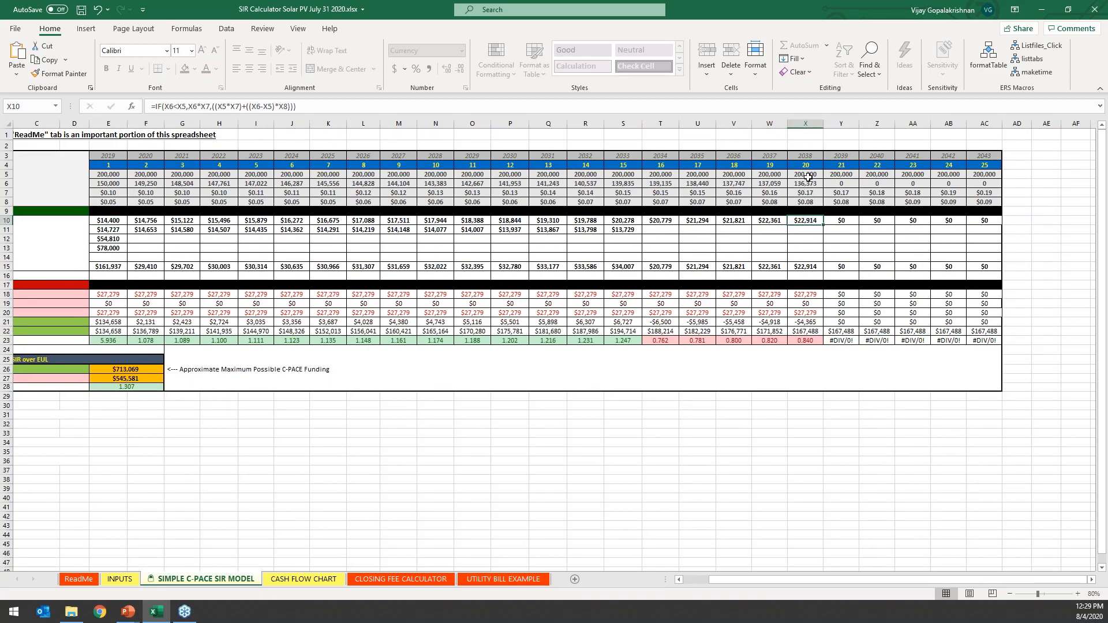
pyautogui.hscroll(-2, 554, 346)
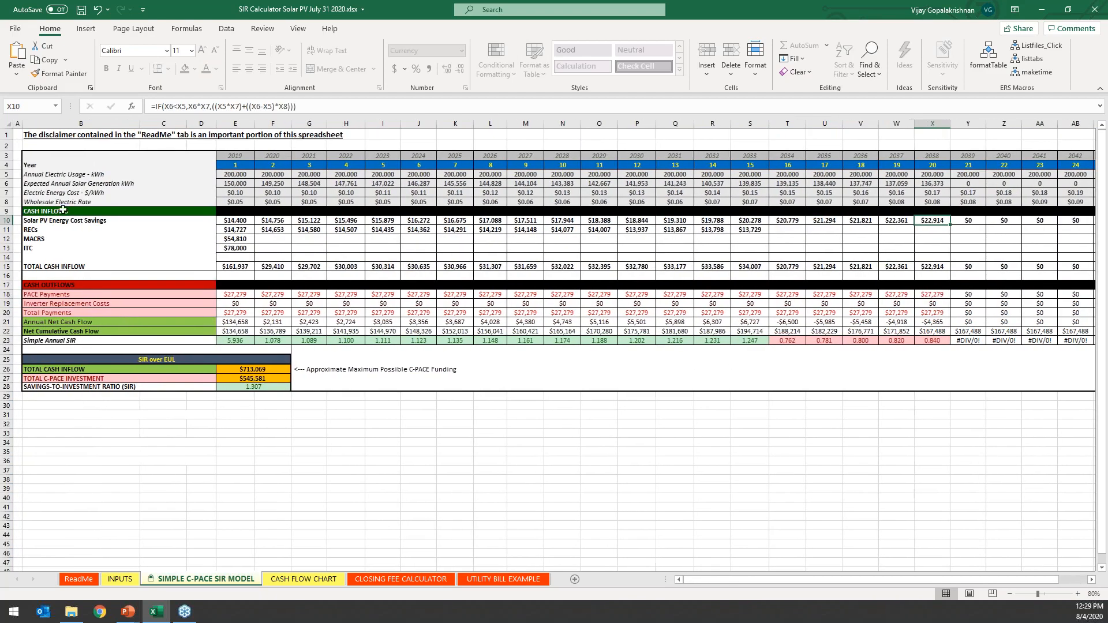
# Examine the year 1 RECs formula in the SIR model and check it against the Quantity of RECs on the INPUTS sheet.
pyautogui.click(243, 230)
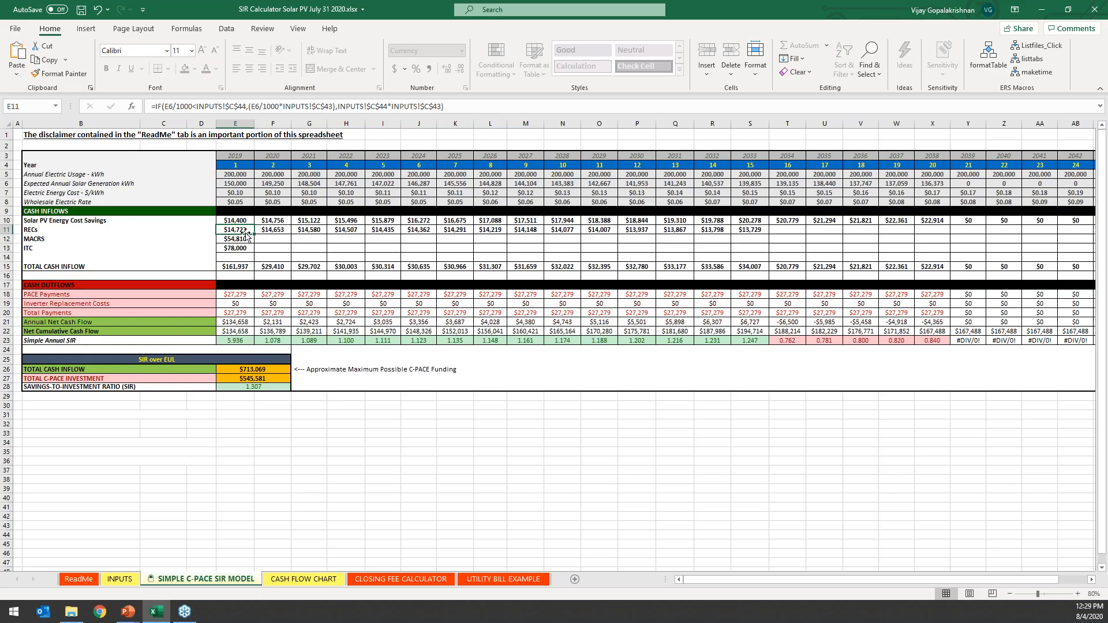
pyautogui.click(122, 580)
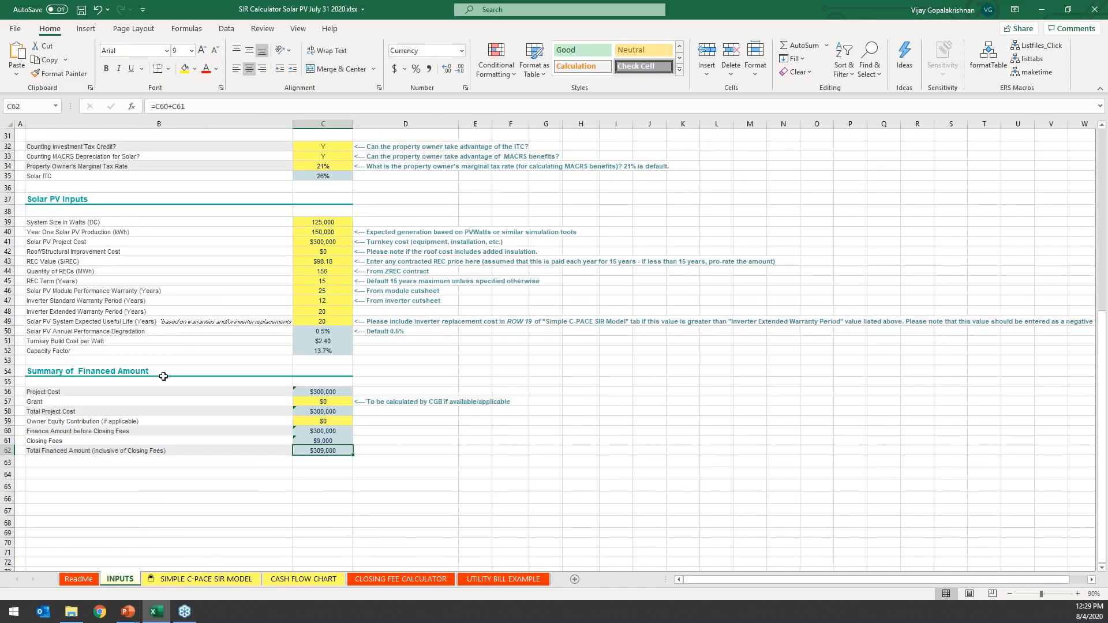
pyautogui.click(319, 271)
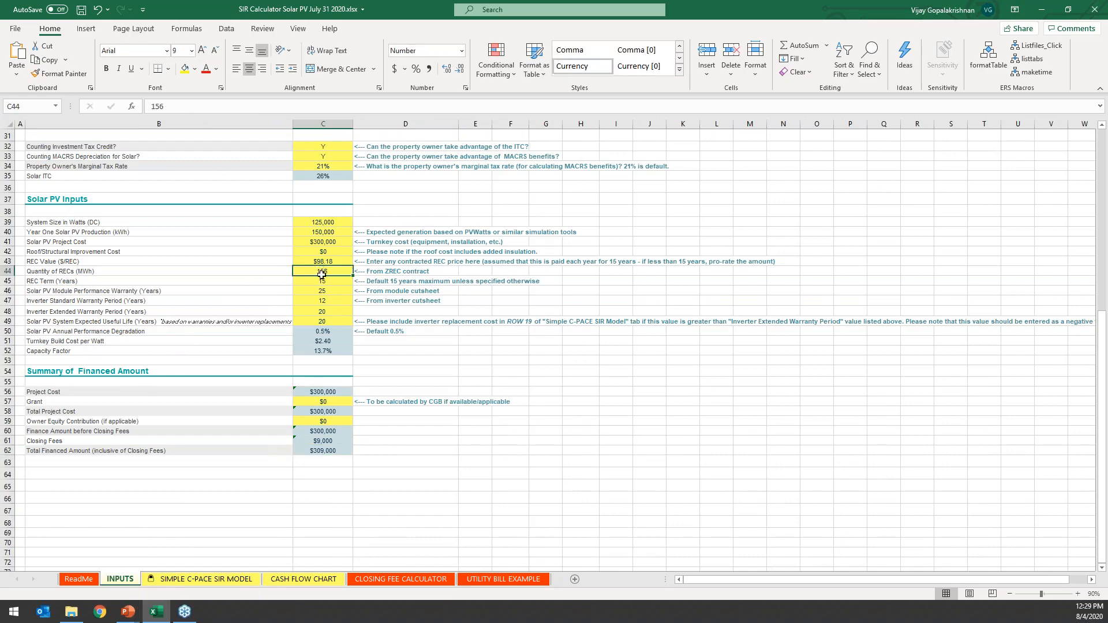
pyautogui.click(224, 579)
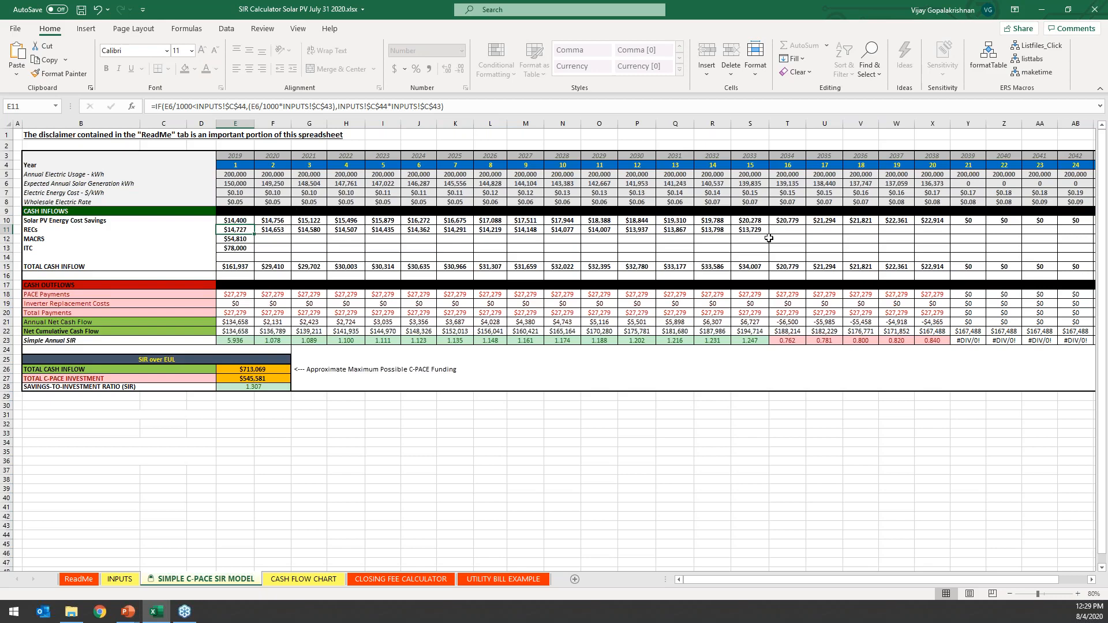
# Examine the year 1 MACRS formula in the SIR model and unhide the TAX BENEFITS sheet it draws from.
pyautogui.click(244, 239)
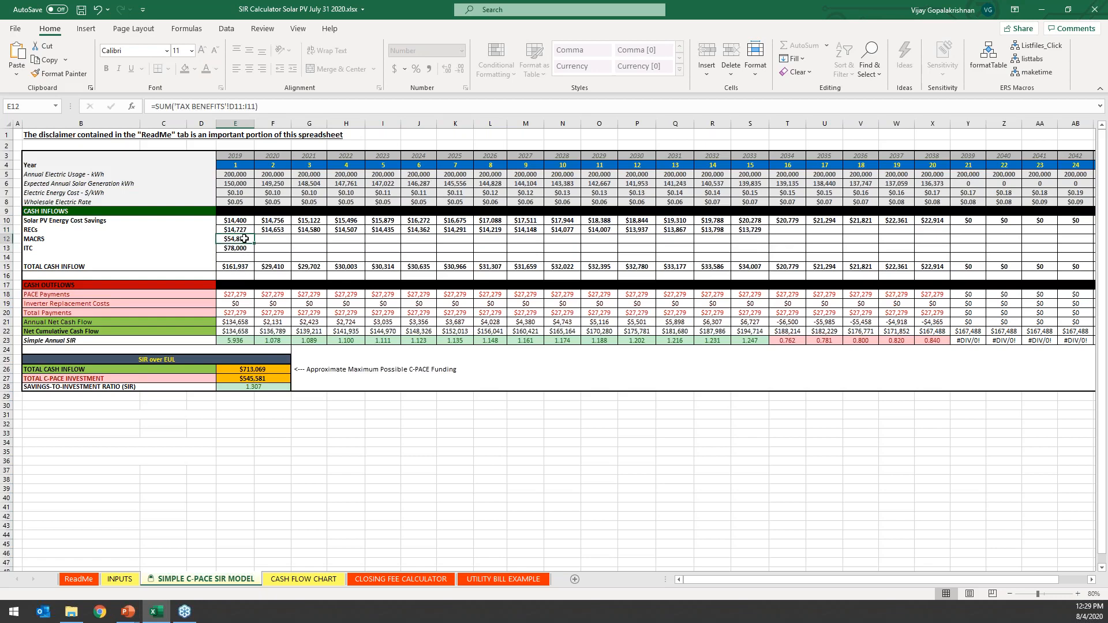
pyautogui.rightClick(342, 579)
pyautogui.click(357, 551)
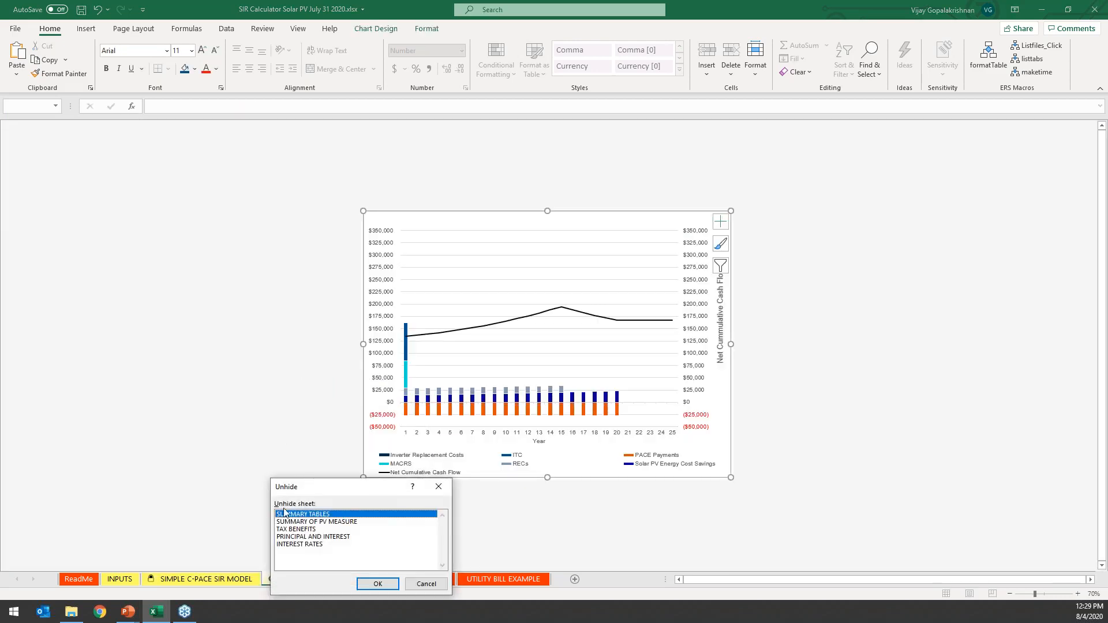
pyautogui.click(301, 529)
pyautogui.click(377, 583)
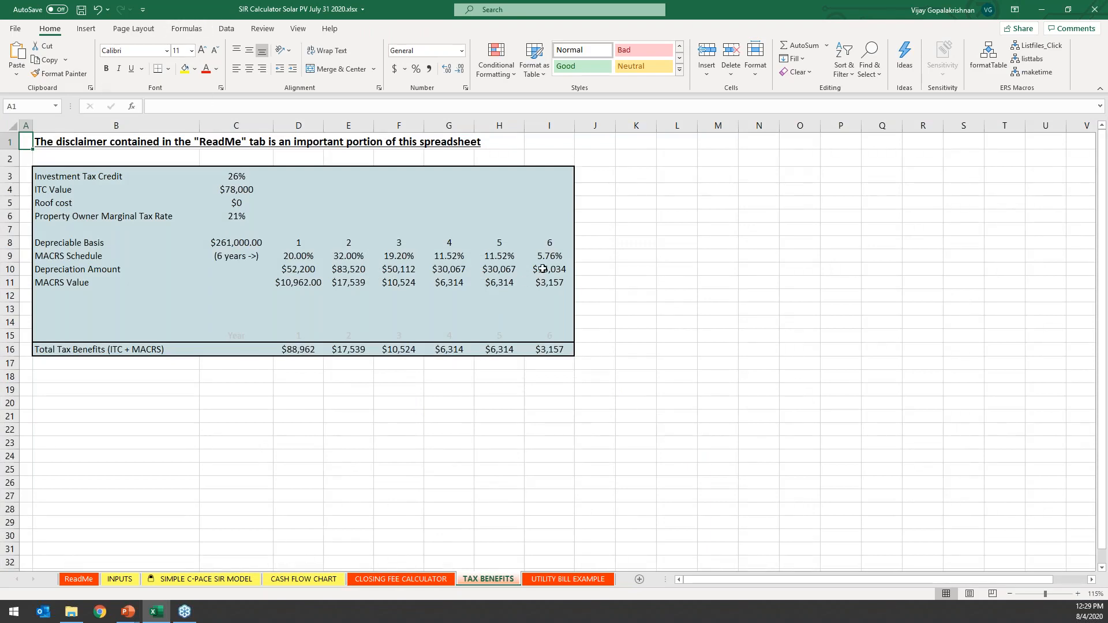
# Check the tax settings on the INPUTS sheet, and review the year 1 ITC formula and Total Cash Inflow through year 20 in the SIR model.
pyautogui.click(118, 580)
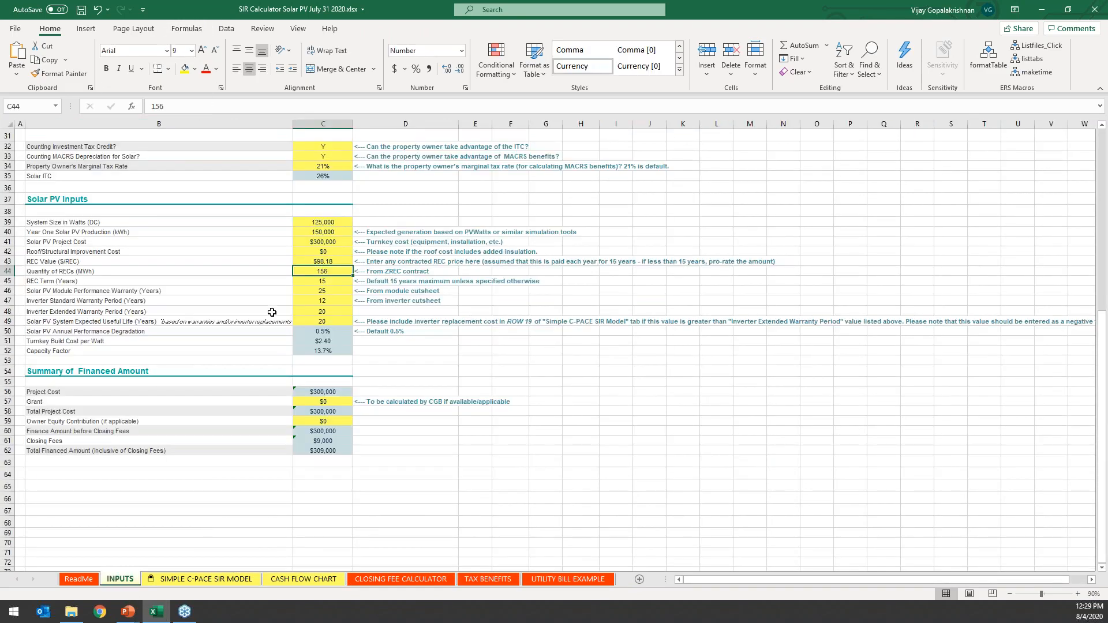
pyautogui.click(205, 580)
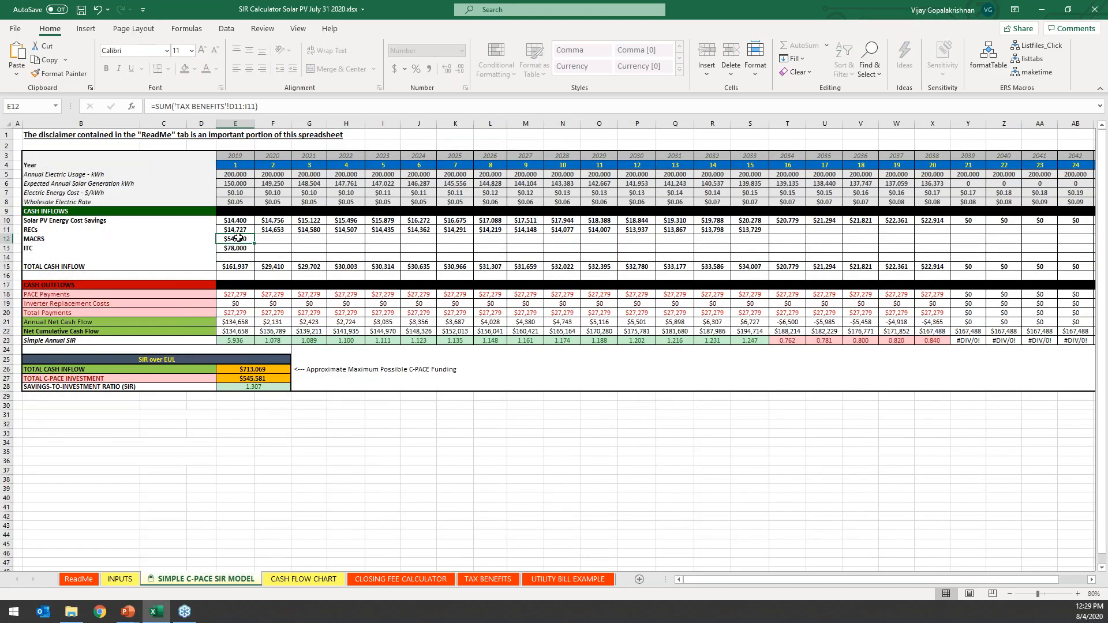
pyautogui.click(38, 247)
pyautogui.click(245, 247)
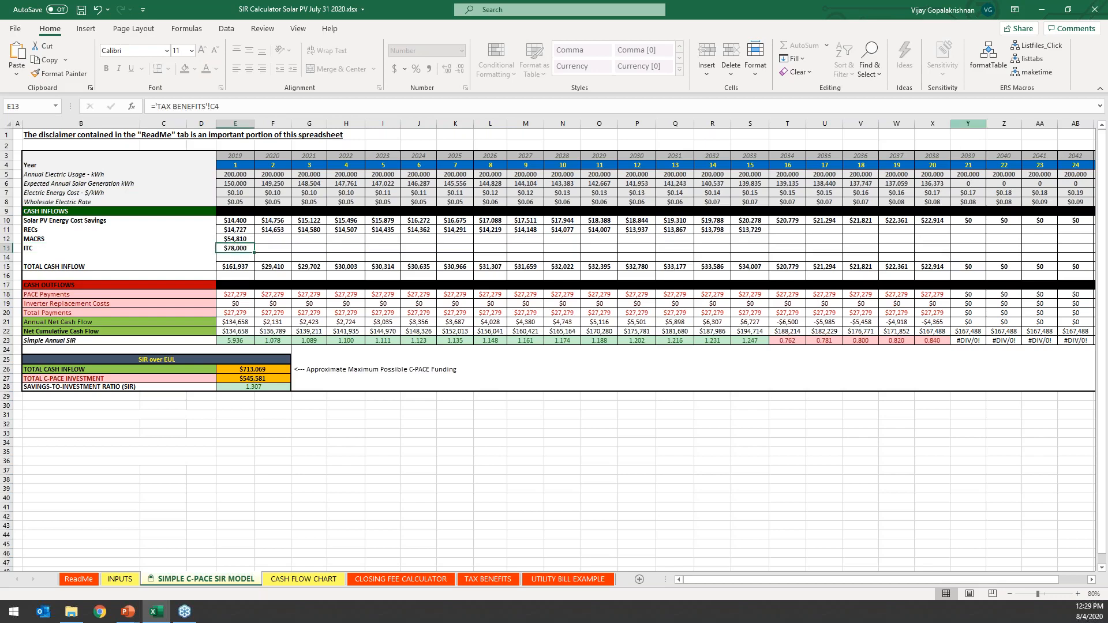
pyautogui.click(933, 266)
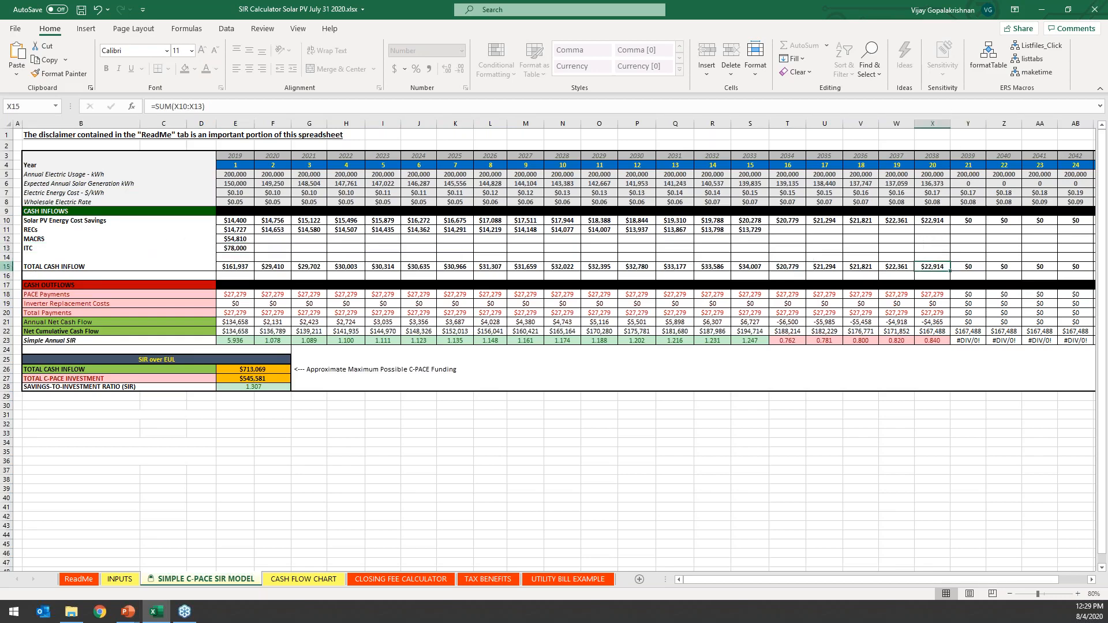
pyautogui.click(6, 267)
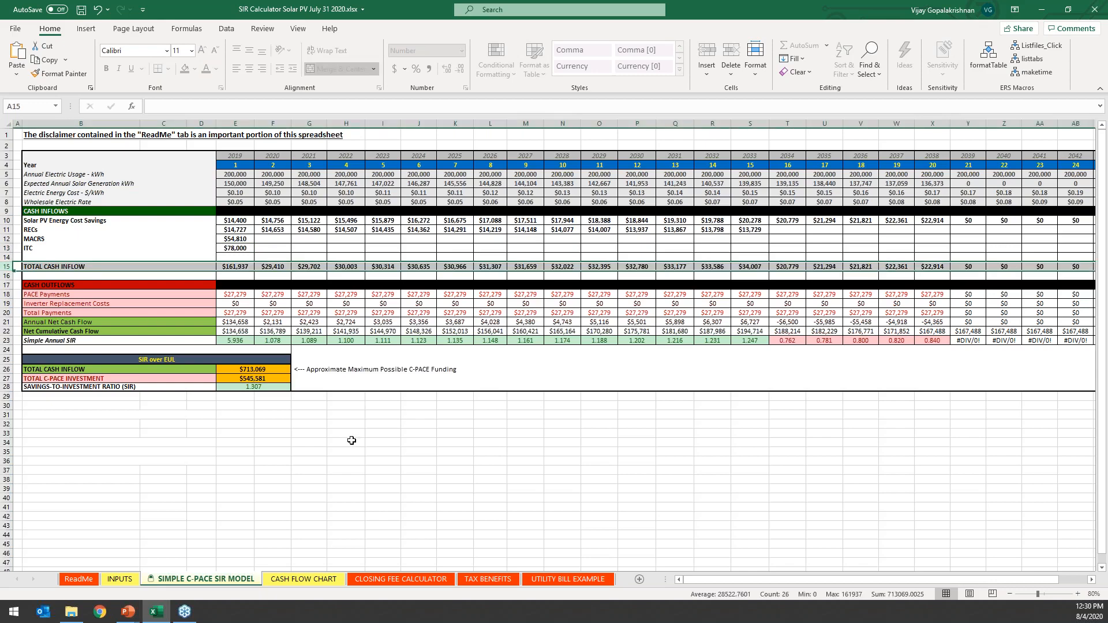
# Examine the year 1 PACE Payments formula under Cash Outflows and unhide the PRINCIPAL AND INTEREST sheet.
pyautogui.click(62, 285)
pyautogui.click(237, 294)
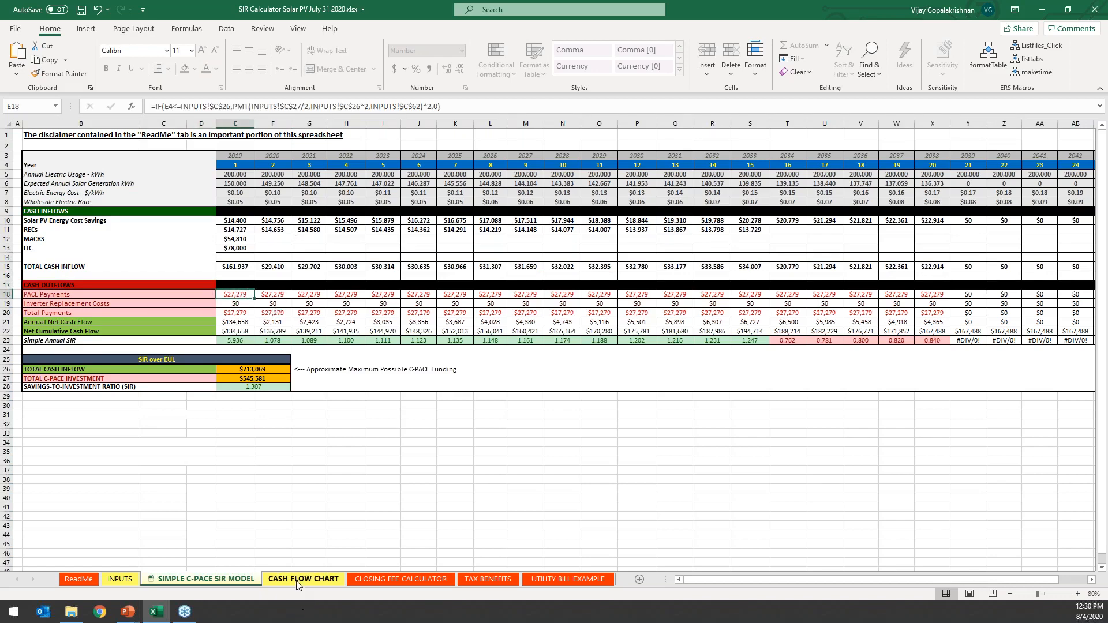
pyautogui.rightClick(271, 579)
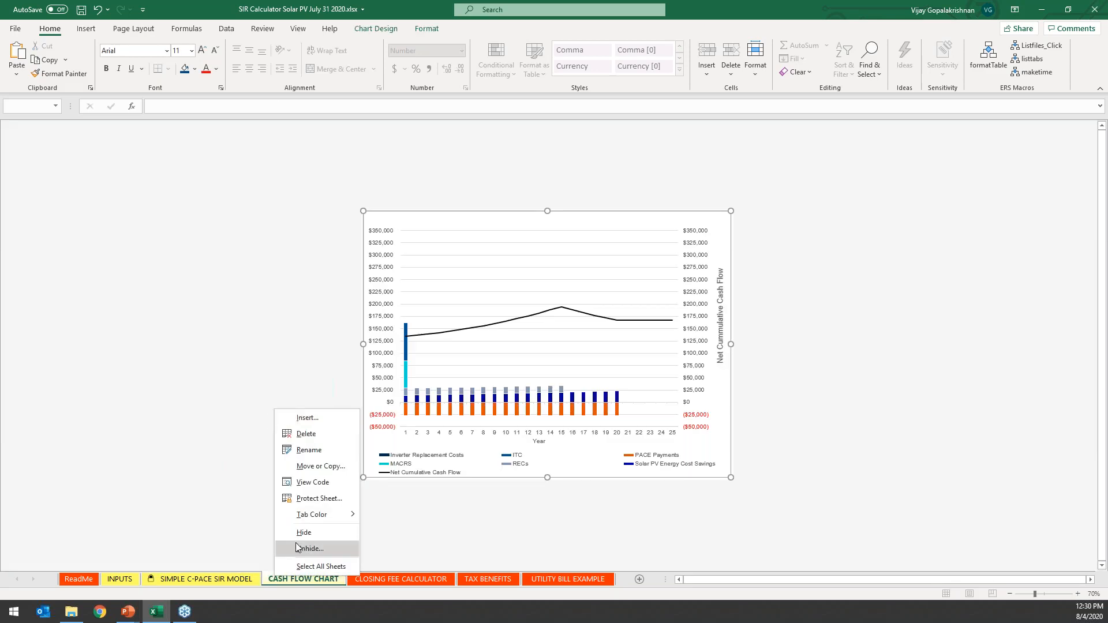
pyautogui.click(300, 547)
pyautogui.doubleClick(254, 529)
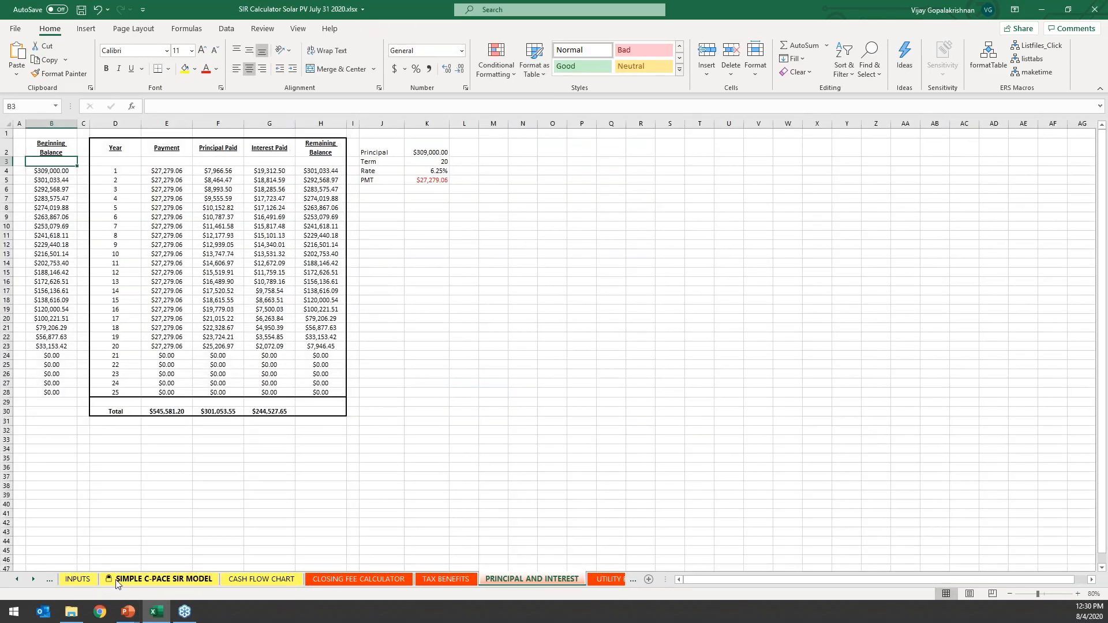
# Back on the SIMPLE C-PACE SIR MODEL sheet, review PACE Payments, Inverter Replacement Costs and Total Payments over years 1 to 20.
pyautogui.click(119, 579)
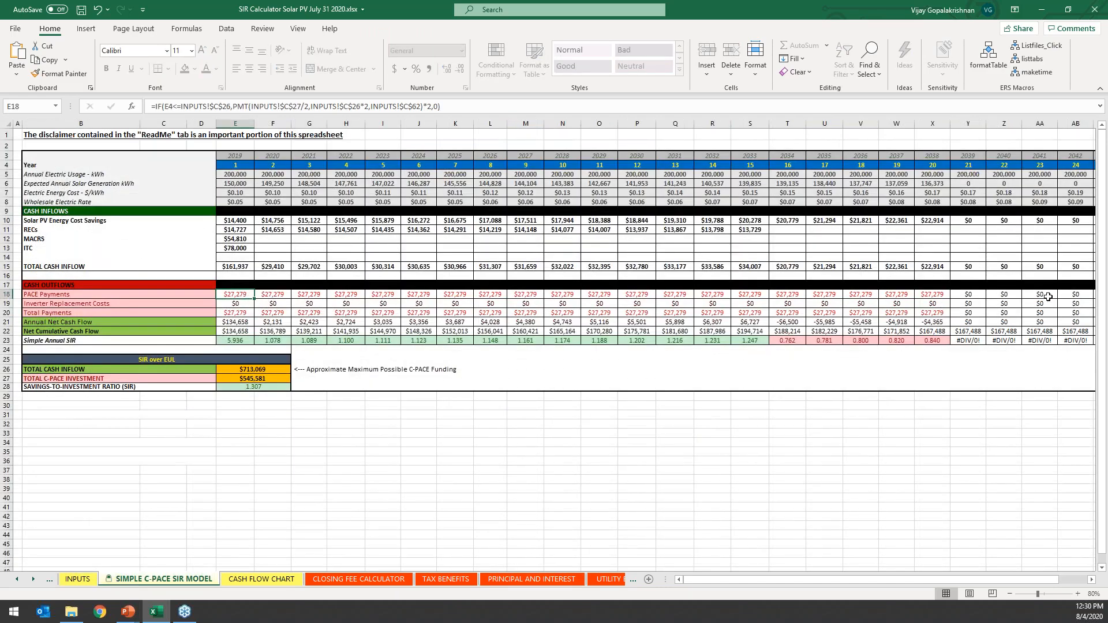
pyautogui.click(934, 295)
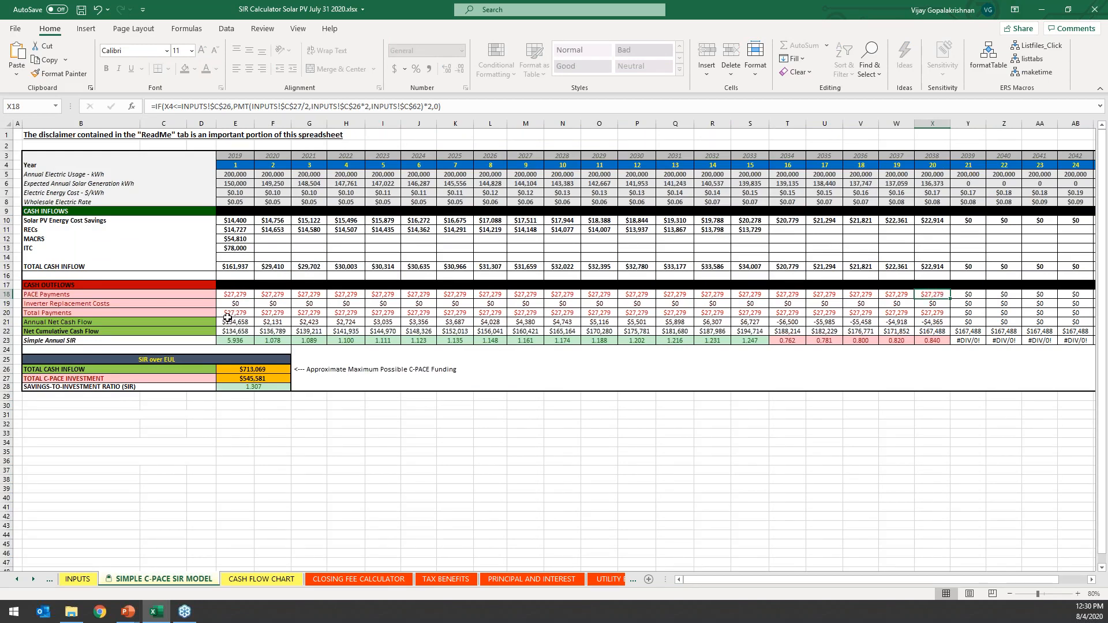
pyautogui.click(9, 303)
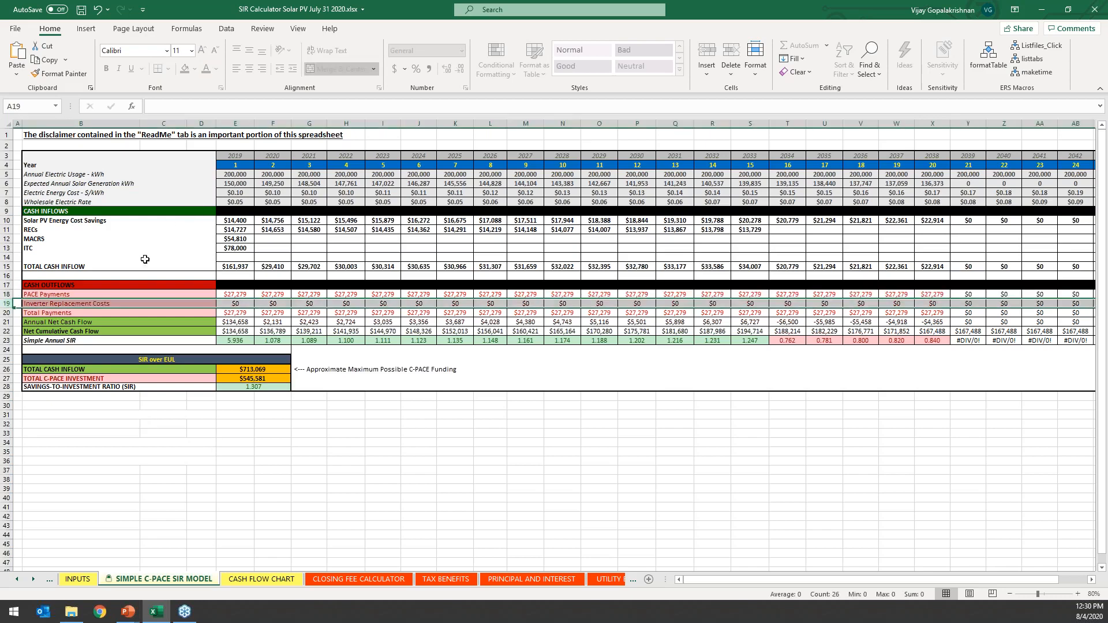
pyautogui.click(161, 304)
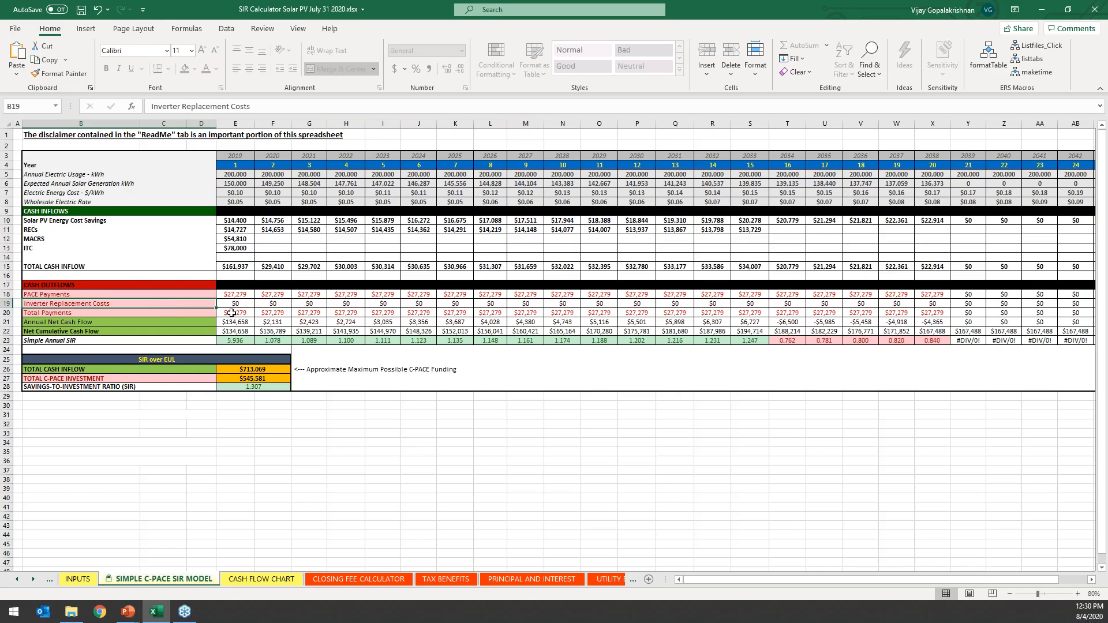
pyautogui.moveTo(231, 314); pyautogui.dragTo(941, 314)
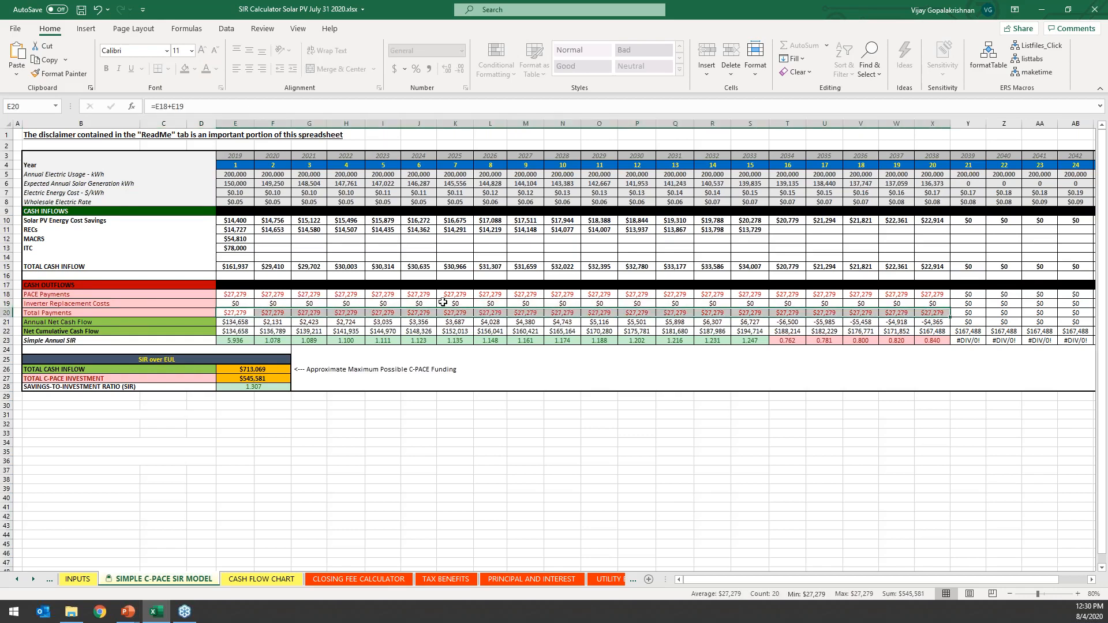
pyautogui.click(244, 303)
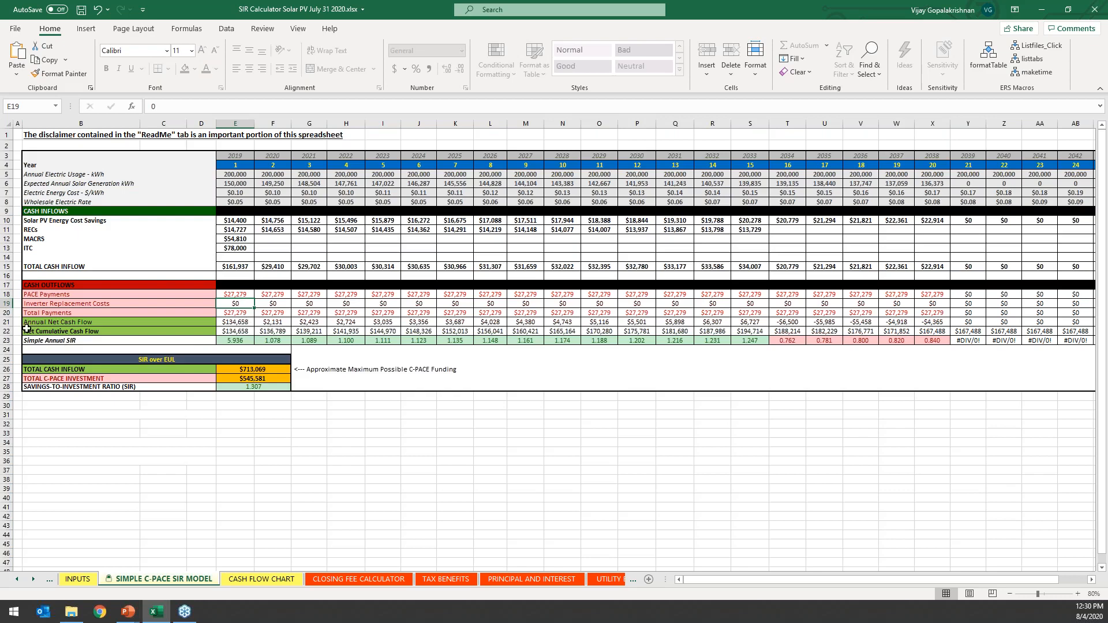
# Review the annual and cumulative net cash flow rows, and examine the formulas for Total Cash Inflow and Savings-to-Investment Ratio over EUL.
pyautogui.click(9, 323)
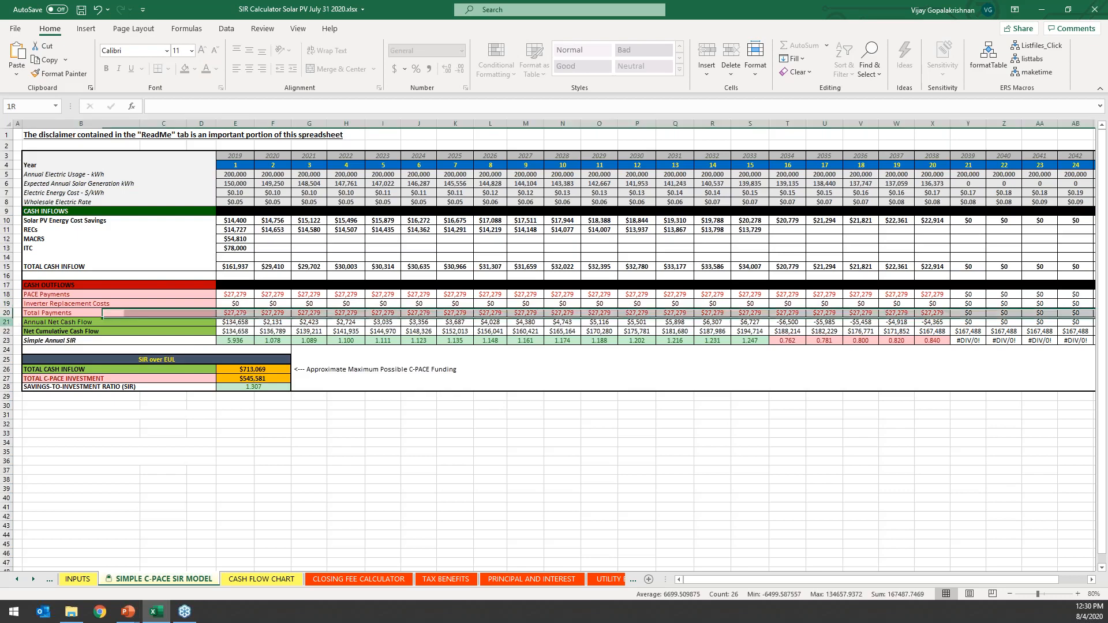
pyautogui.click(8, 331)
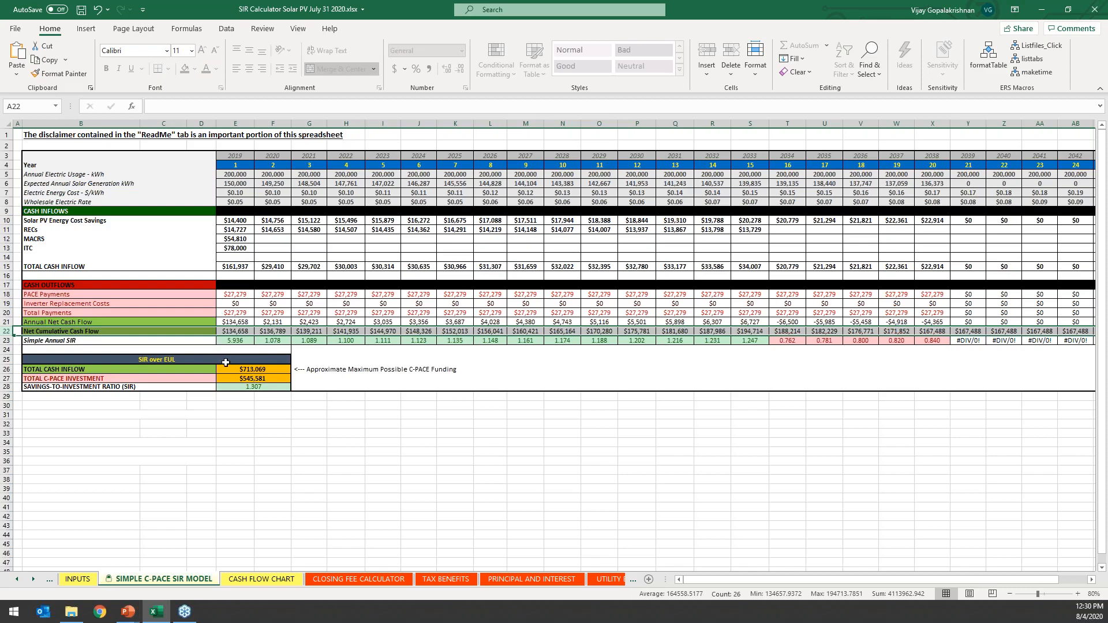
pyautogui.click(257, 370)
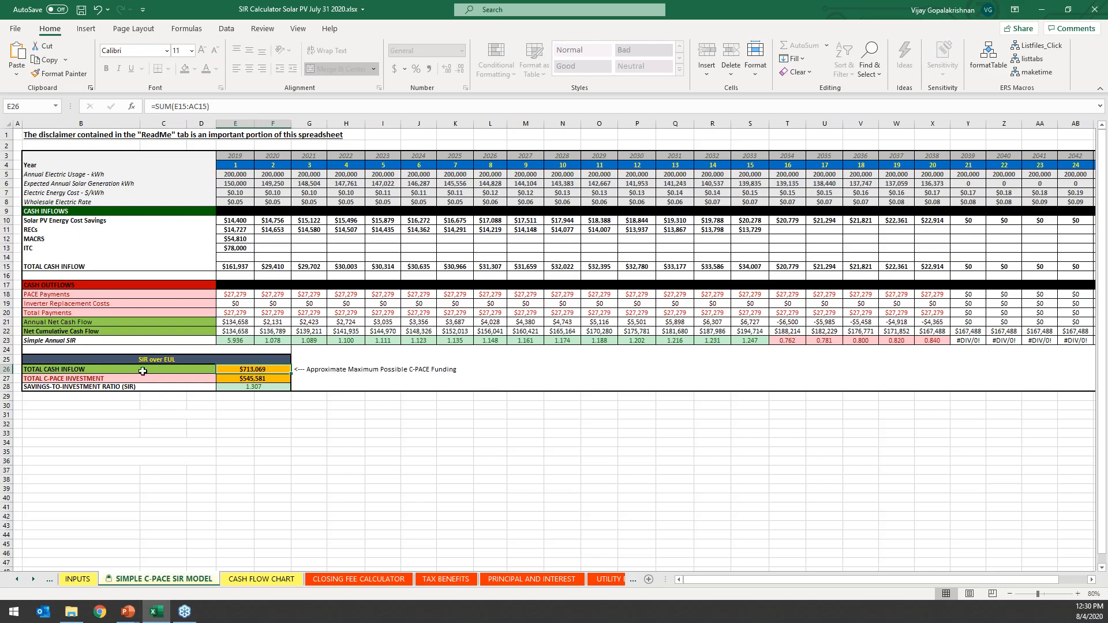
pyautogui.click(269, 387)
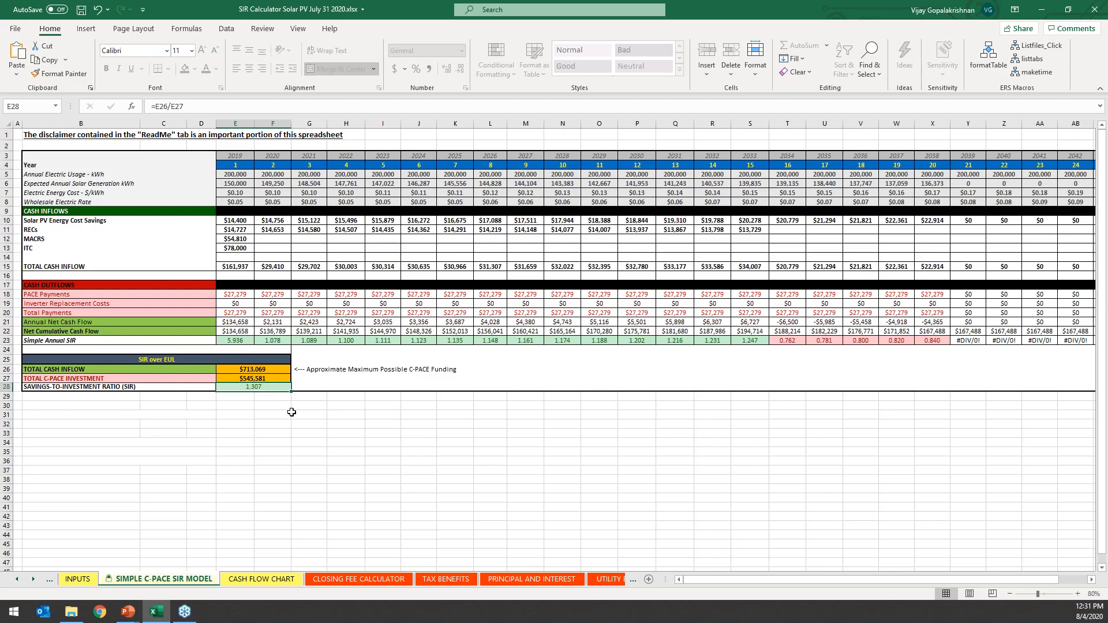
# Review the CASH FLOW CHART sheet, including its vertical value axis and the cash flow series across the years.
pyautogui.click(275, 581)
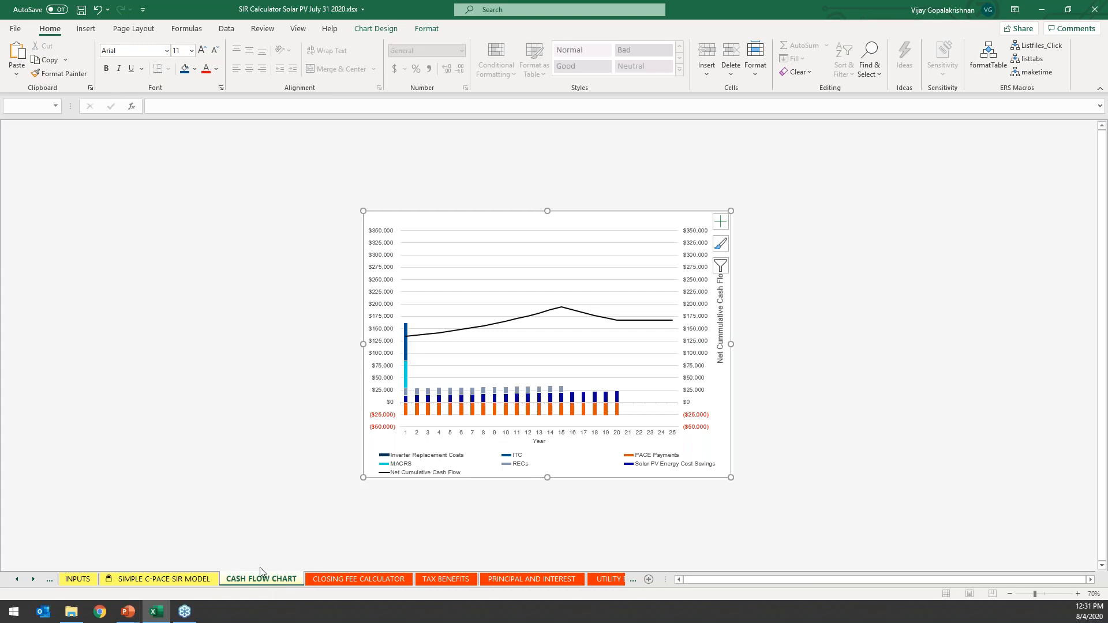
pyautogui.rightClick(380, 233)
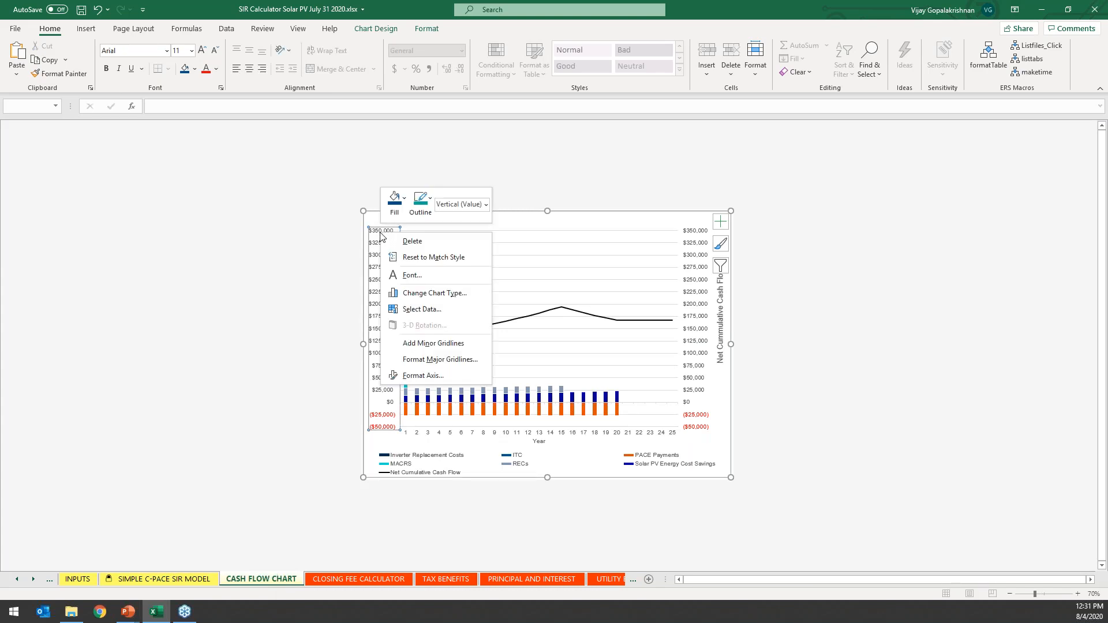
pyautogui.click(374, 330)
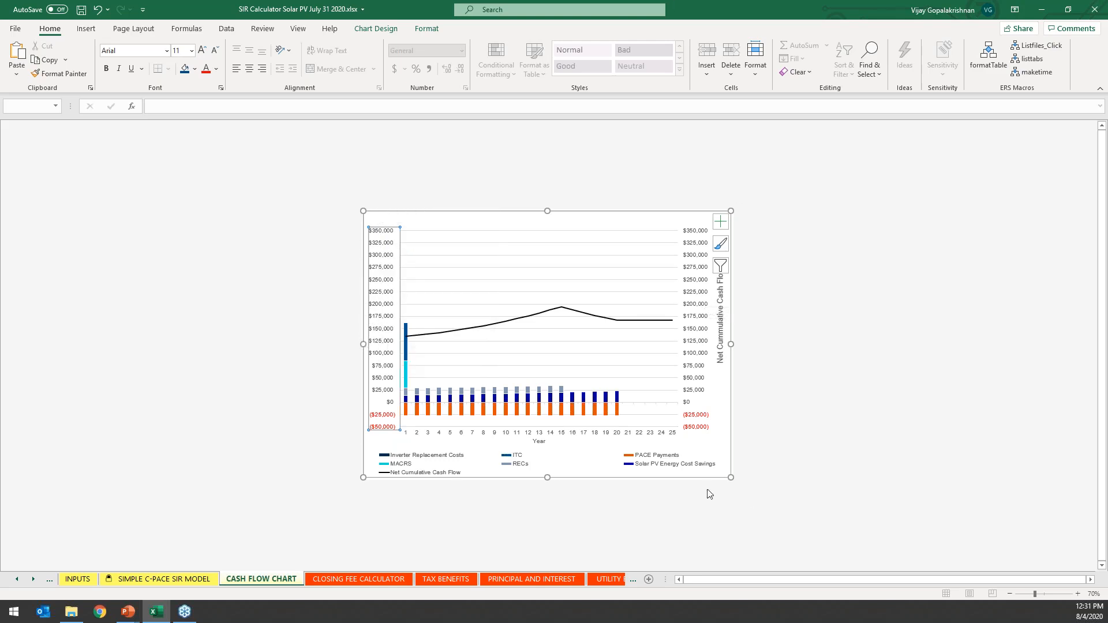
pyautogui.click(604, 514)
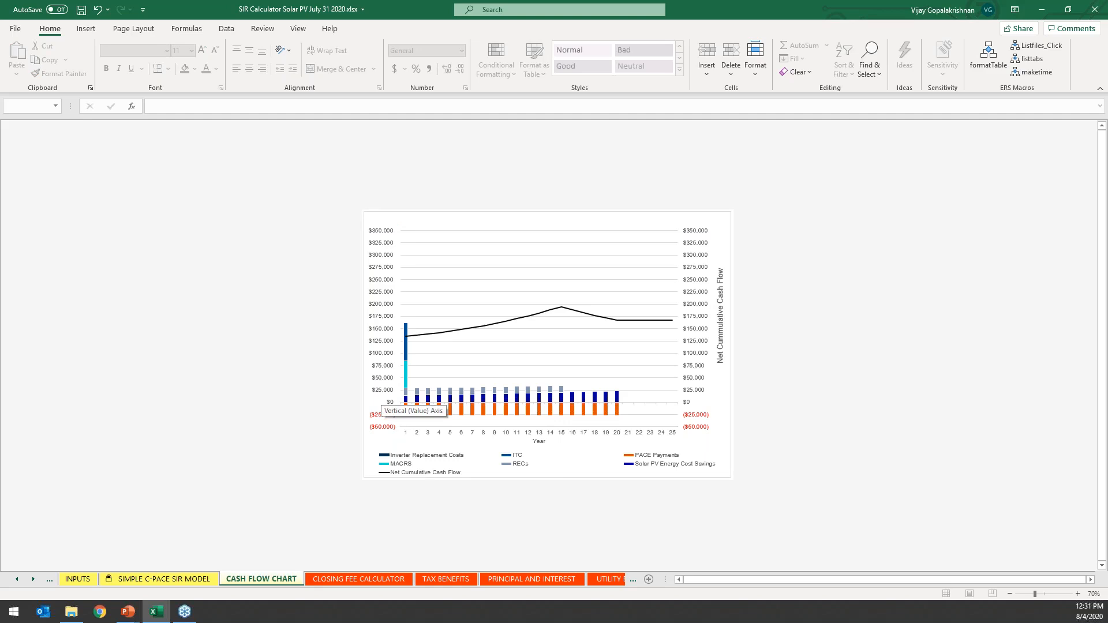
# On the INPUTS sheet, set the Solar PV System Expected Useful Life to 25 years.
pyautogui.click(79, 580)
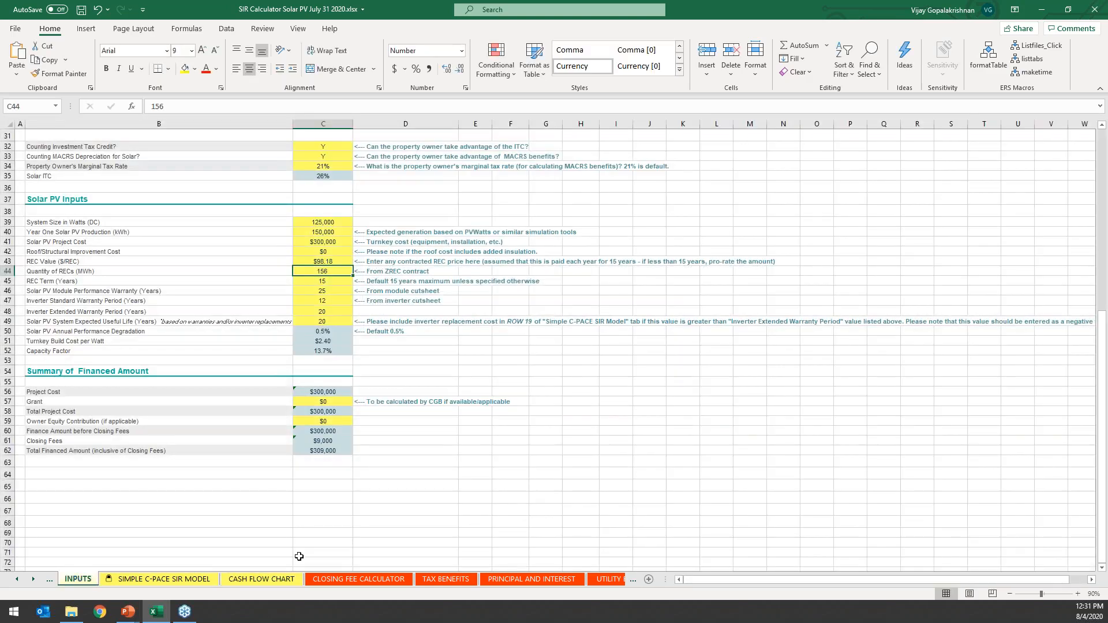
pyautogui.scroll(1, 448, 242)
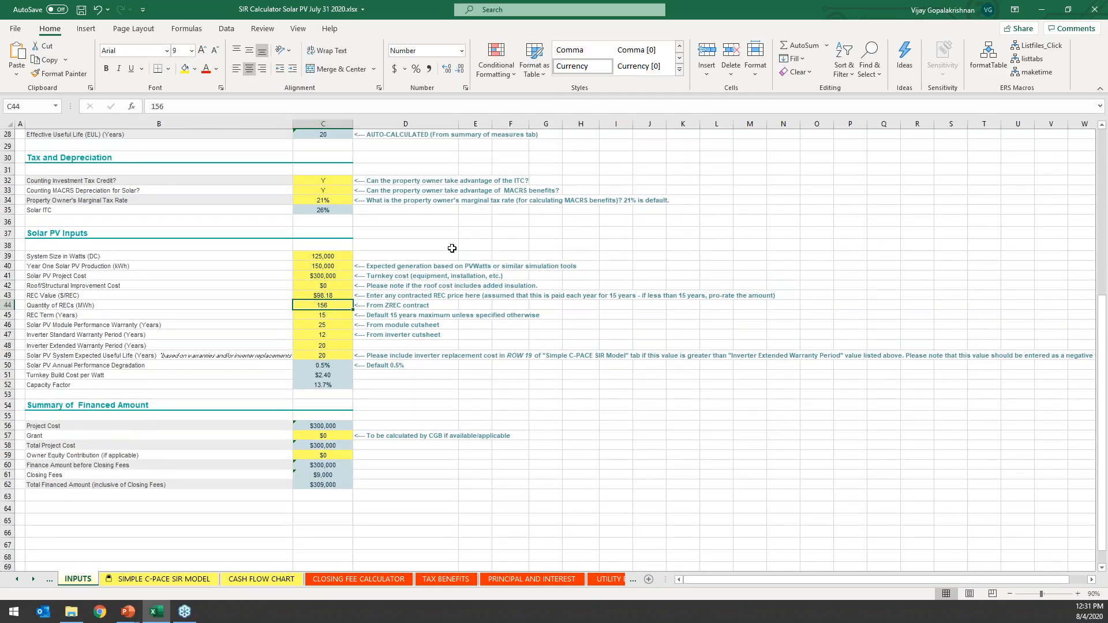
pyautogui.click(342, 355)
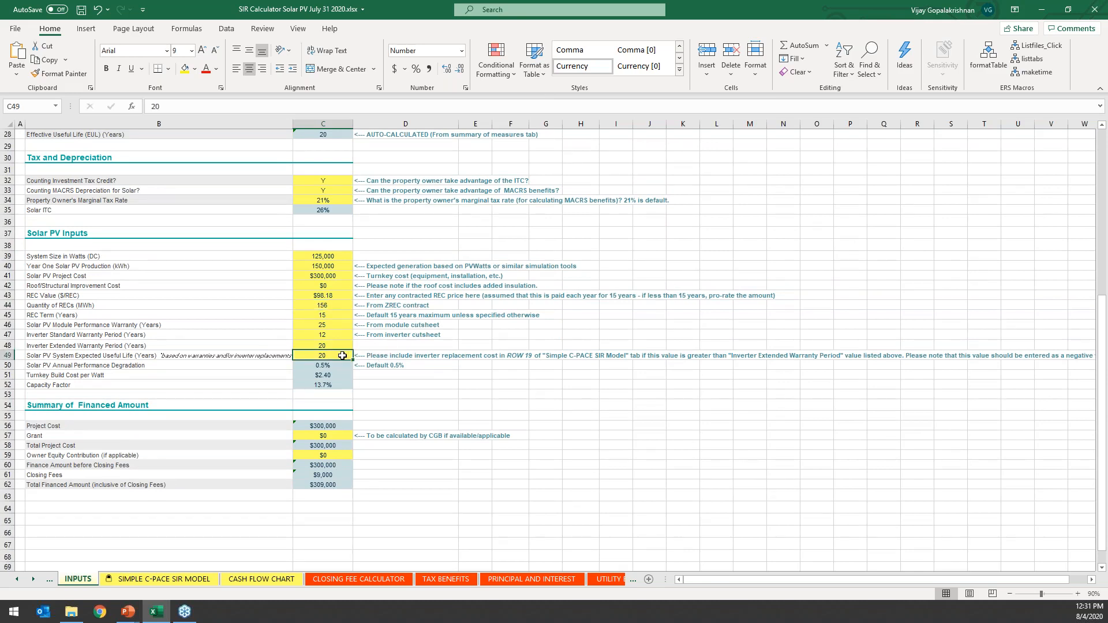
pyautogui.write('25')
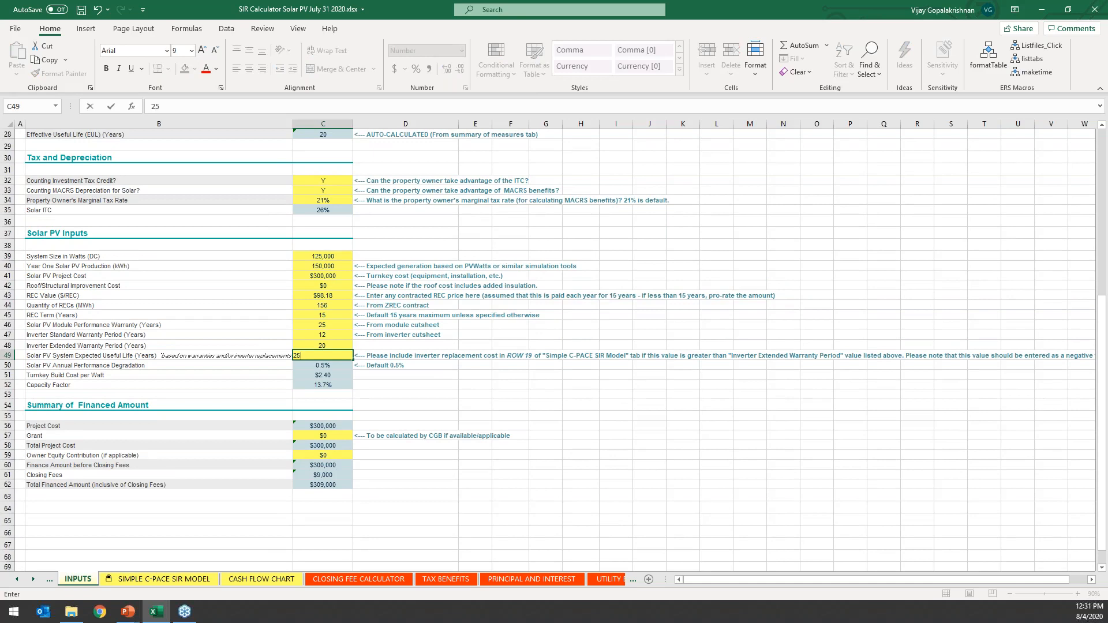
pyautogui.press('Return')
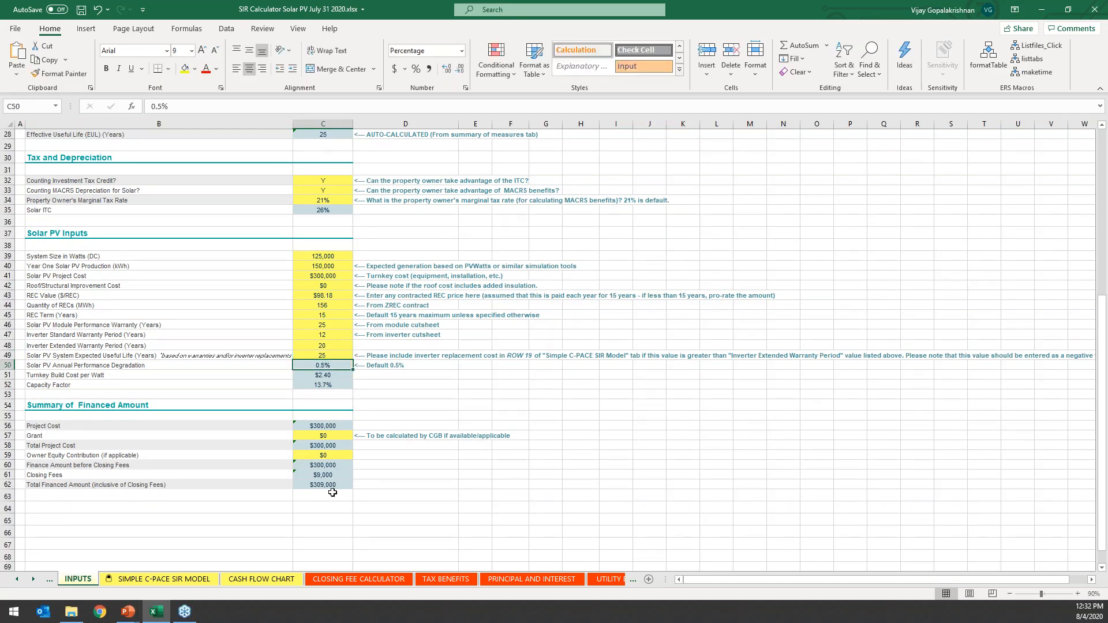
# In the SIR model, enter an Inverter Replacement Cost of -10000 for year 21 and view the cash flows through year 25.
pyautogui.click(157, 580)
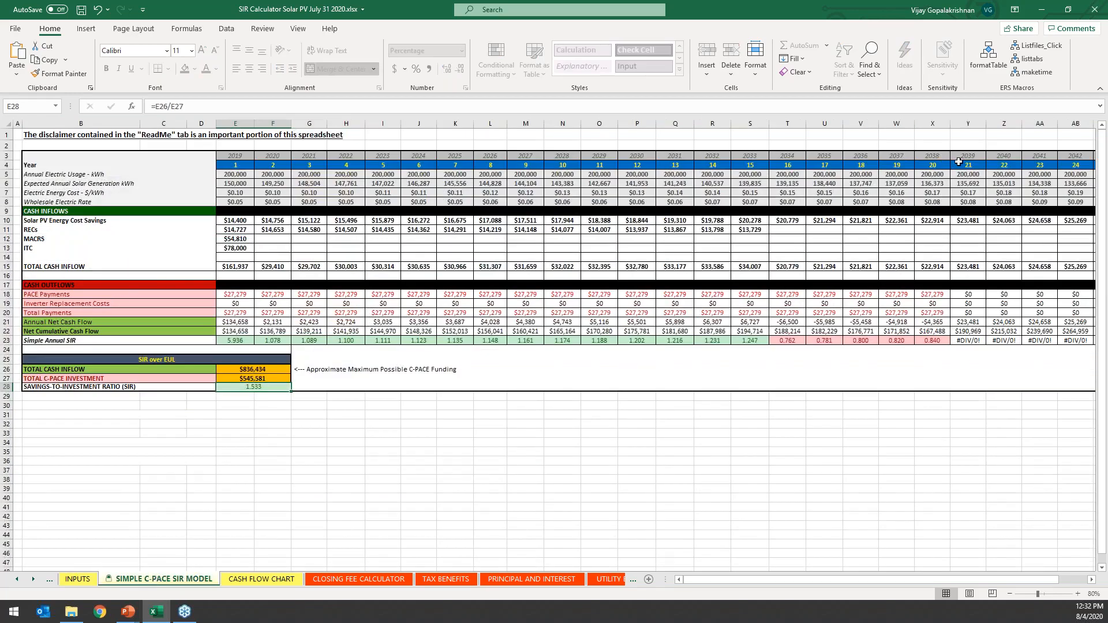
pyautogui.click(966, 304)
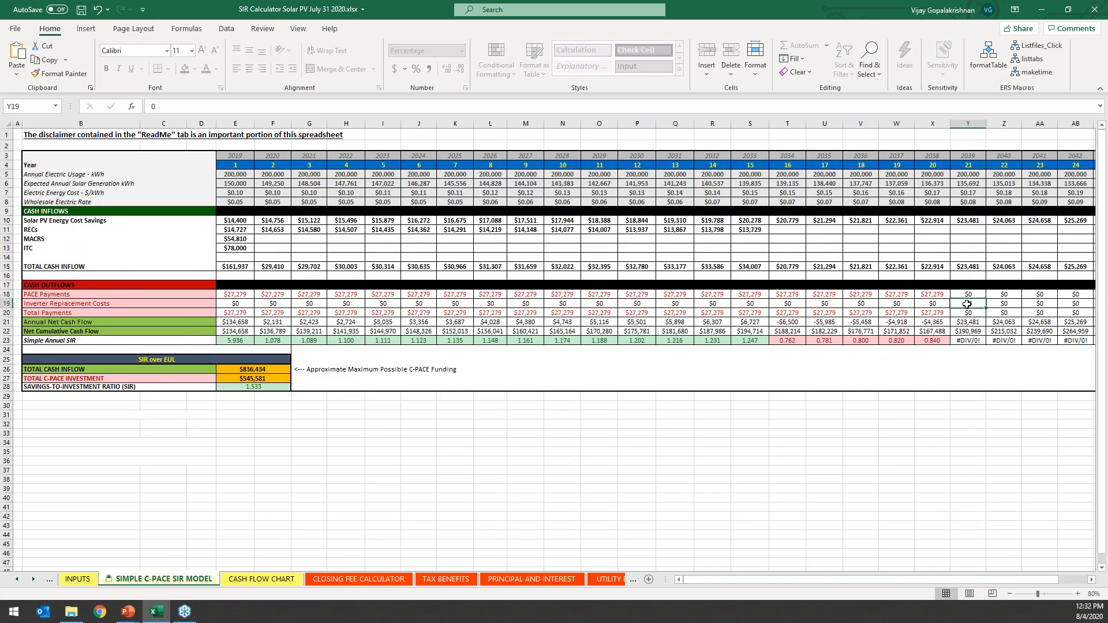
pyautogui.write('-100')
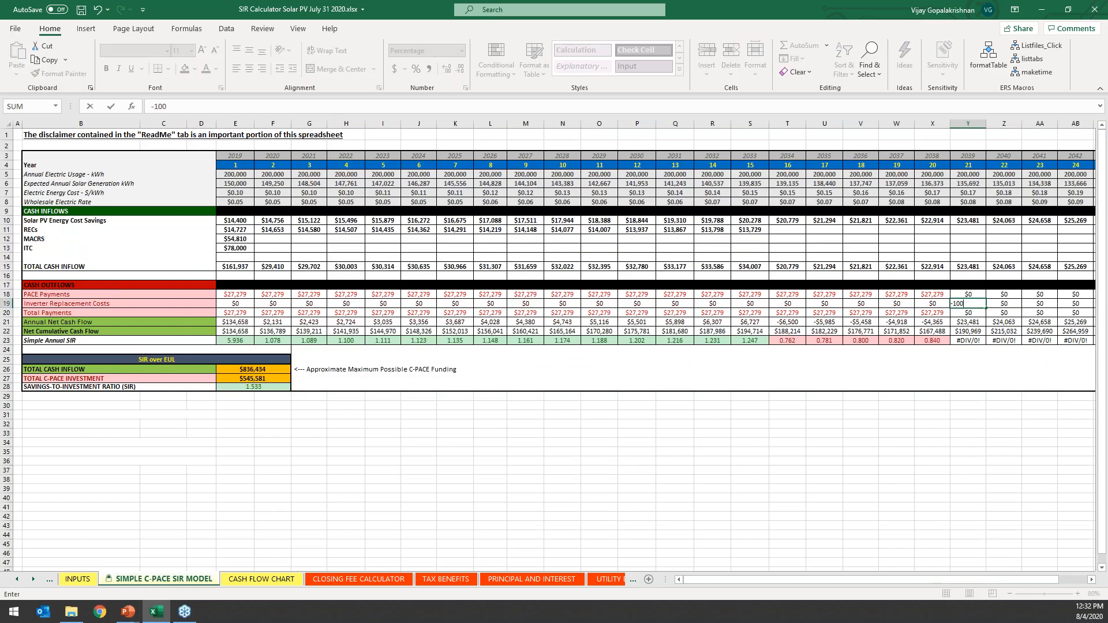
pyautogui.write('00')
pyautogui.press('Return')
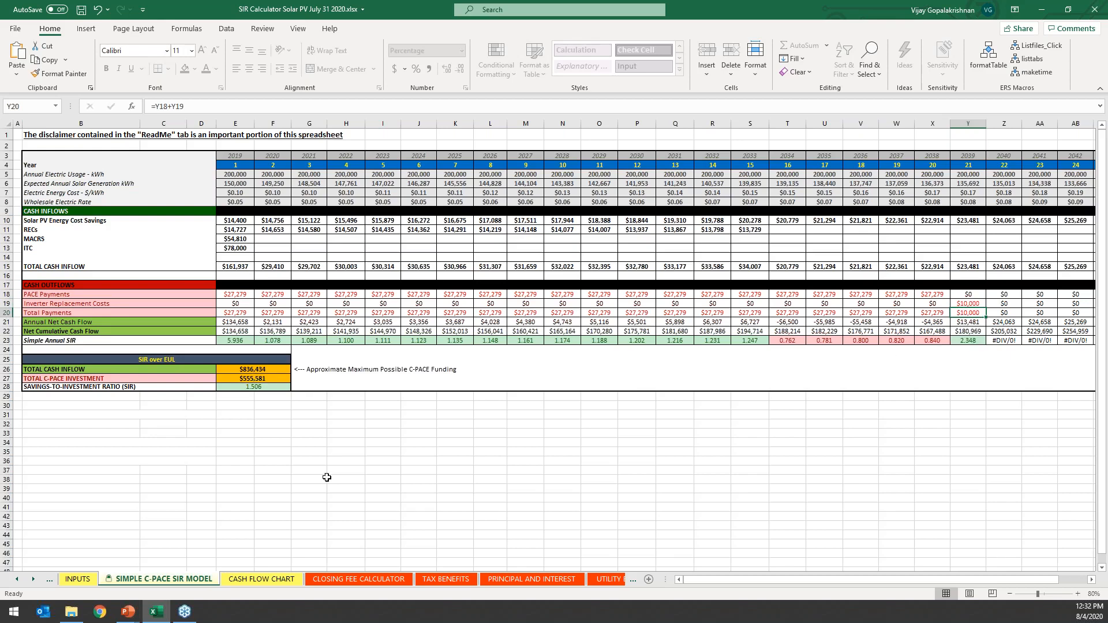
pyautogui.hscroll(3, 721, 289)
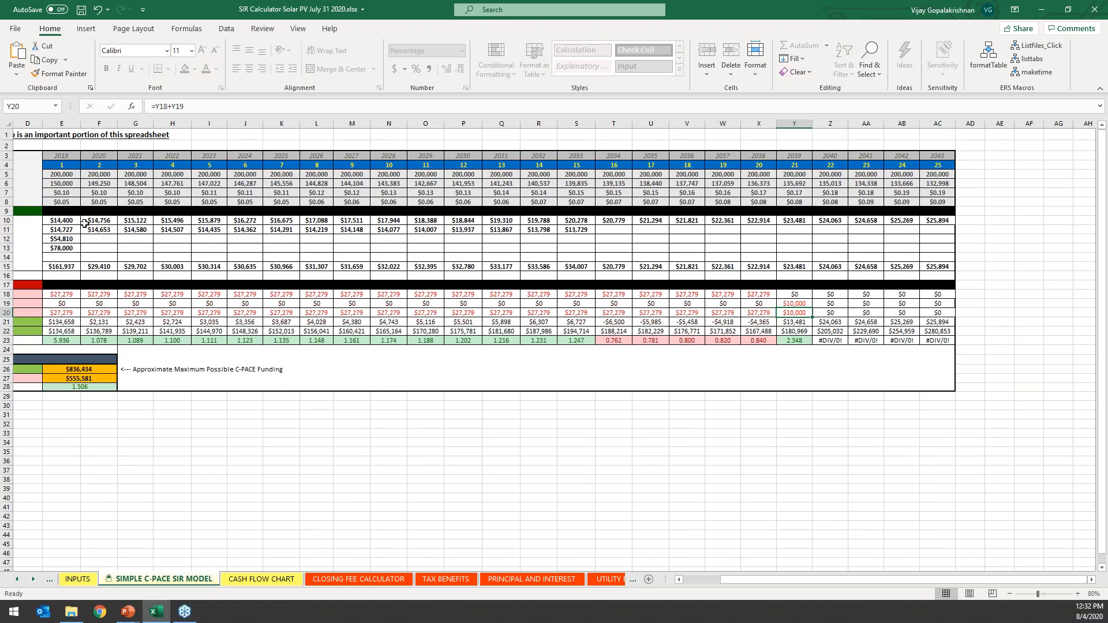
# Select the Solar PV Energy Cost Savings row and the TOTAL CASH INFLOW row across years 1 to 25 to review their values.
pyautogui.moveTo(63, 220); pyautogui.dragTo(930, 221)
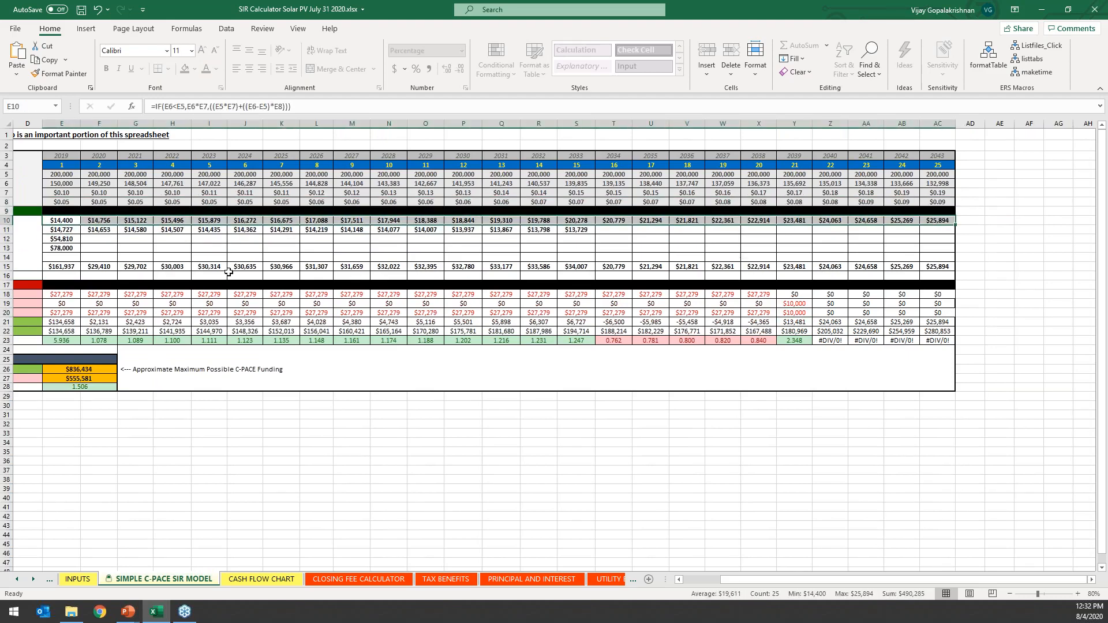
pyautogui.hscroll(-3, 398, 355)
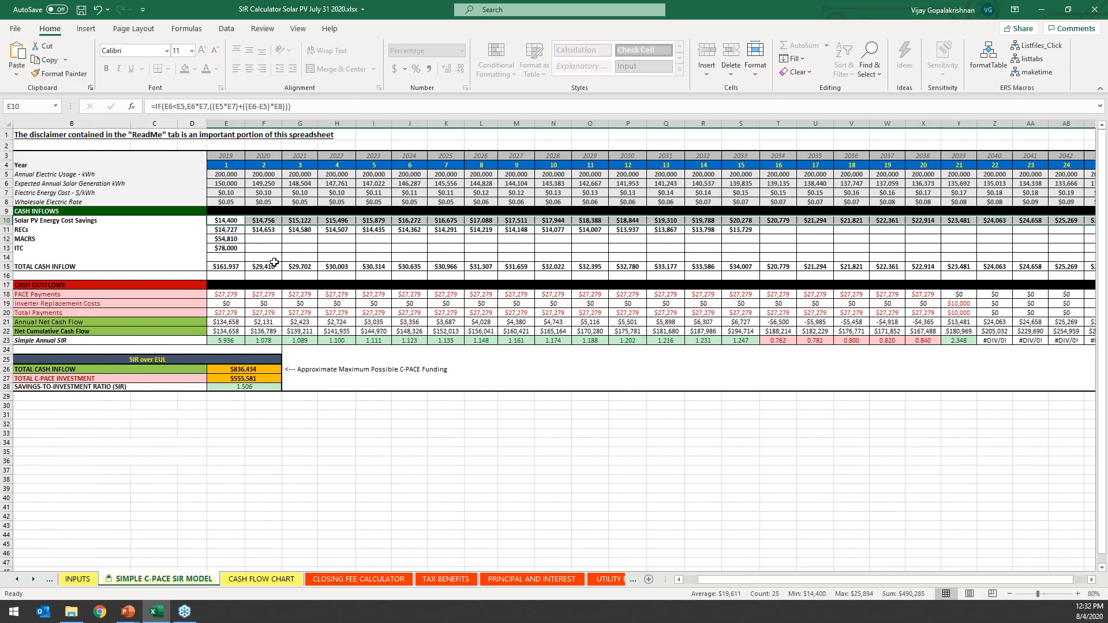
pyautogui.moveTo(225, 266); pyautogui.dragTo(903, 266)
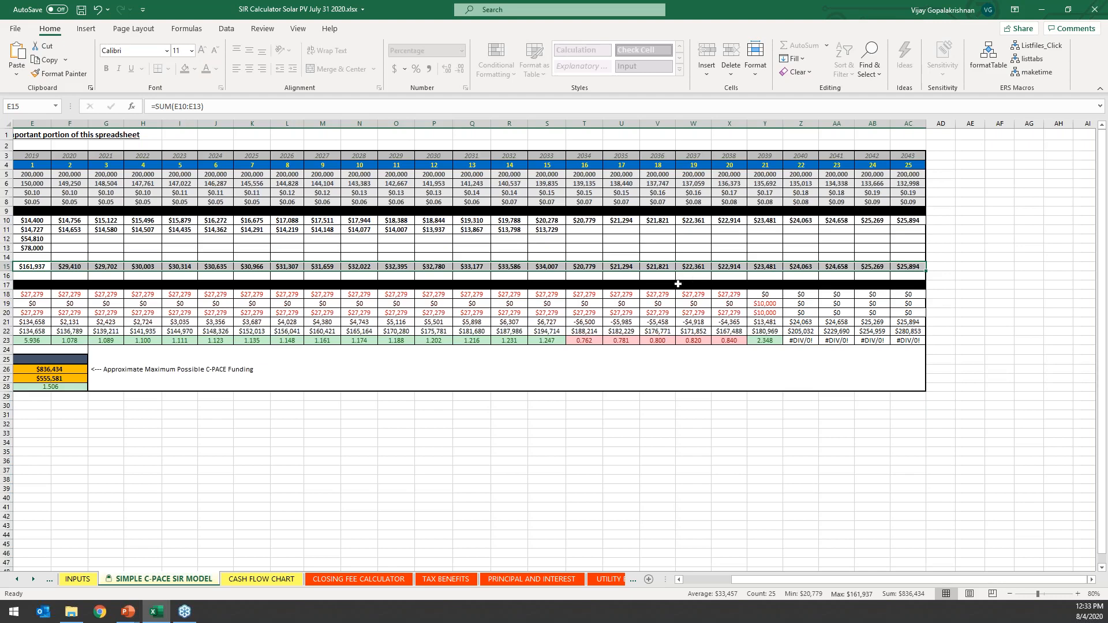
pyautogui.hscroll(-2, 674, 285)
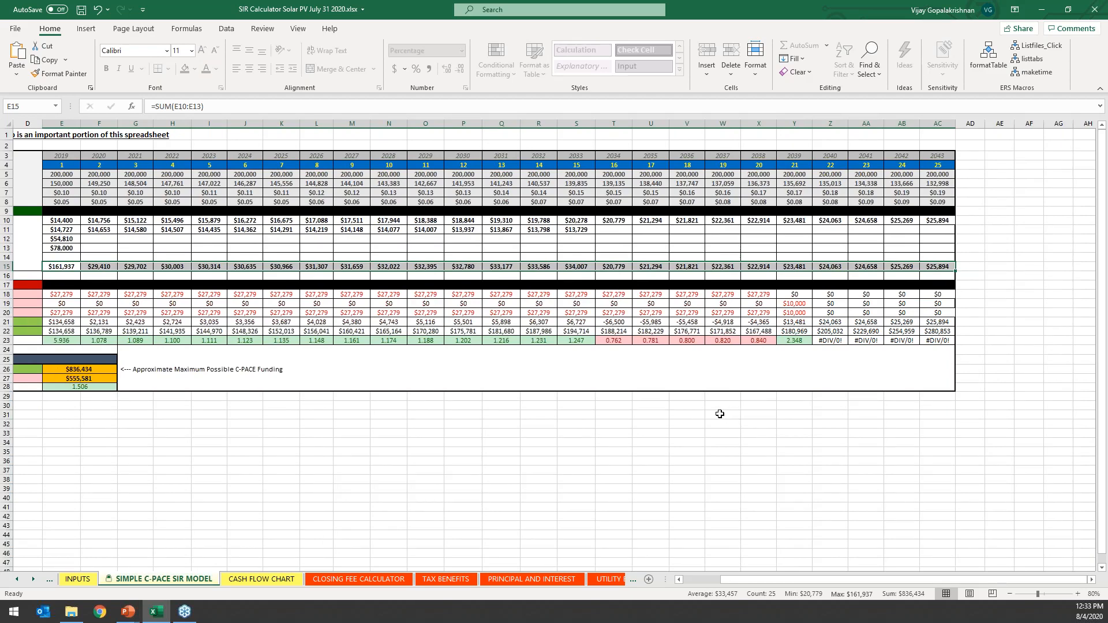
pyautogui.hscroll(-1, 724, 408)
pyautogui.hscroll(-5, 552, 352)
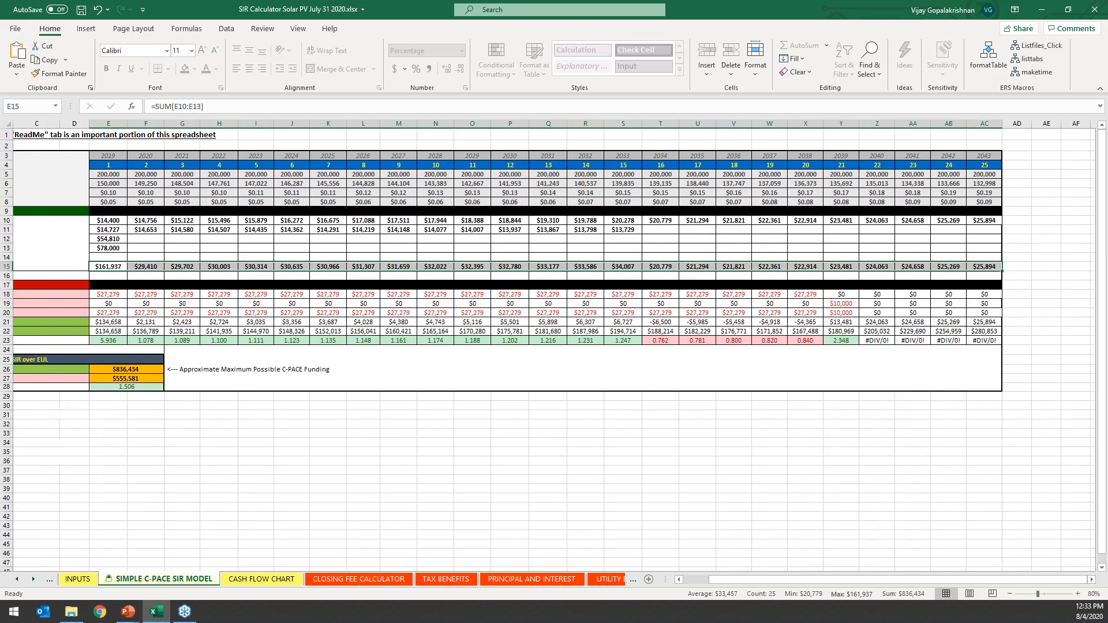
# Inspect the Inverter Replacement Costs entry for year 21 and the formula for TOTAL CASH INFLOW under SIR over EUL.
pyautogui.hscroll(3, 565, 414)
pyautogui.click(841, 304)
pyautogui.hscroll(-3, 841, 303)
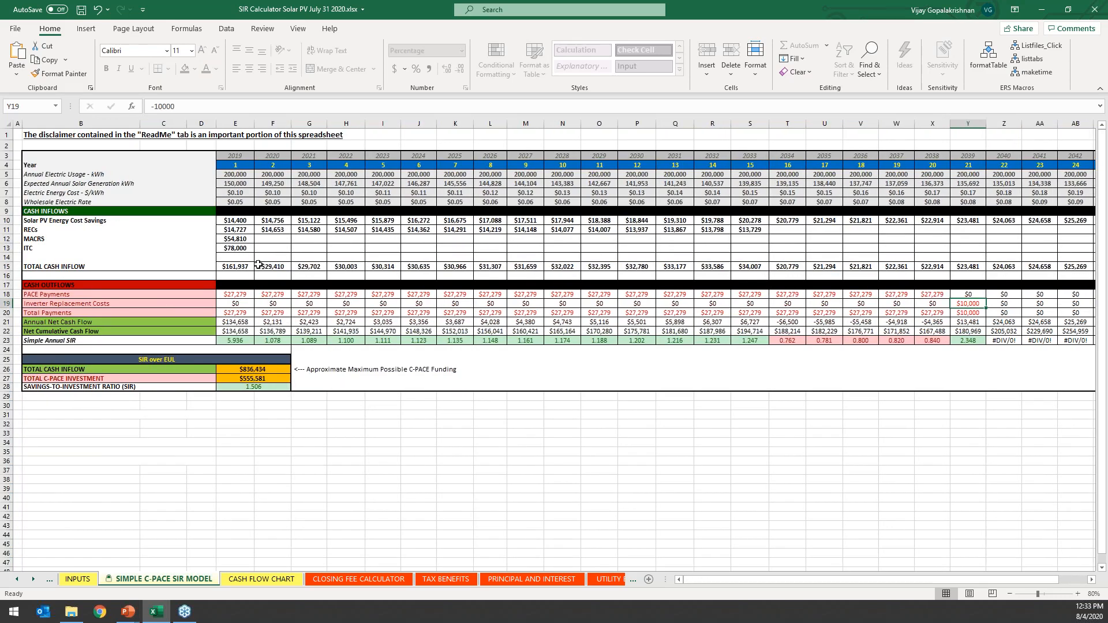
pyautogui.hscroll(3, 610, 282)
pyautogui.hscroll(-3, 901, 286)
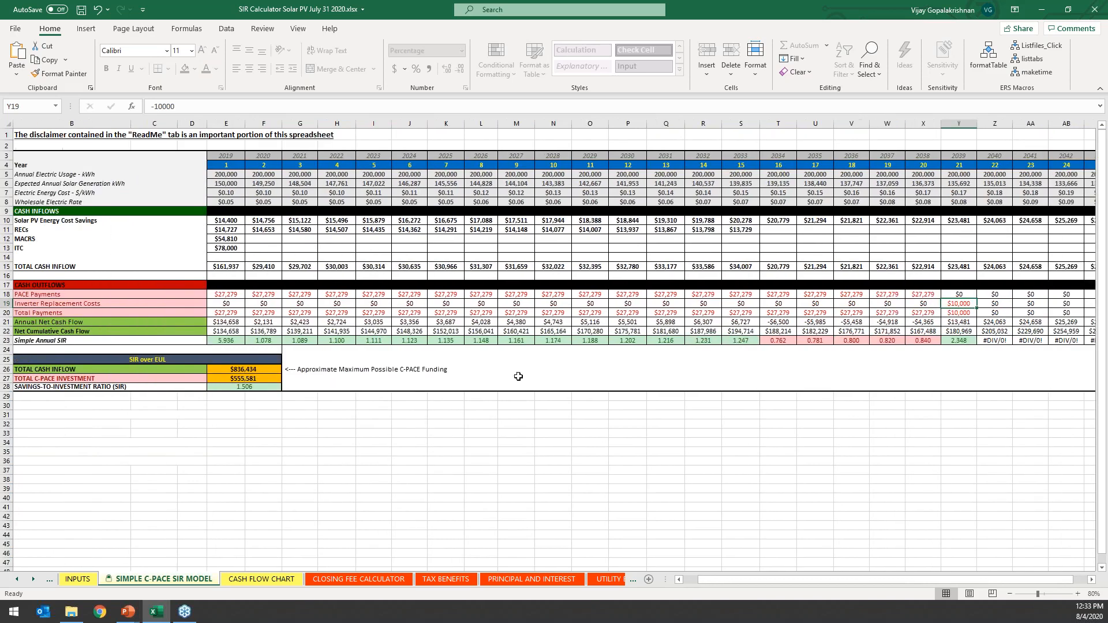
pyautogui.click(259, 369)
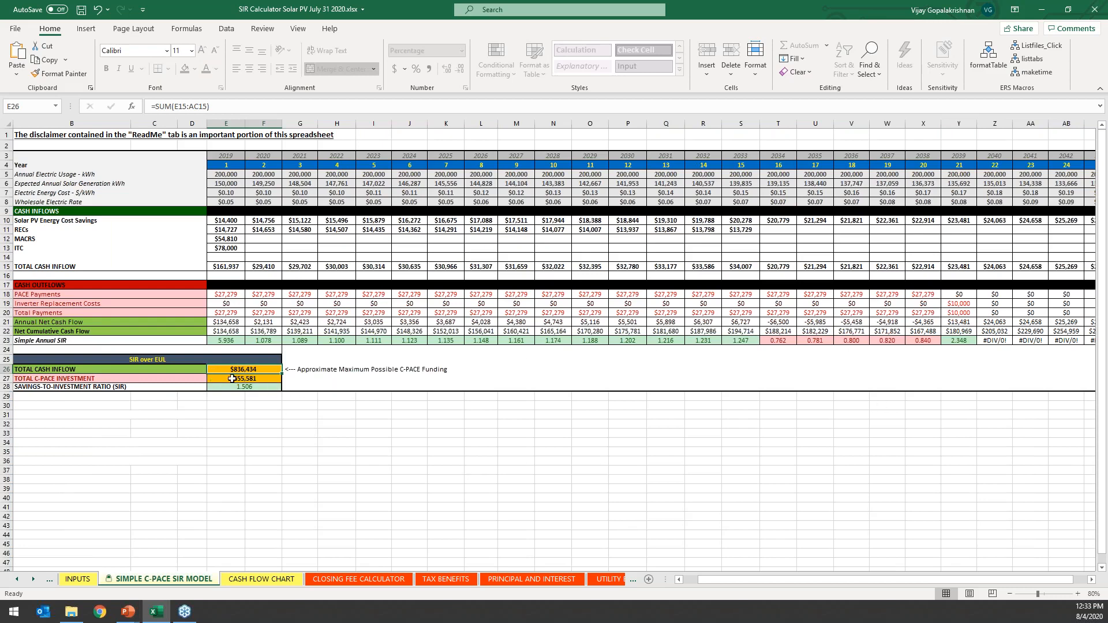
# On the INPUTS sheet, set the C-PACE Term to 25 years and check the C-PACE Financing Rate and Effective Useful Life.
pyautogui.click(77, 578)
pyautogui.scroll(8, 326, 281)
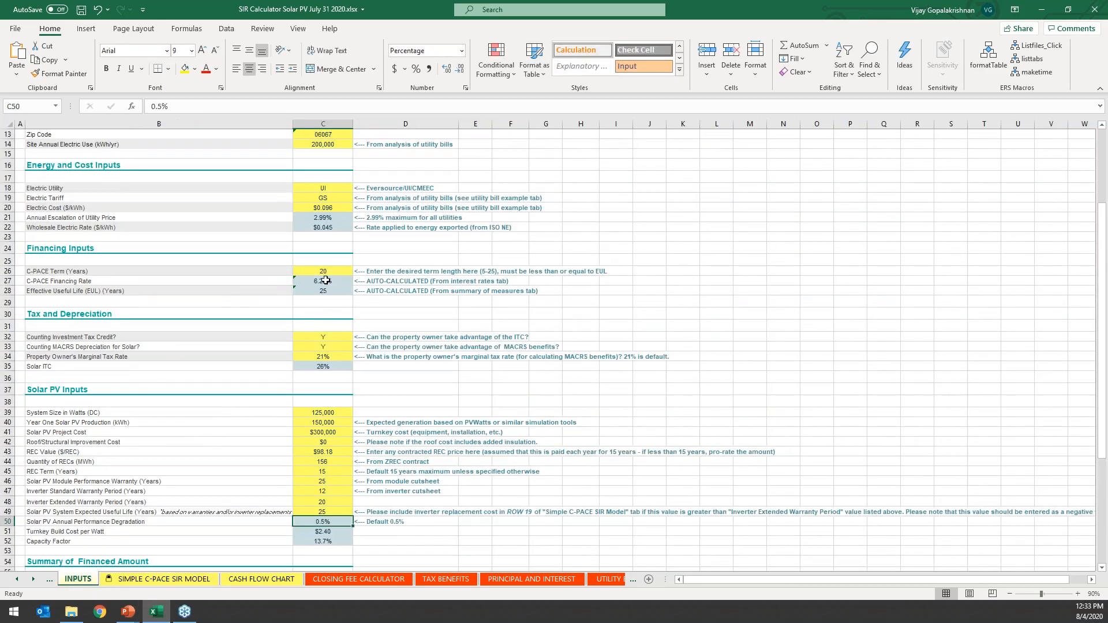
pyautogui.click(325, 271)
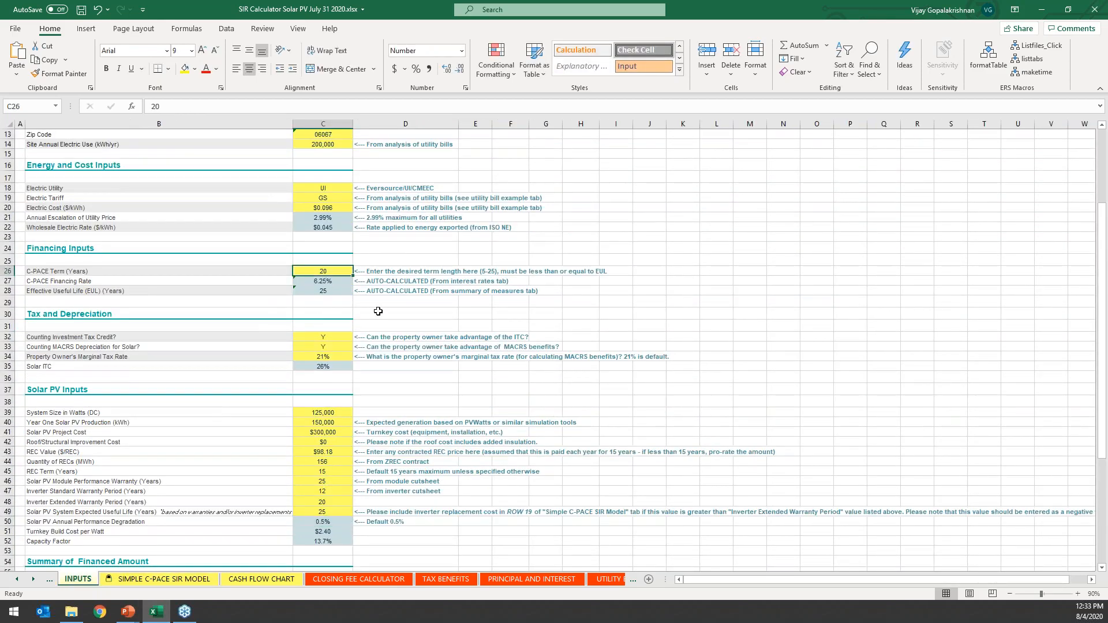
pyautogui.write('5')
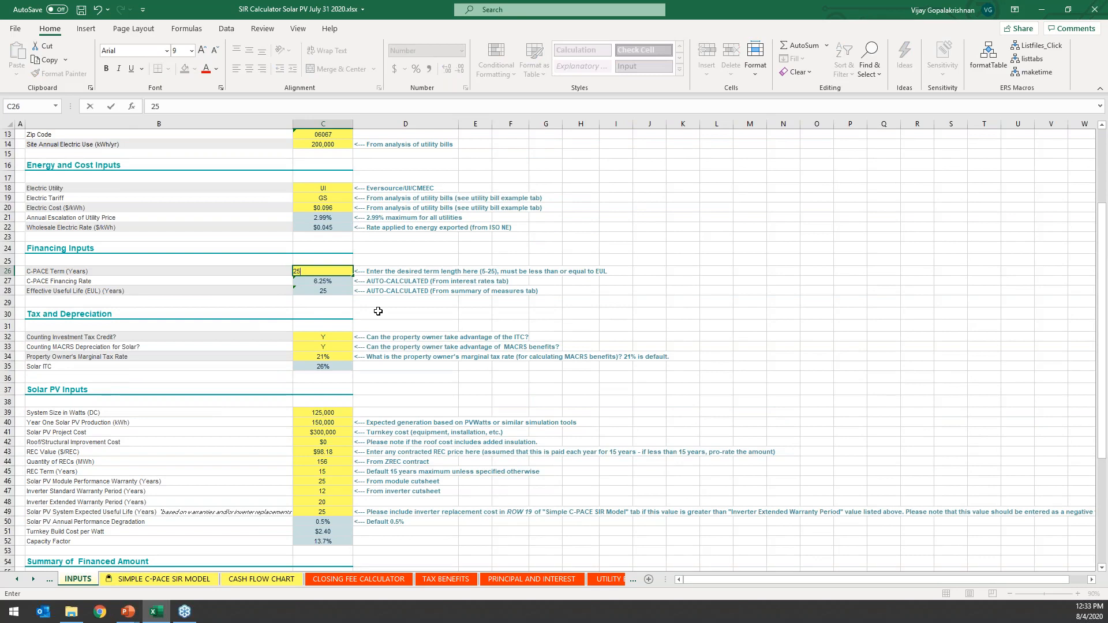
pyautogui.press('Return')
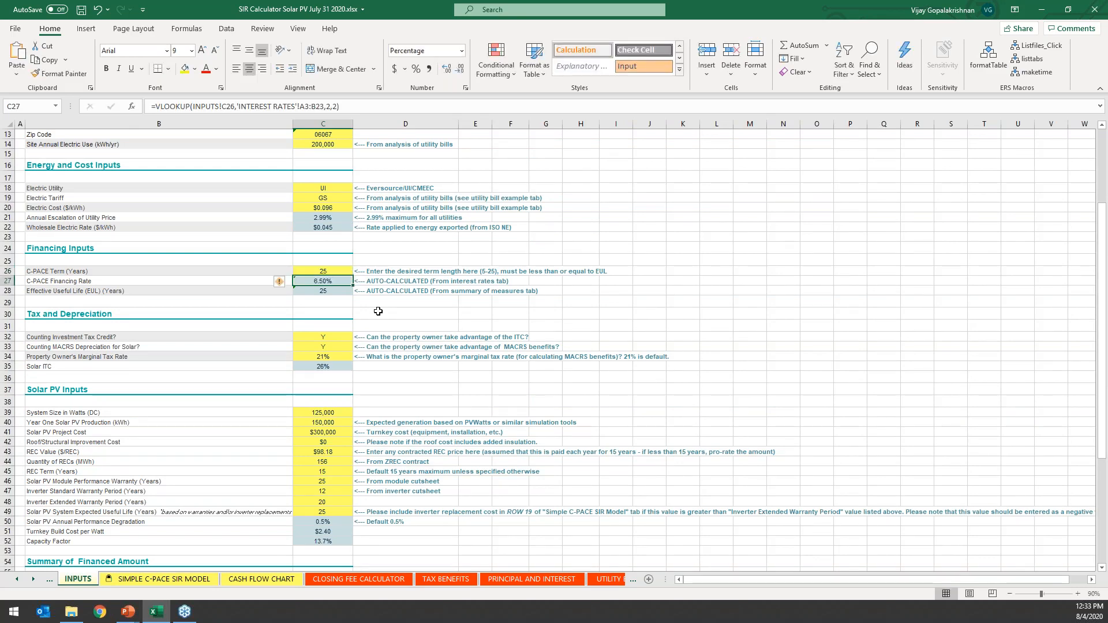
pyautogui.click(323, 291)
pyautogui.click(323, 271)
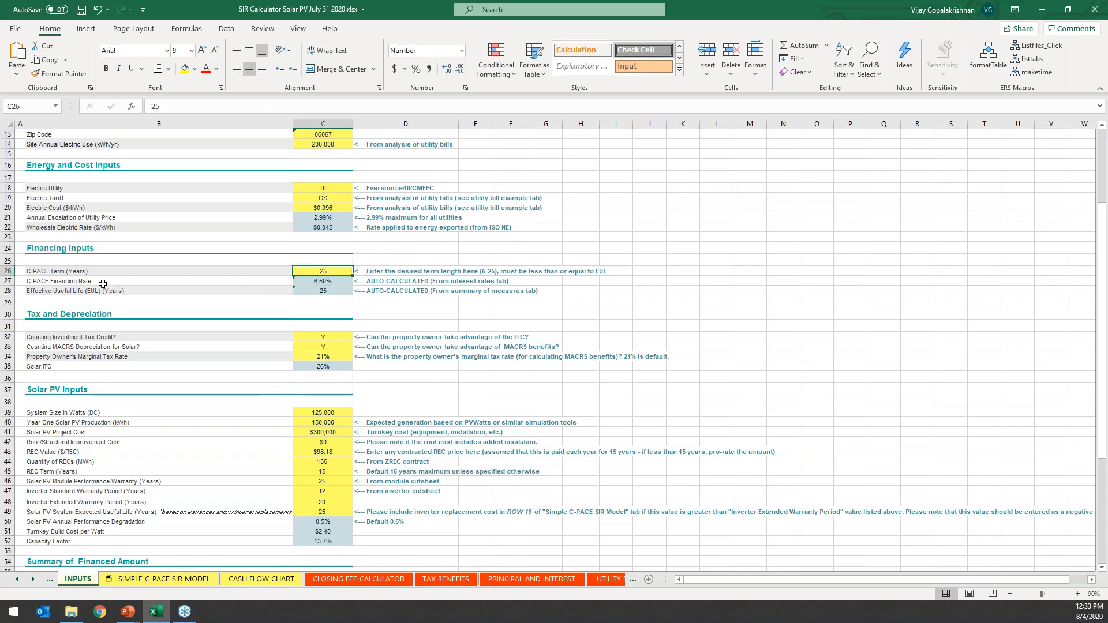
pyautogui.click(325, 281)
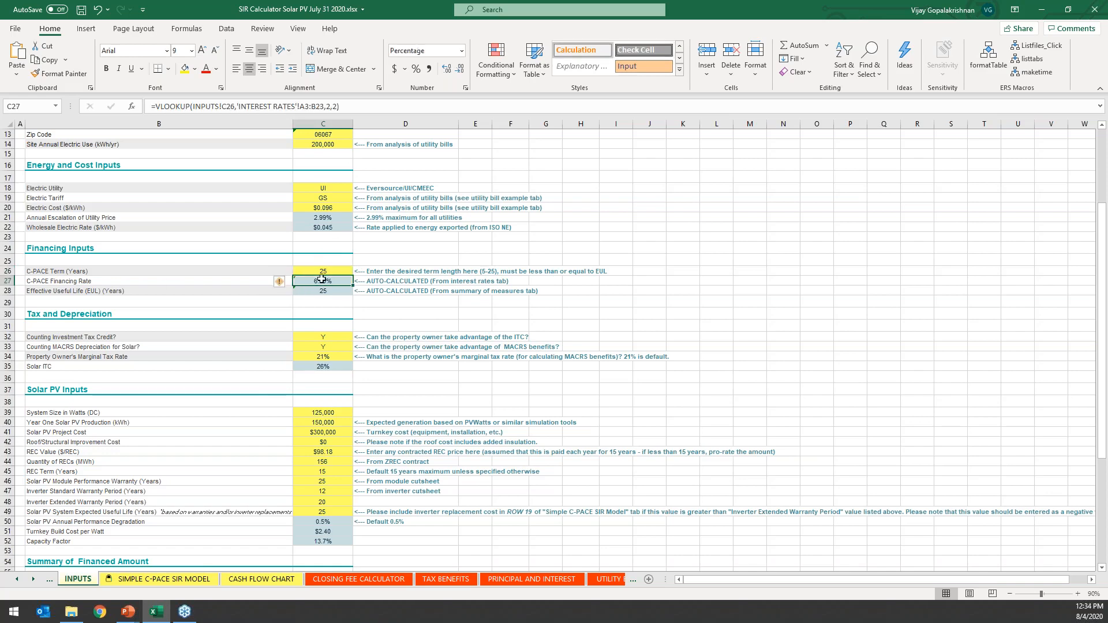
# In the SIR model, trace TOTAL C-PACE INVESTMENT to the Total Payments row and examine the Savings-to-Investment Ratio over EUL.
pyautogui.click(164, 579)
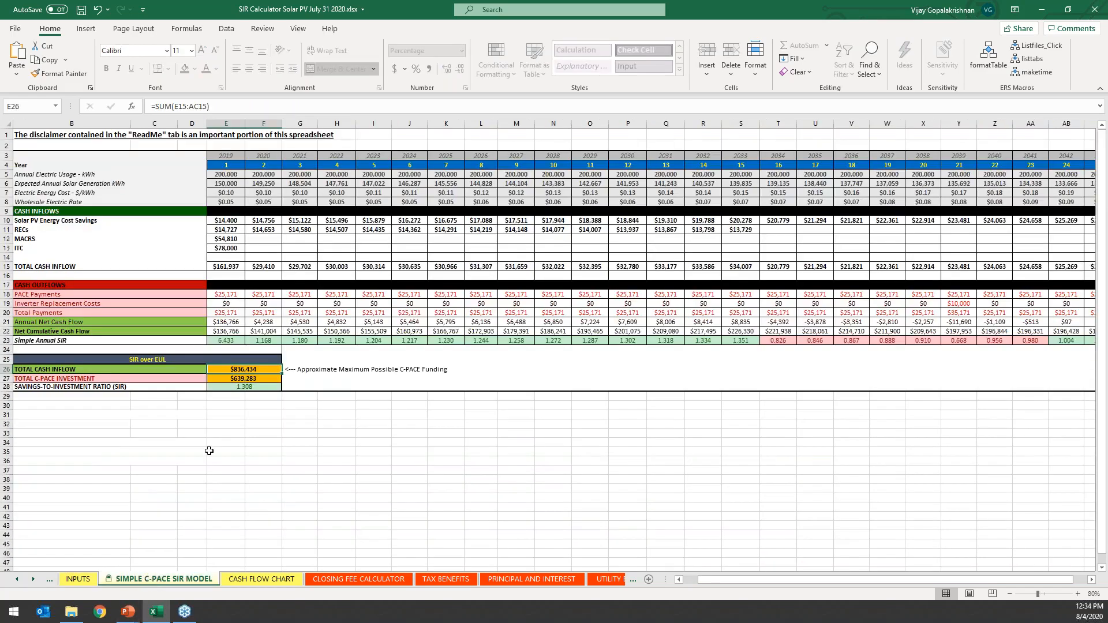
pyautogui.doubleClick(242, 379)
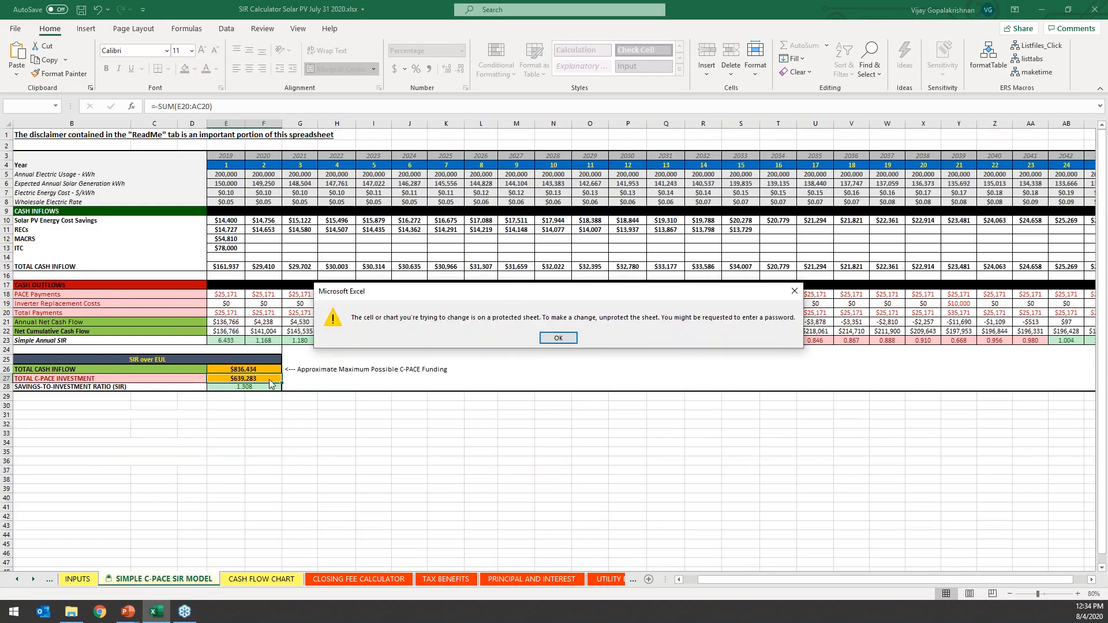
pyautogui.click(558, 339)
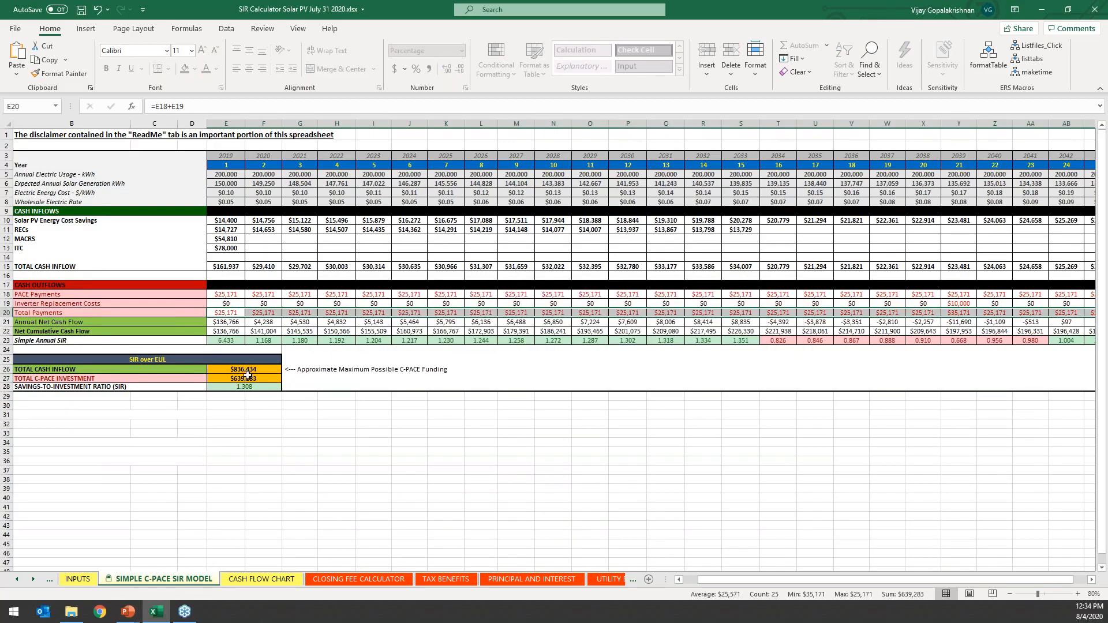
pyautogui.hscroll(2, 292, 310)
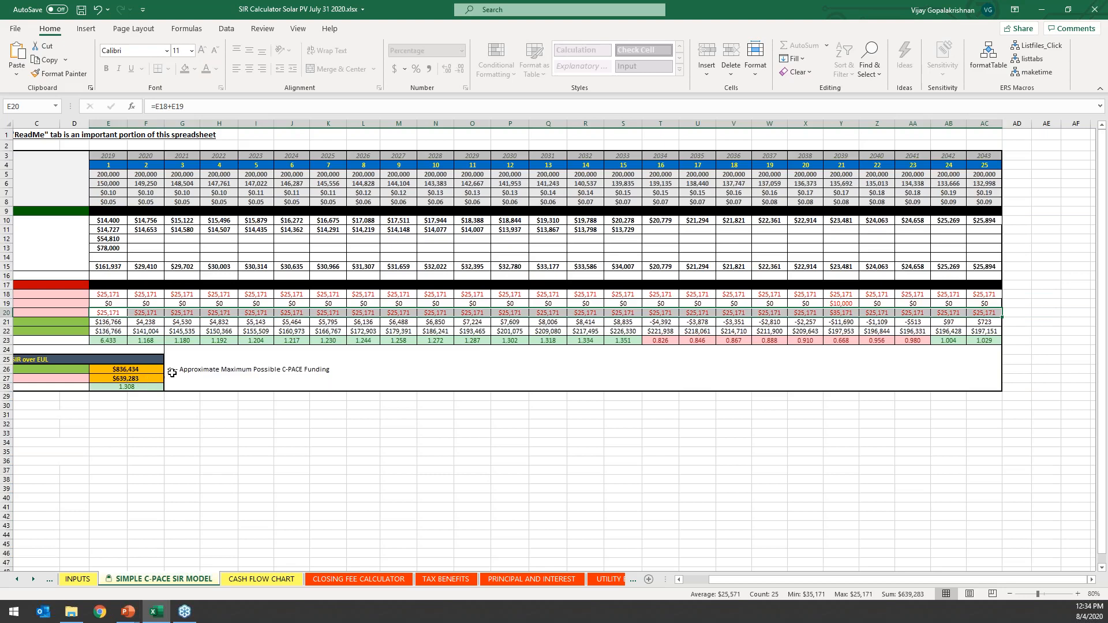
pyautogui.hscroll(-2, 186, 455)
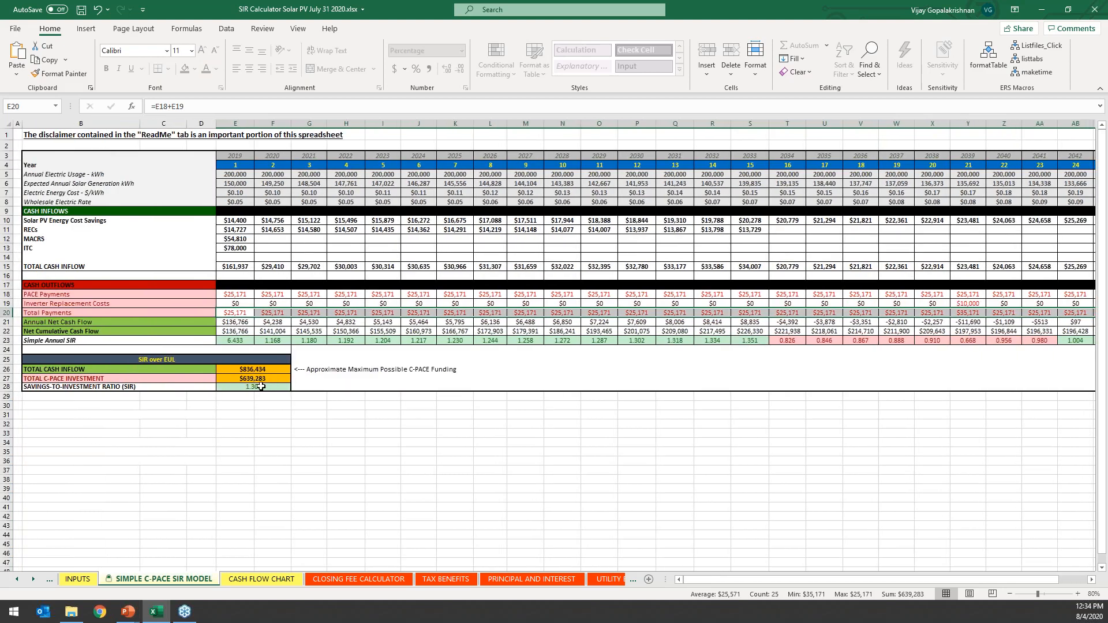
pyautogui.click(261, 386)
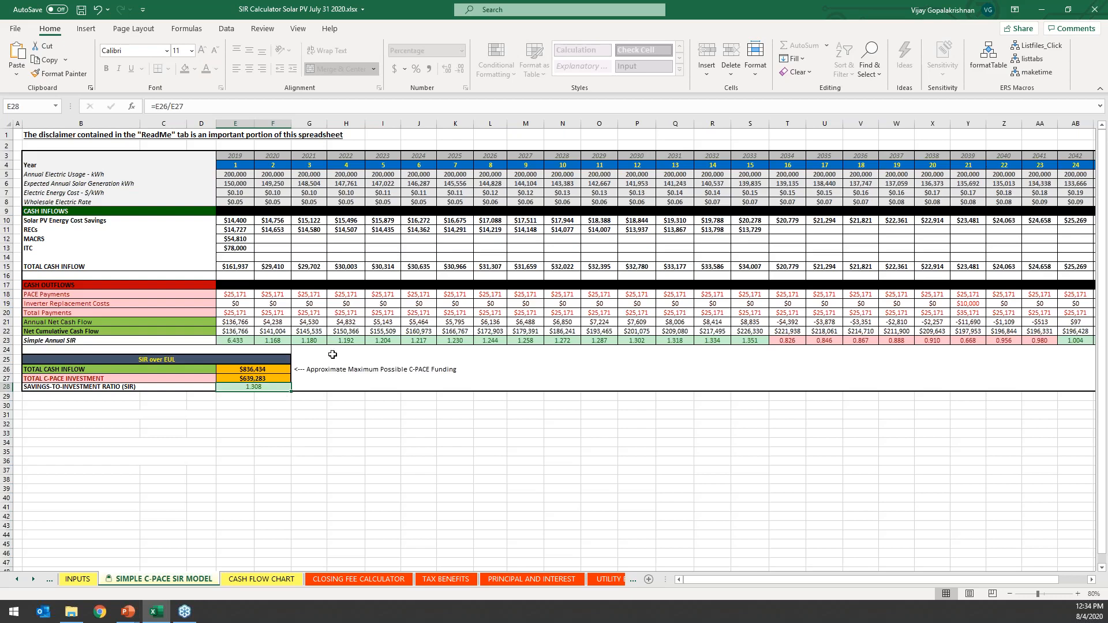
pyautogui.hscroll(1, 470, 329)
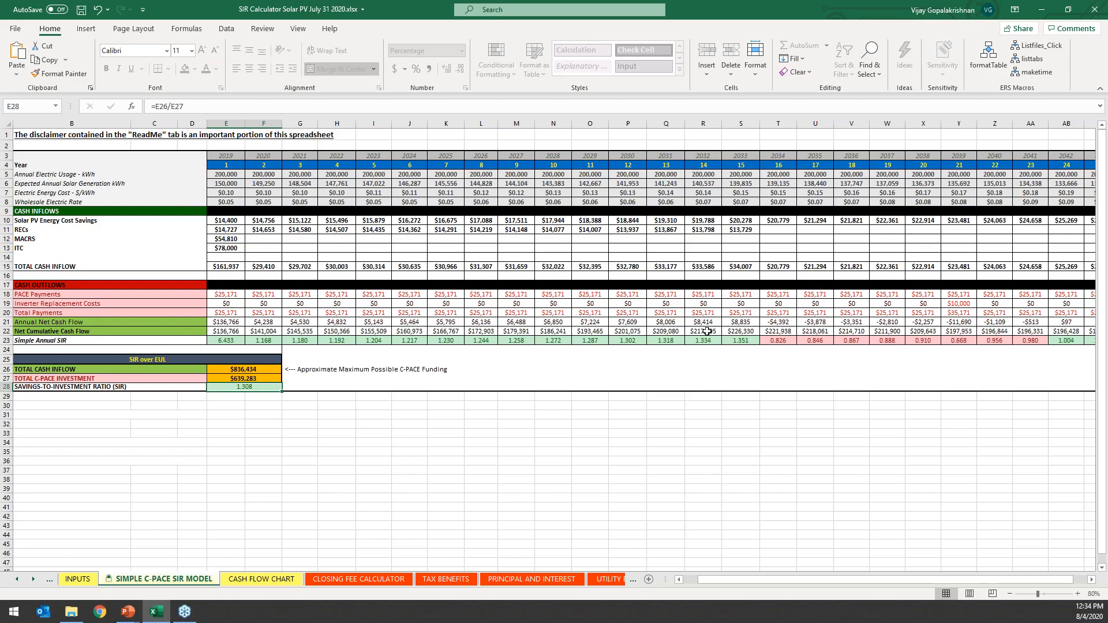
pyautogui.click(426, 461)
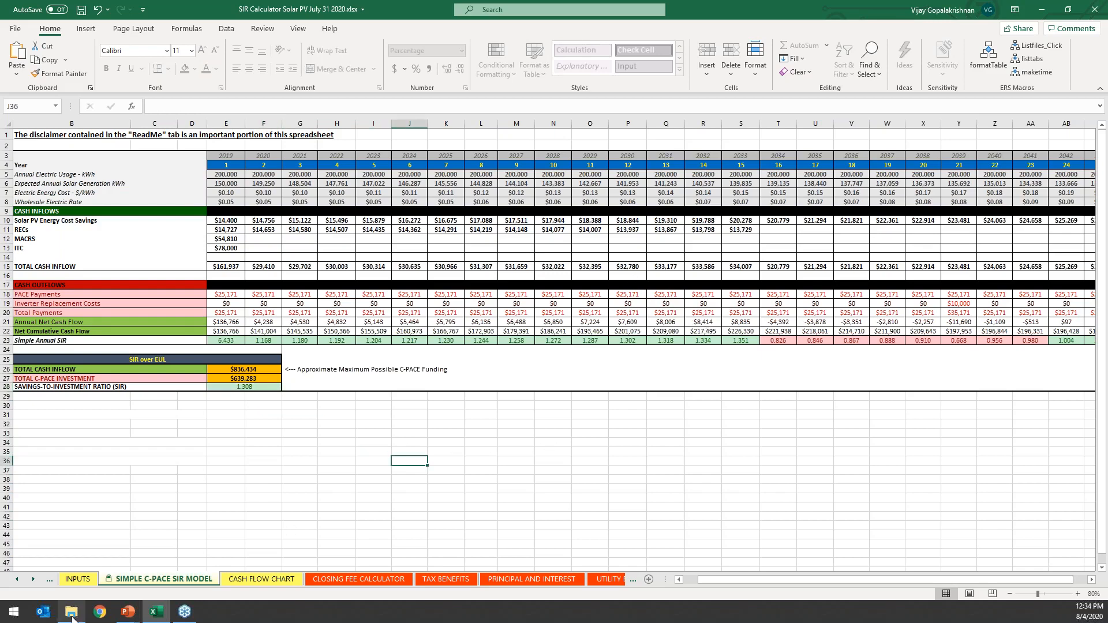
# Switch to the running PowerPoint slide show and advance to the Questions slide.
pyautogui.moveTo(128, 611)
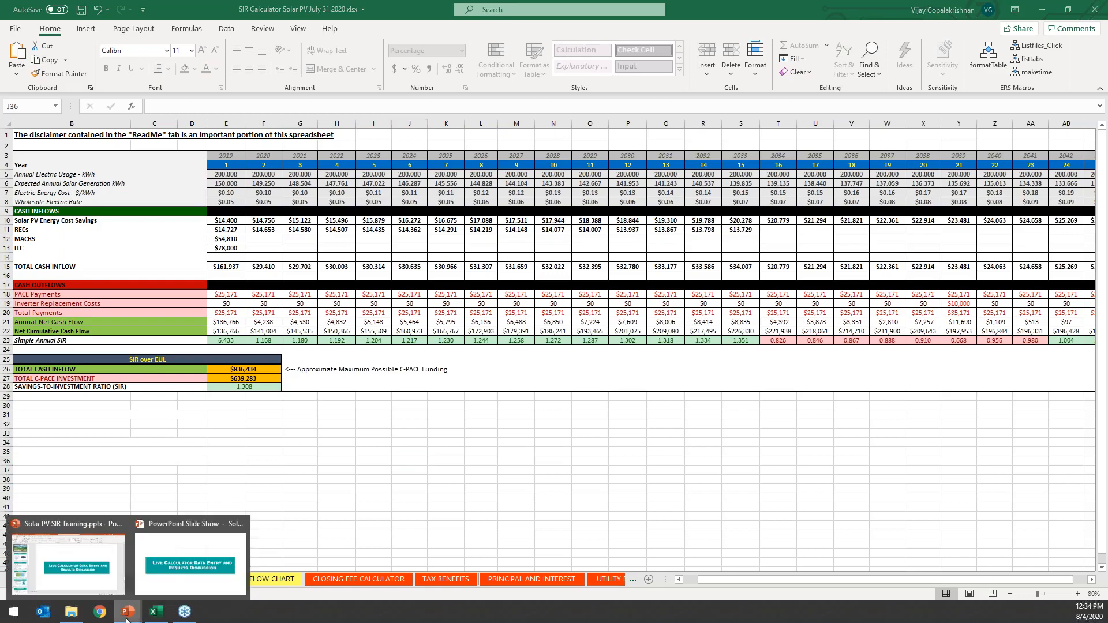
pyautogui.click(183, 563)
pyautogui.click(424, 238)
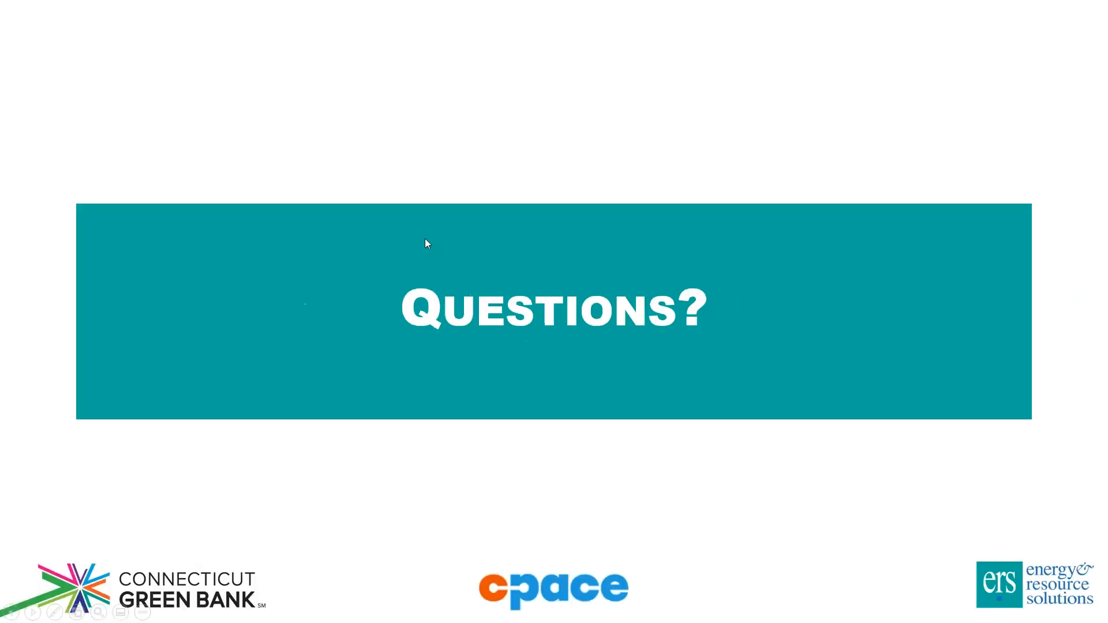